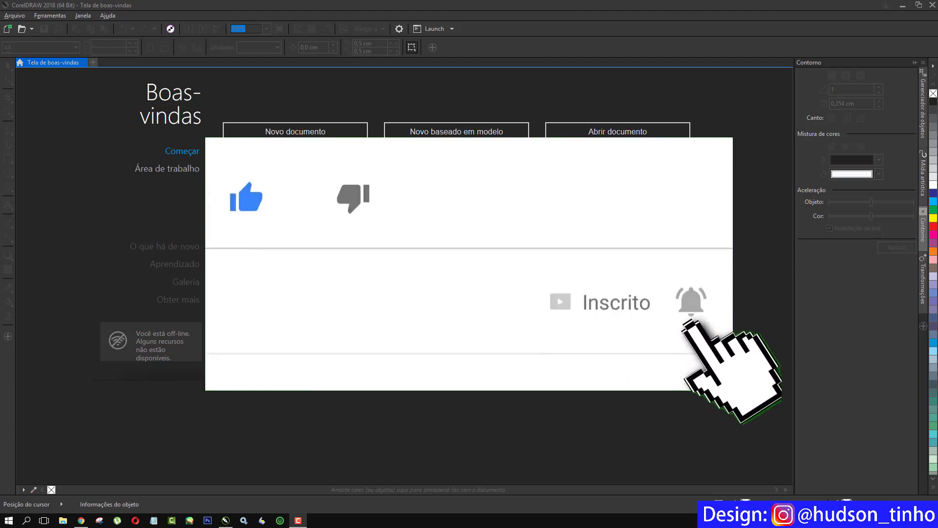
Step: Create a new A4 document in landscape orientation with centimetres as the units
{"action": "left_click", "coordinate": [321, 137]}
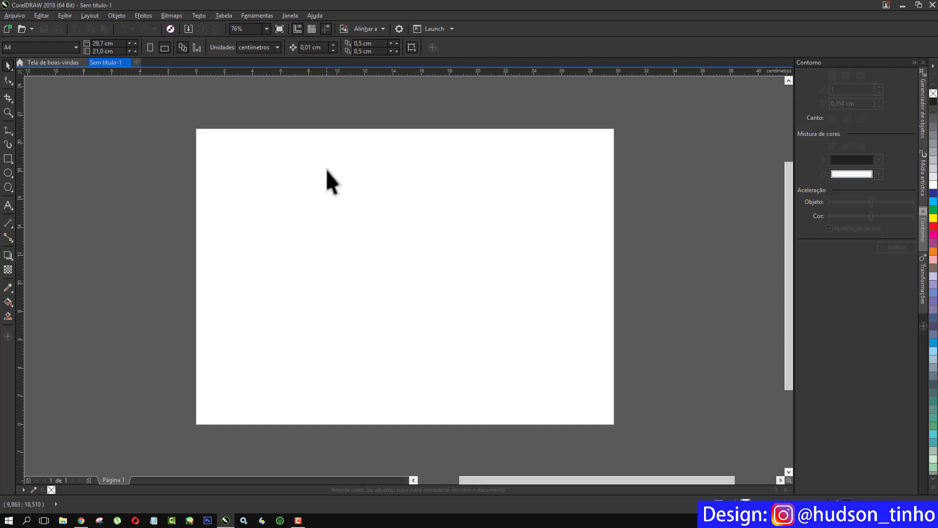
{"action": "left_click", "coordinate": [151, 48]}
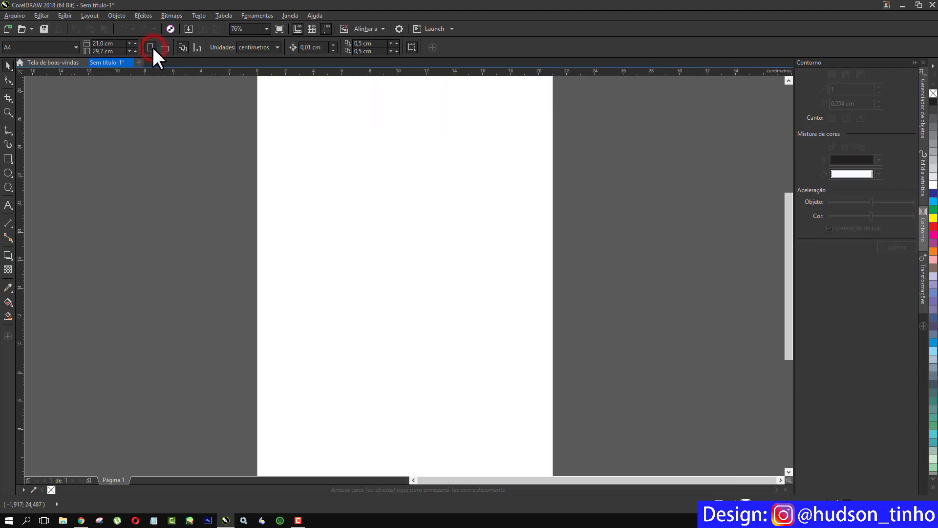
{"action": "left_click", "coordinate": [162, 49]}
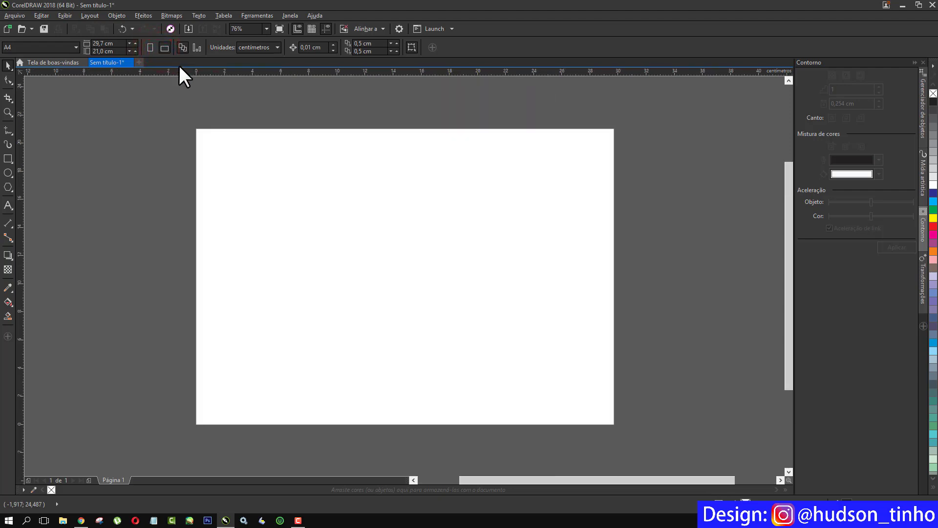
{"action": "left_click", "coordinate": [277, 47]}
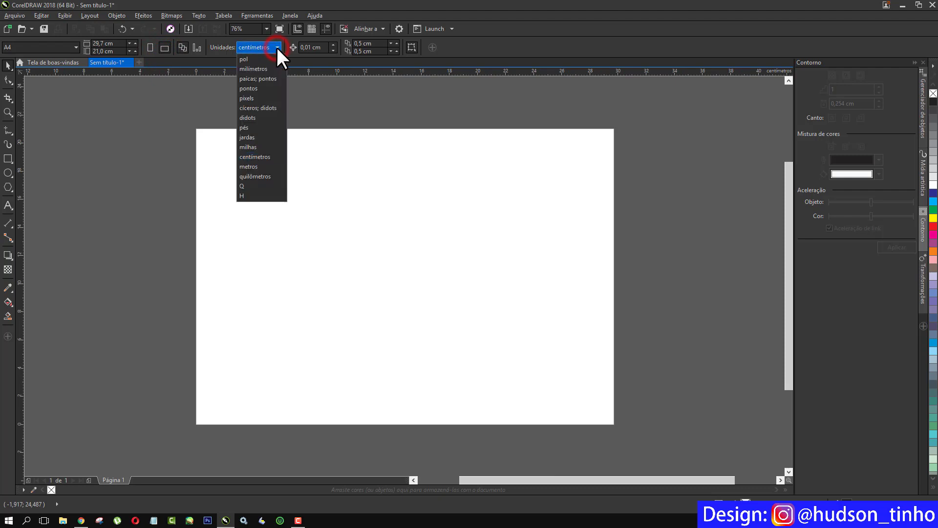
{"action": "left_click", "coordinate": [263, 153]}
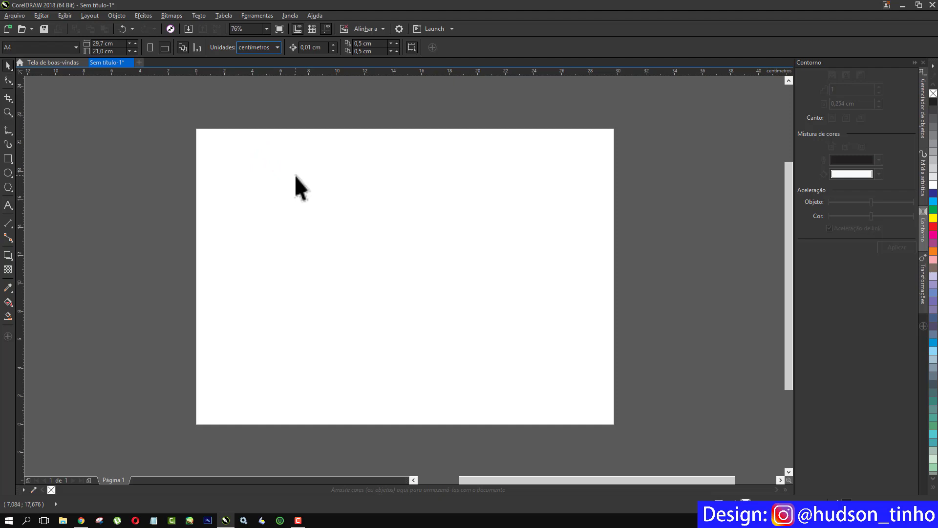
Step: Draw a rectangle about 16 × 21 cm, as tall as the page, and move it to the page's middle
{"action": "left_click", "coordinate": [8, 158]}
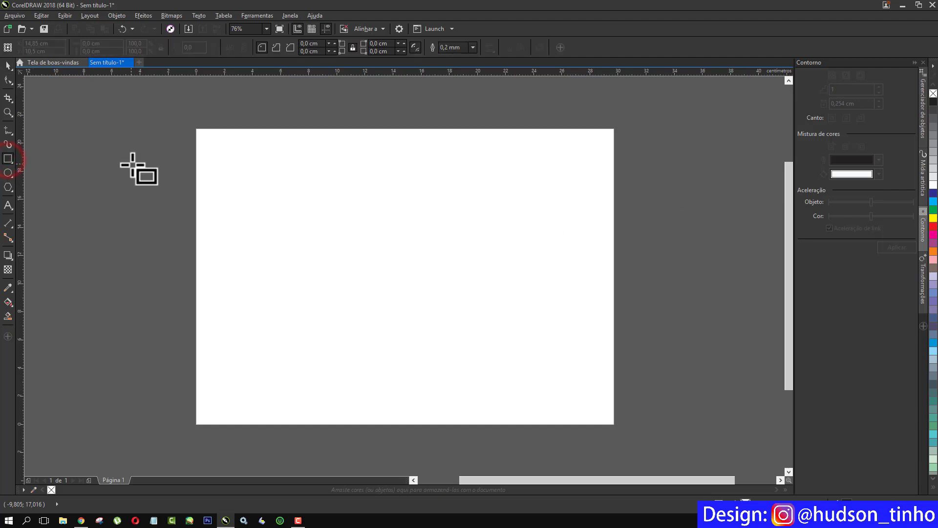
{"action": "left_click_drag", "start_coordinate": [196, 129], "coordinate": [421, 425]}
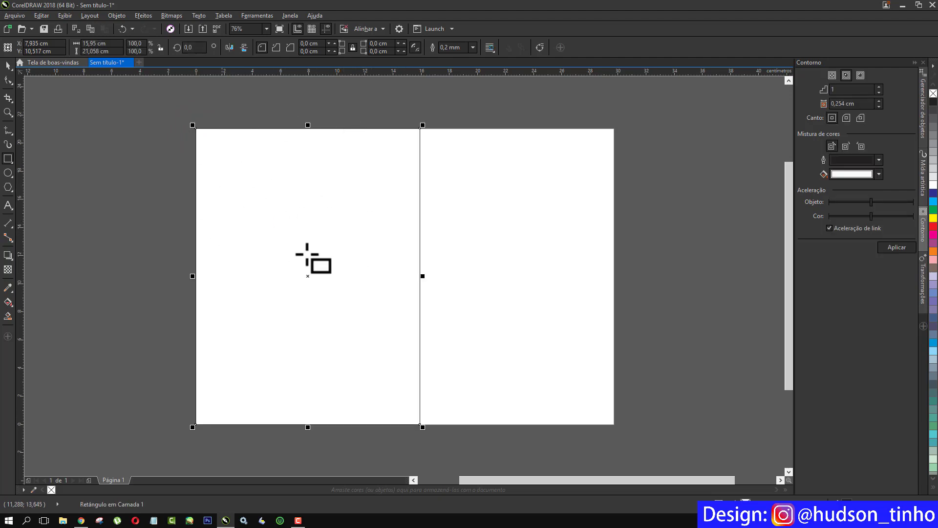
{"action": "left_click", "coordinate": [9, 65]}
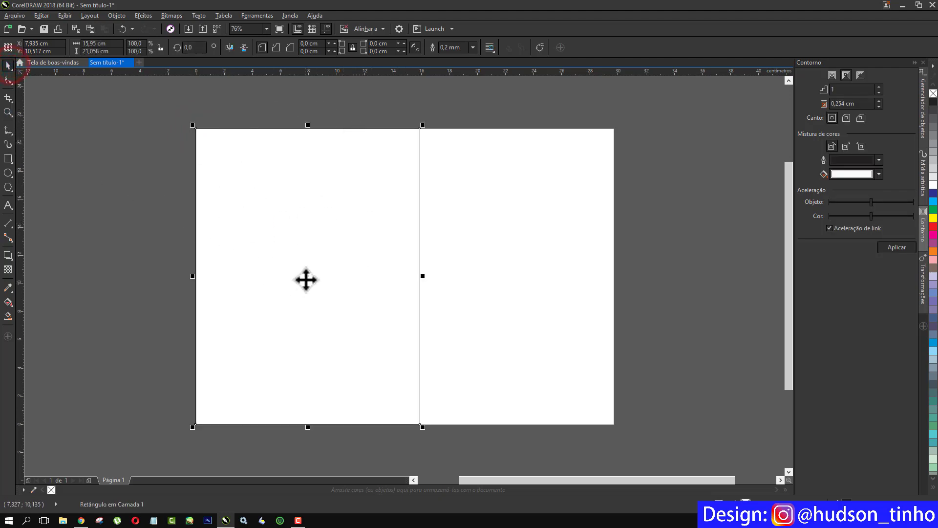
{"action": "left_click_drag", "start_coordinate": [307, 276], "coordinate": [390, 276]}
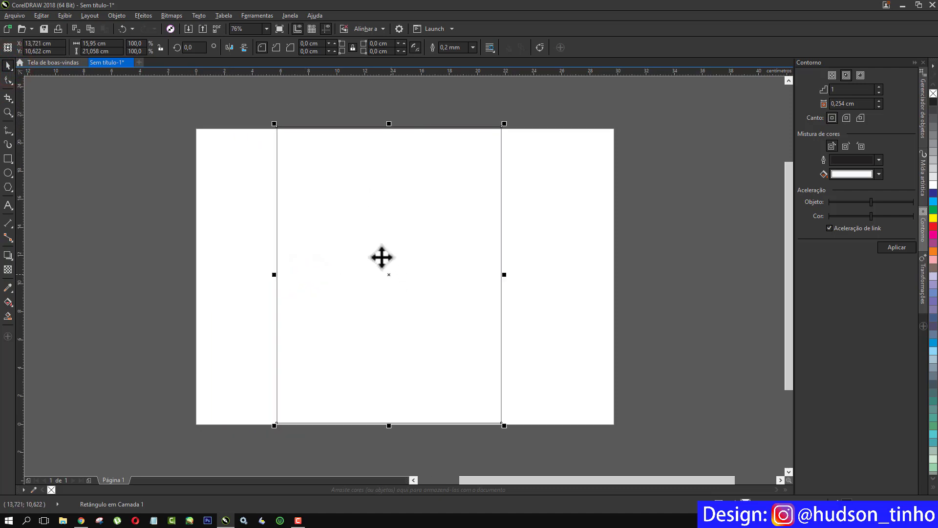
{"action": "left_click_drag", "start_coordinate": [404, 194], "coordinate": [405, 198]}
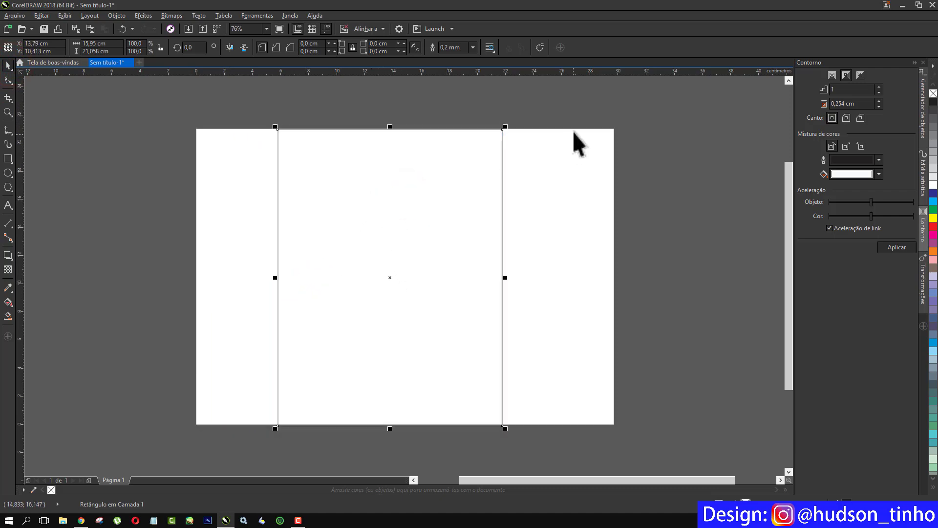
Step: Reduce the rectangle to about 12.4 × 17.6 cm and reposition it in the middle of the page
{"action": "left_click_drag", "start_coordinate": [504, 126], "coordinate": [462, 172]}
{"action": "left_click_drag", "start_coordinate": [414, 208], "coordinate": [447, 185]}
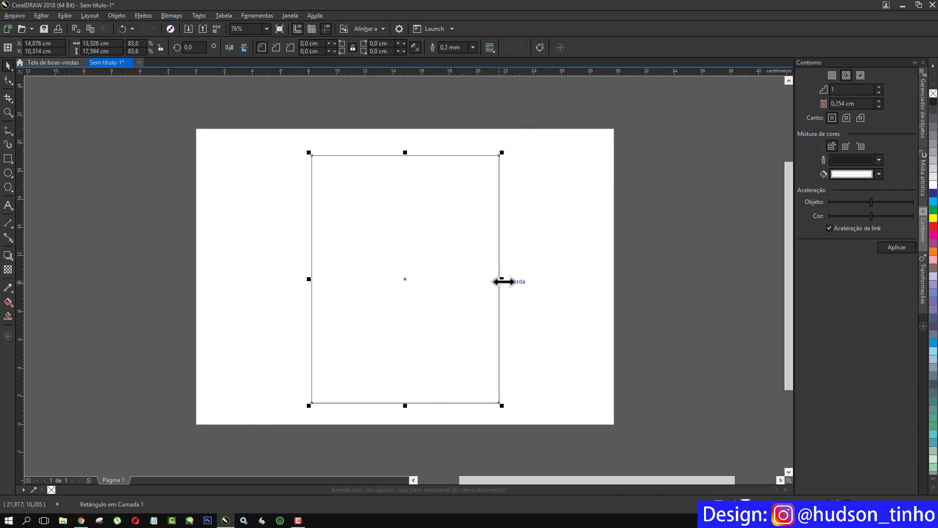
{"action": "left_click_drag", "start_coordinate": [500, 279], "coordinate": [488, 279]}
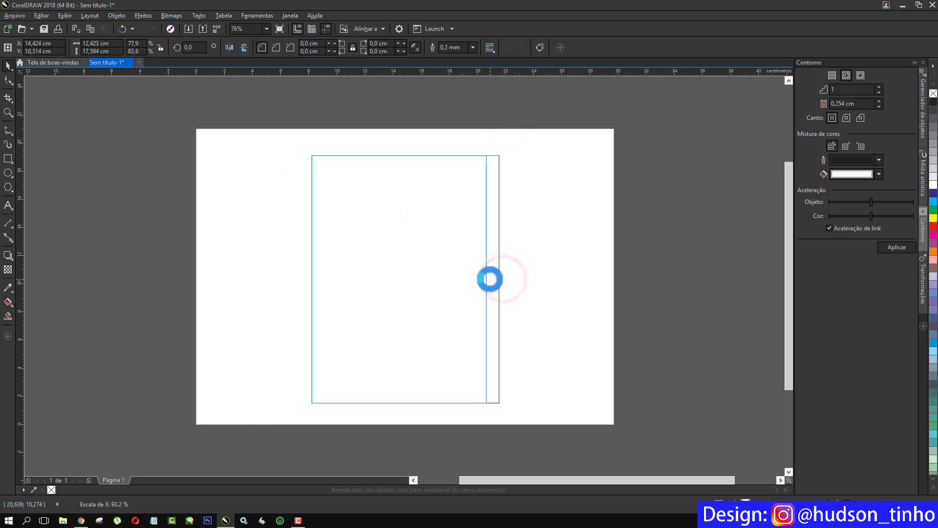
{"action": "left_click_drag", "start_coordinate": [382, 252], "coordinate": [389, 248]}
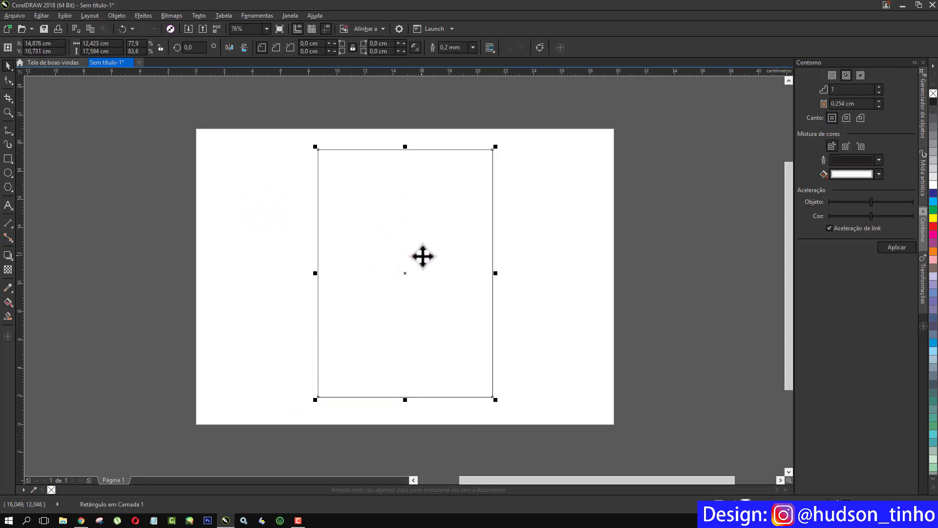
Step: Draw a closed triangle about 12.8 × 11.7 cm with the Pen tool, covering the rectangle's upper-right corner
{"action": "left_click", "coordinate": [7, 133]}
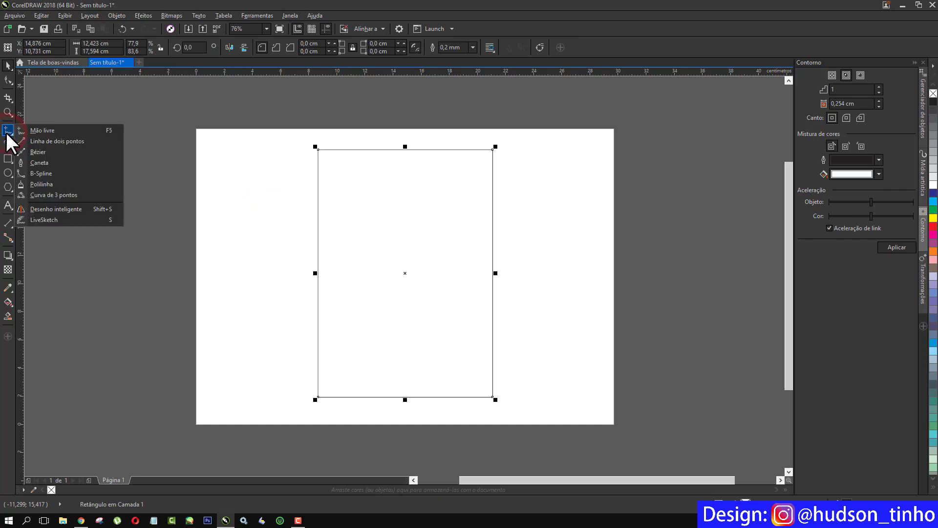
{"action": "left_click", "coordinate": [9, 133]}
{"action": "left_click", "coordinate": [7, 127]}
{"action": "left_click", "coordinate": [38, 163]}
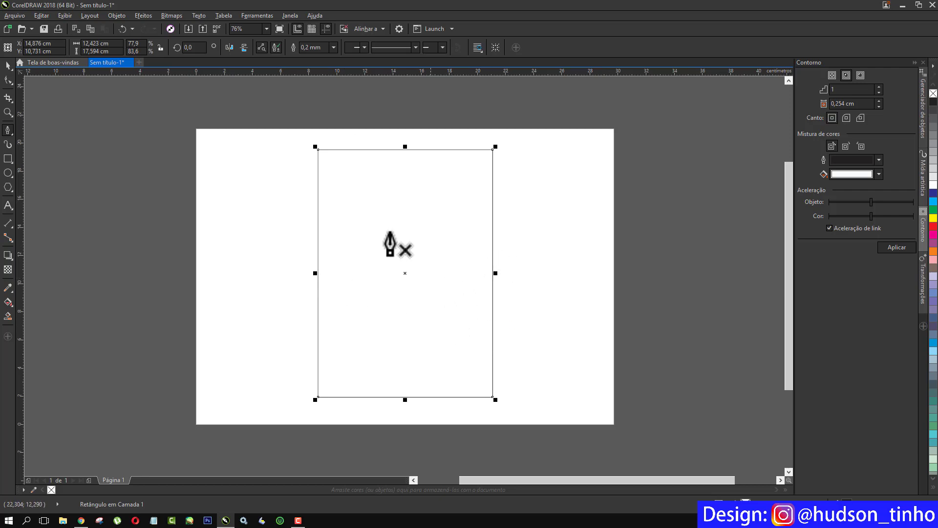
{"action": "left_click", "coordinate": [340, 134]}
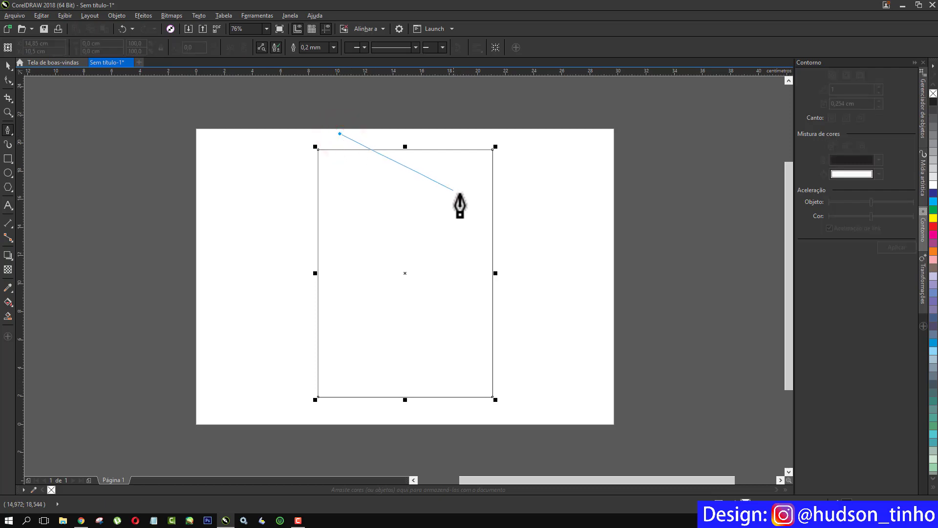
{"action": "left_click", "coordinate": [516, 262]}
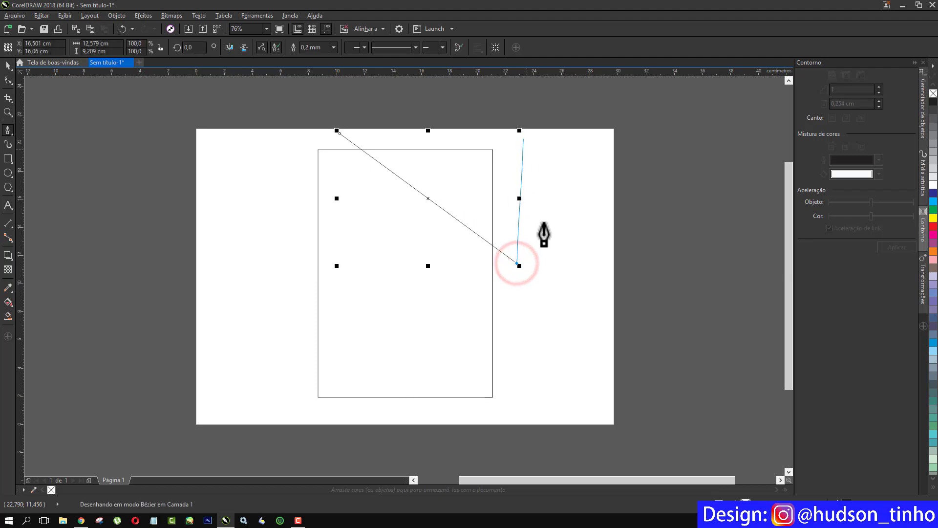
{"action": "left_click", "coordinate": [520, 97]}
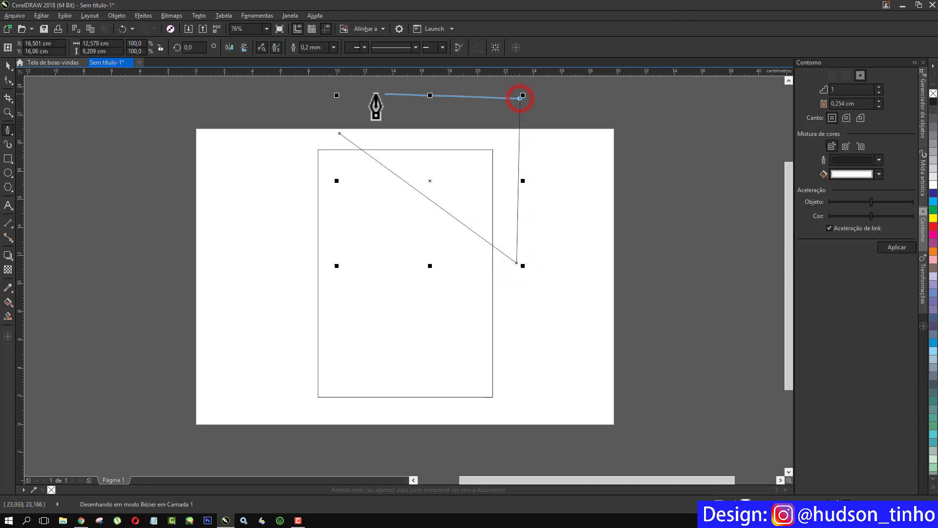
{"action": "left_click", "coordinate": [339, 132]}
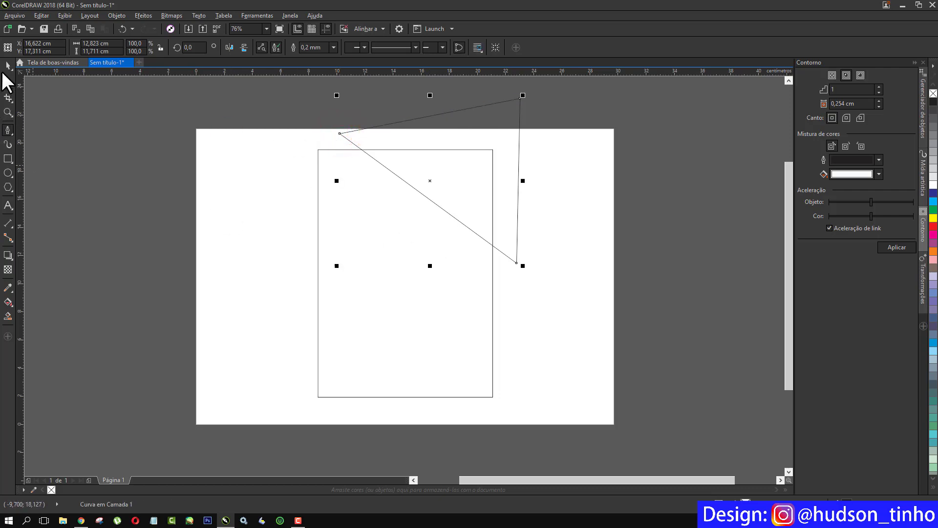
Step: Intersect the upper triangle with the rectangle and delete the original triangle, keeping only the overlapping corner piece
{"action": "left_click", "coordinate": [8, 65]}
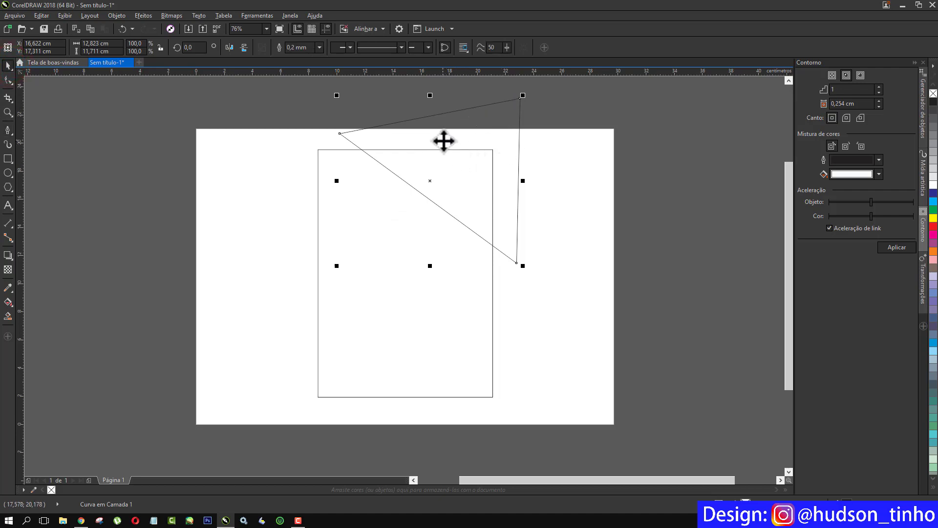
{"action": "left_click", "coordinate": [382, 307], "text": "shift"}
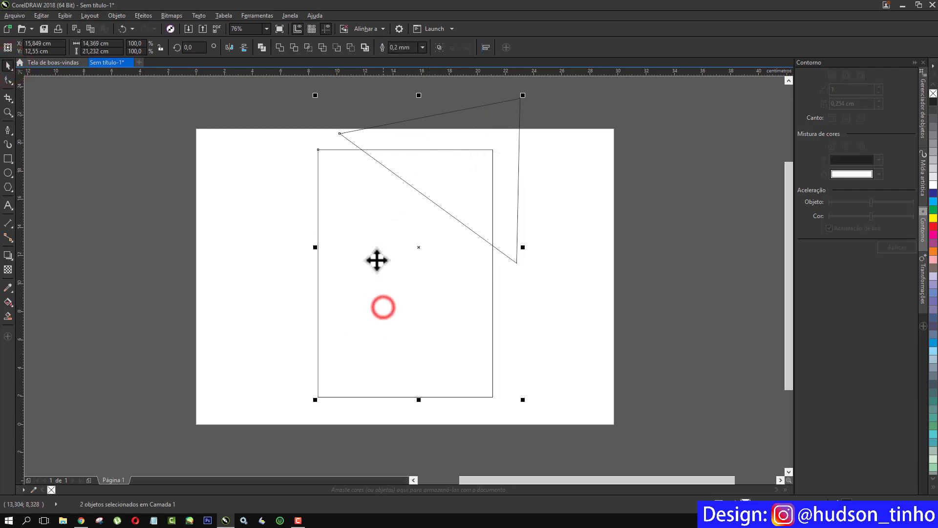
{"action": "left_click", "coordinate": [308, 48]}
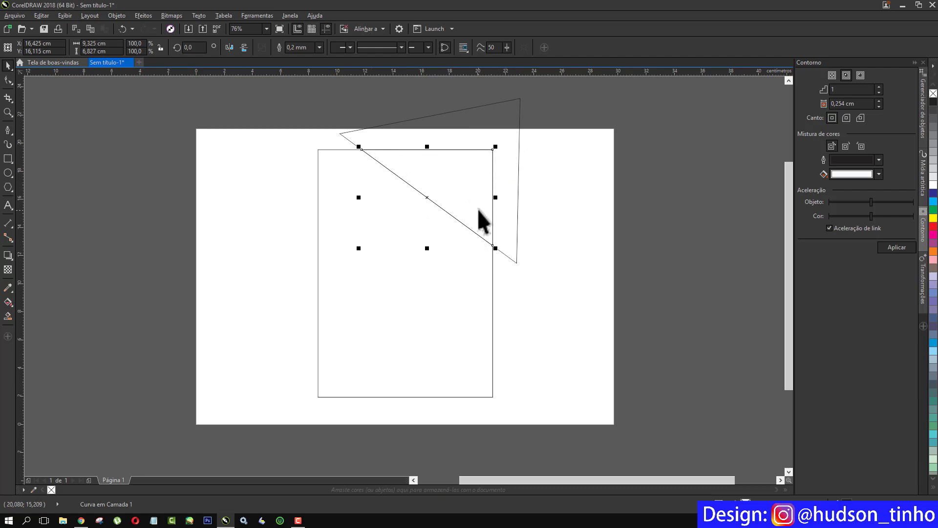
{"action": "left_click_drag", "start_coordinate": [512, 106], "coordinate": [701, 155]}
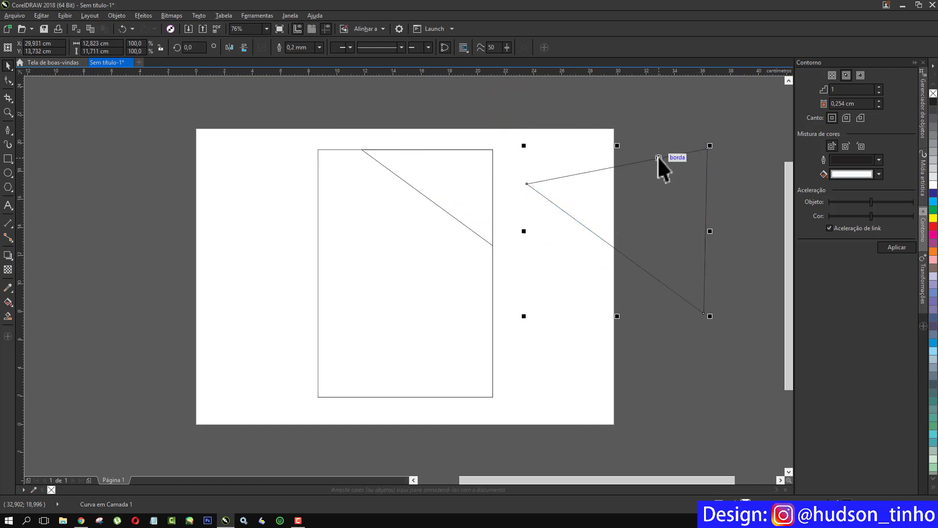
{"action": "key", "text": "Delete"}
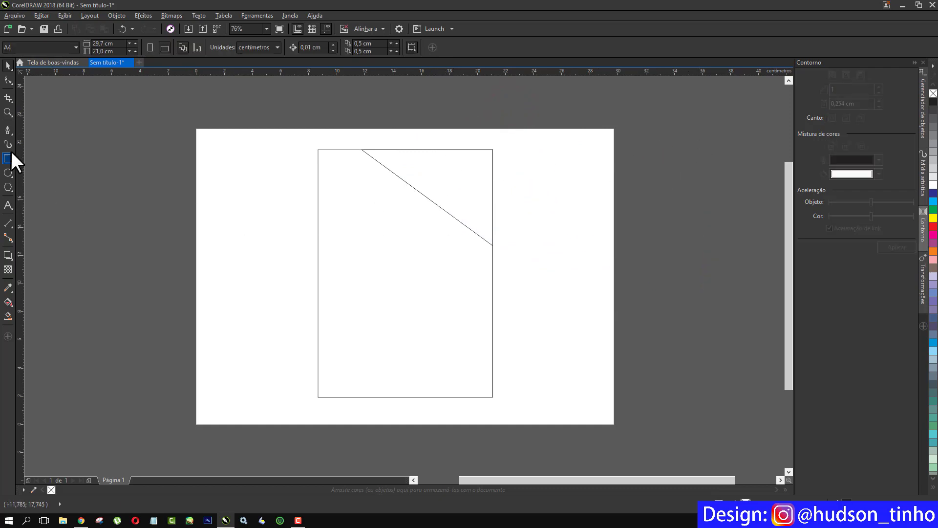
Step: Draw a second closed triangle about 10.4 × 13.3 cm with the Pen tool over the rectangle's lower-right corner
{"action": "left_click", "coordinate": [7, 131]}
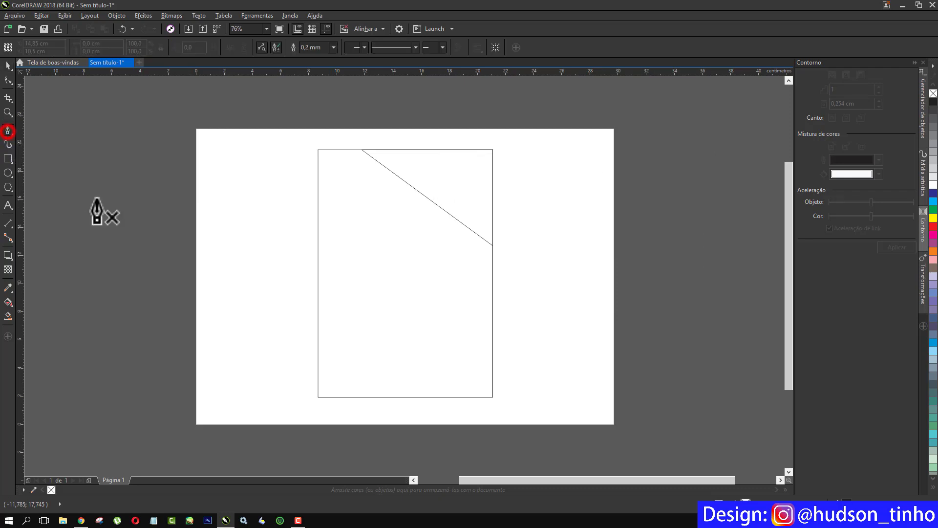
{"action": "left_click", "coordinate": [381, 406]}
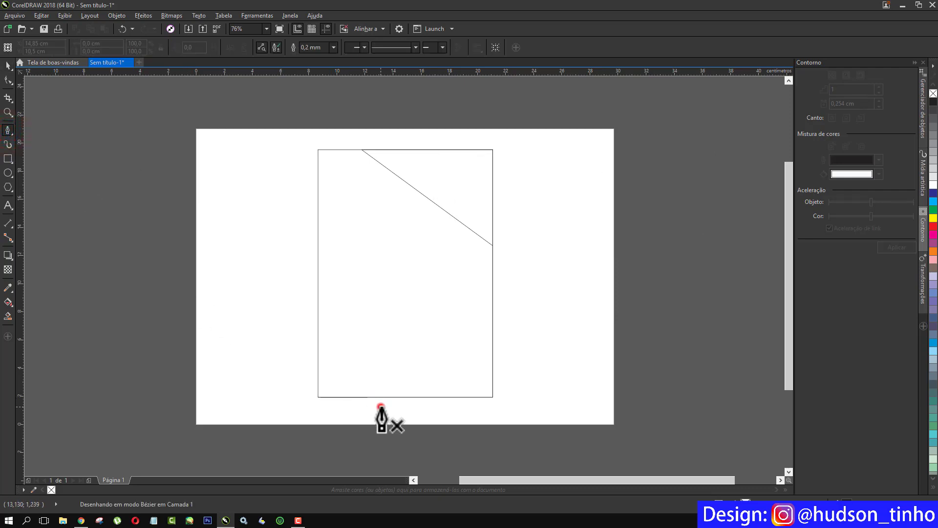
{"action": "left_click", "coordinate": [515, 251]}
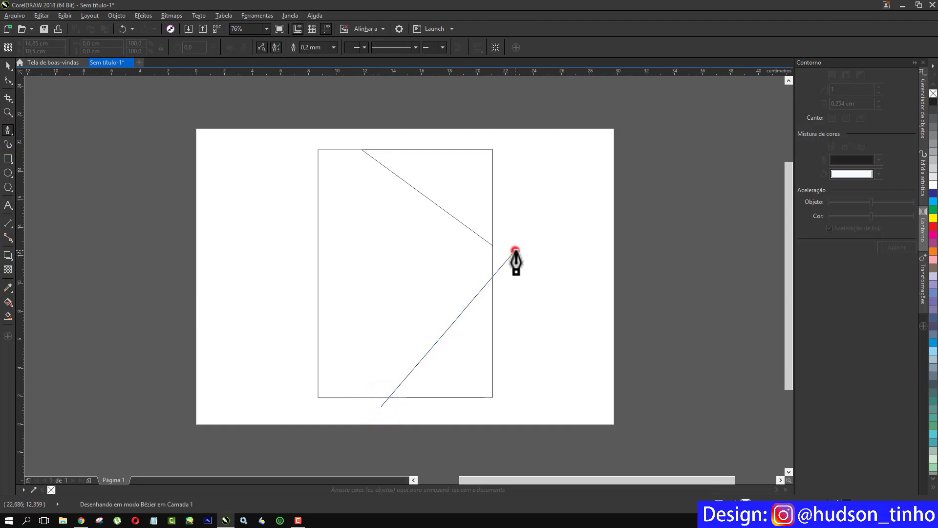
{"action": "right_click", "coordinate": [527, 436]}
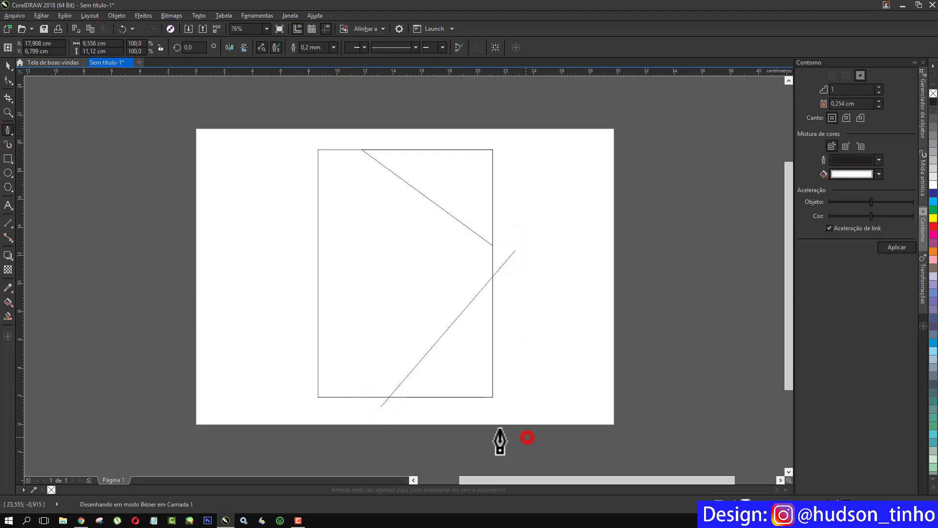
{"action": "left_click", "coordinate": [380, 408]}
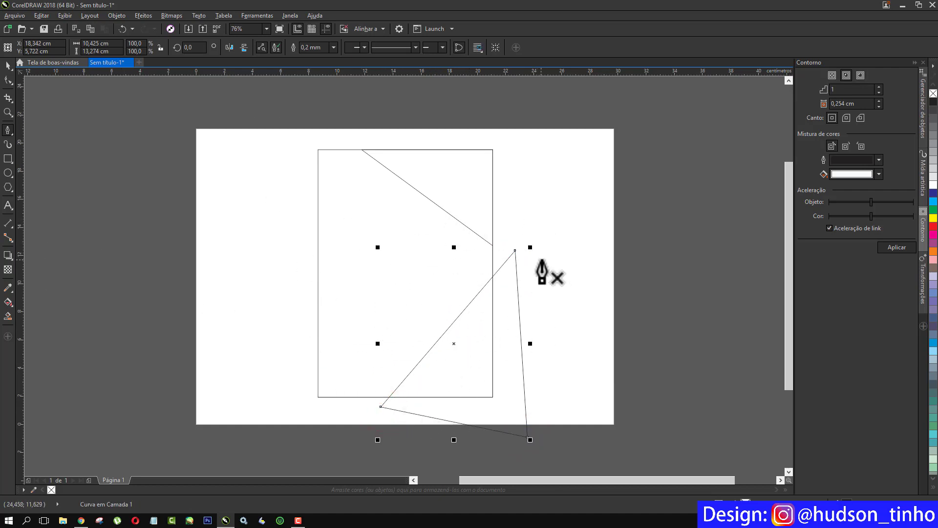
Step: Intersect the lower triangle with the rectangle and delete the original triangle, leaving the lower-right corner piece
{"action": "left_click", "coordinate": [8, 65]}
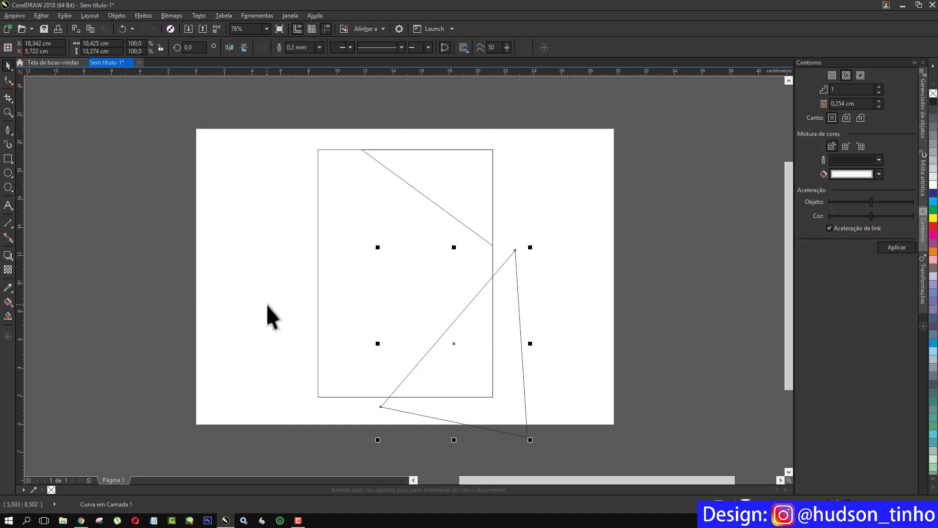
{"action": "left_click", "coordinate": [380, 287], "text": "shift"}
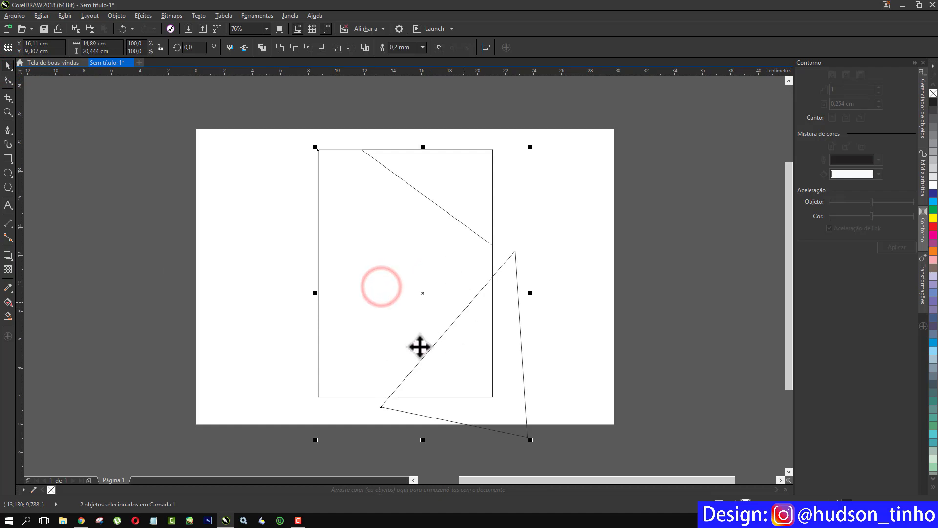
{"action": "left_click", "coordinate": [308, 47]}
{"action": "left_click", "coordinate": [531, 292]}
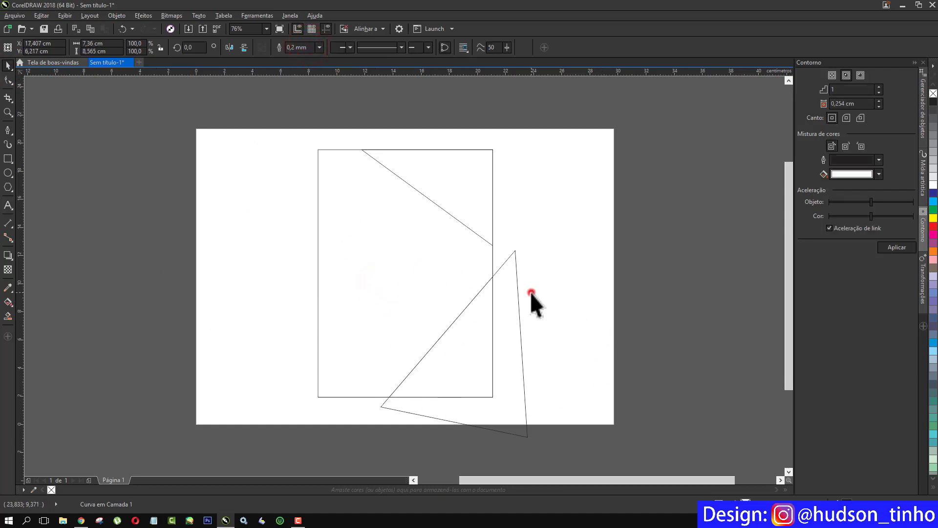
{"action": "left_click_drag", "start_coordinate": [514, 303], "coordinate": [679, 294]}
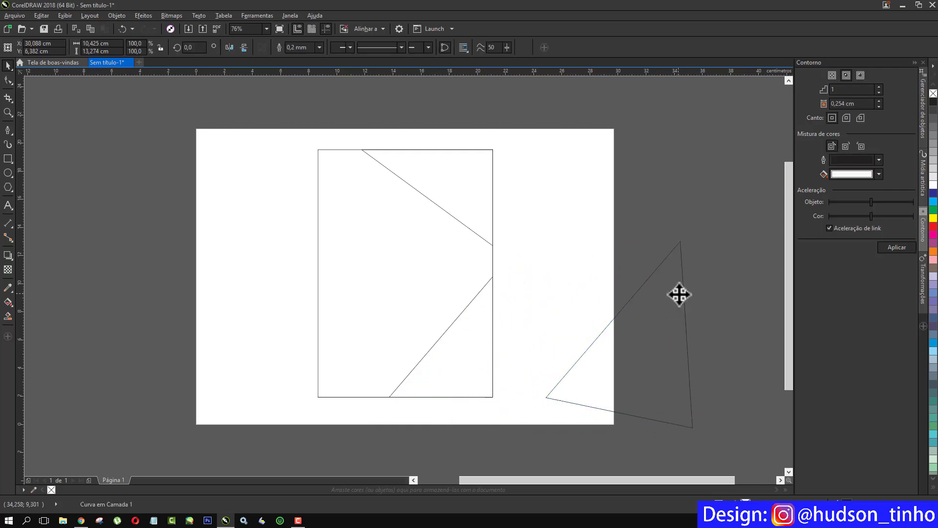
{"action": "key", "text": "Delete"}
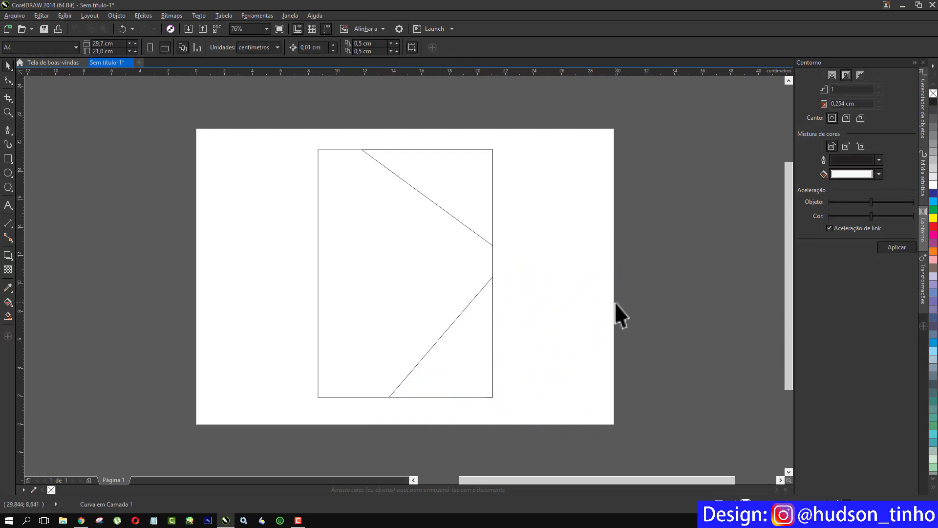
Step: Draw a closed four-sided shape about 17.9 × 17.8 cm with the Pen tool, crossing the rectangle diagonally and covering its lower-right part
{"action": "left_click", "coordinate": [6, 131]}
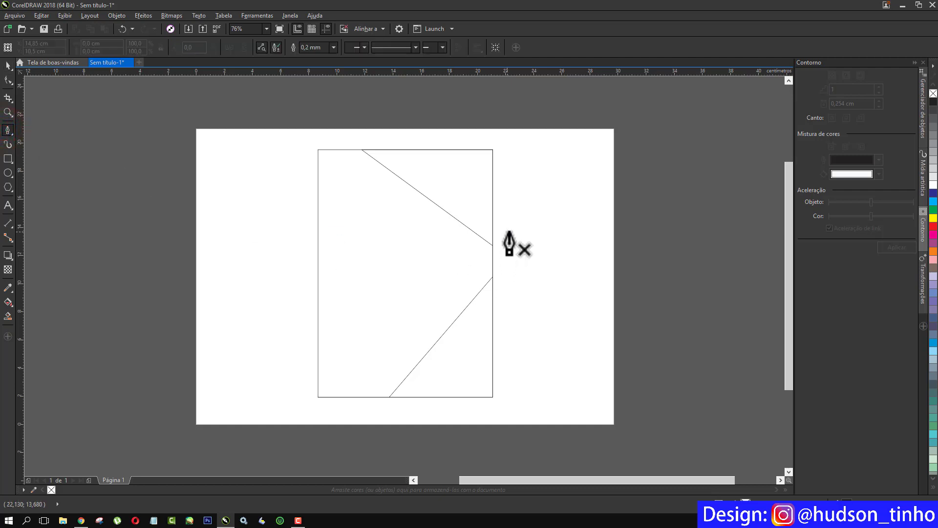
{"action": "left_click", "coordinate": [520, 201]}
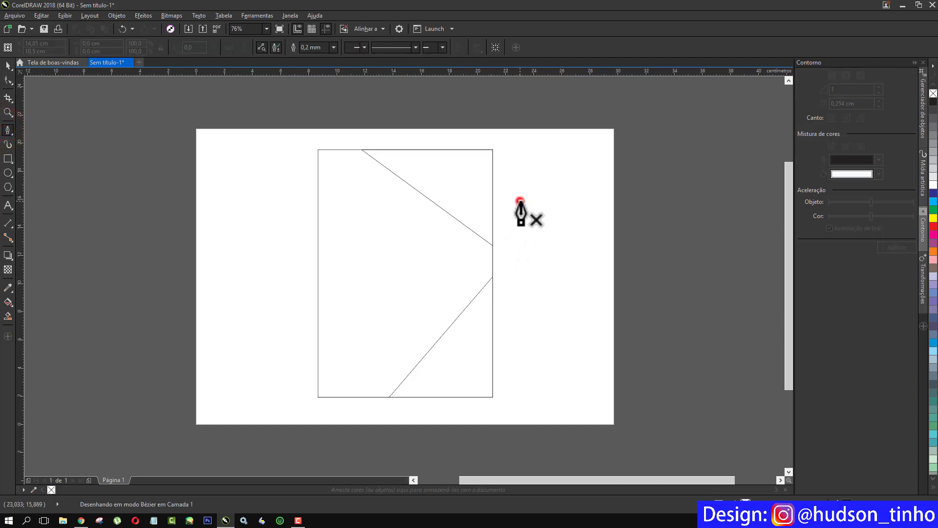
{"action": "left_click", "coordinate": [294, 390]}
{"action": "left_click", "coordinate": [339, 450]}
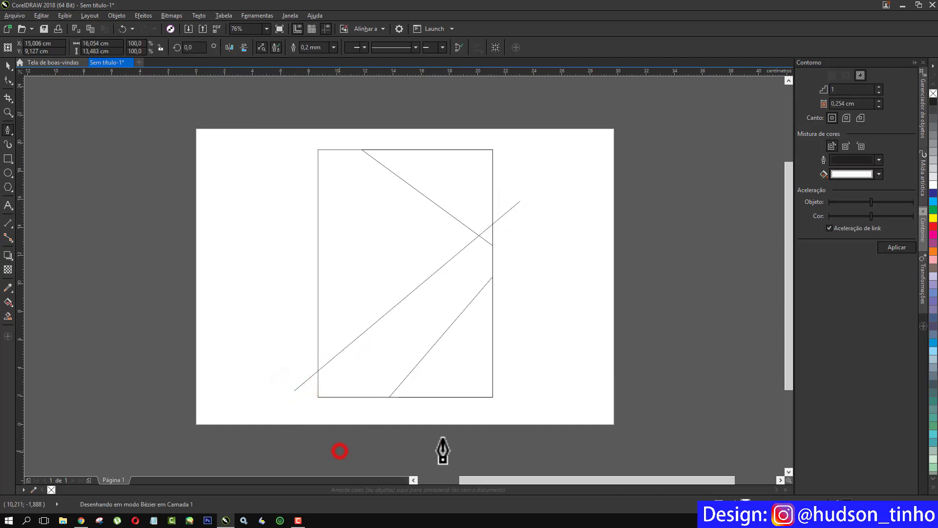
{"action": "left_click", "coordinate": [545, 439]}
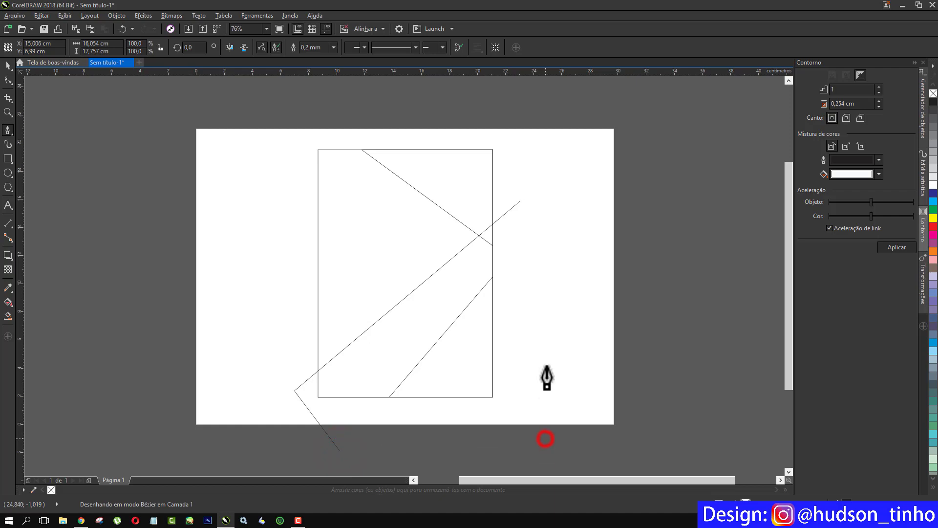
{"action": "left_click", "coordinate": [520, 201]}
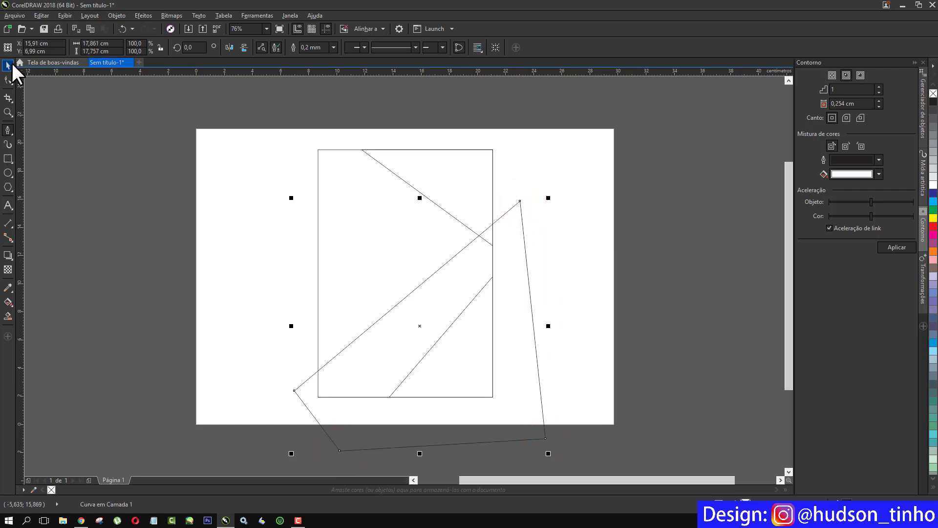
Step: Intersect the four-sided shape with the rectangle and delete the original shape, keeping only the overlapping piece
{"action": "left_click", "coordinate": [8, 64]}
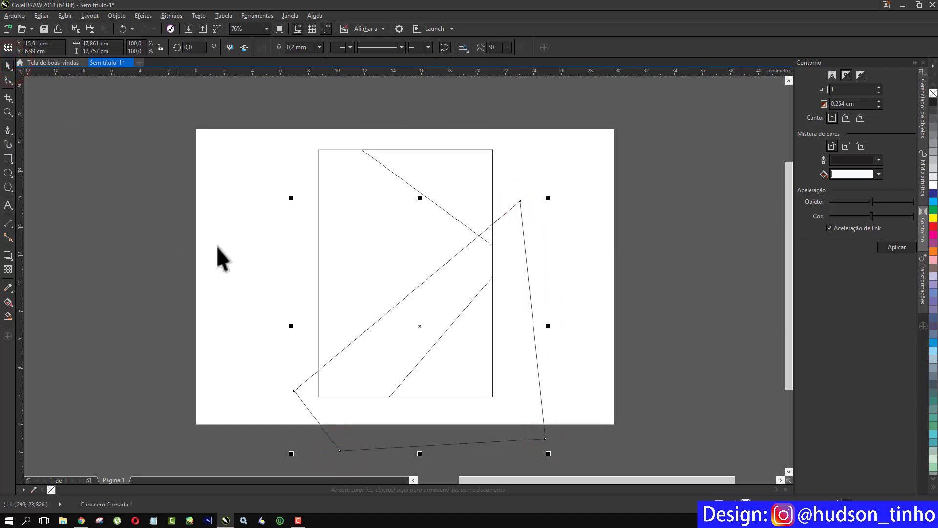
{"action": "left_click", "coordinate": [372, 252], "text": "shift"}
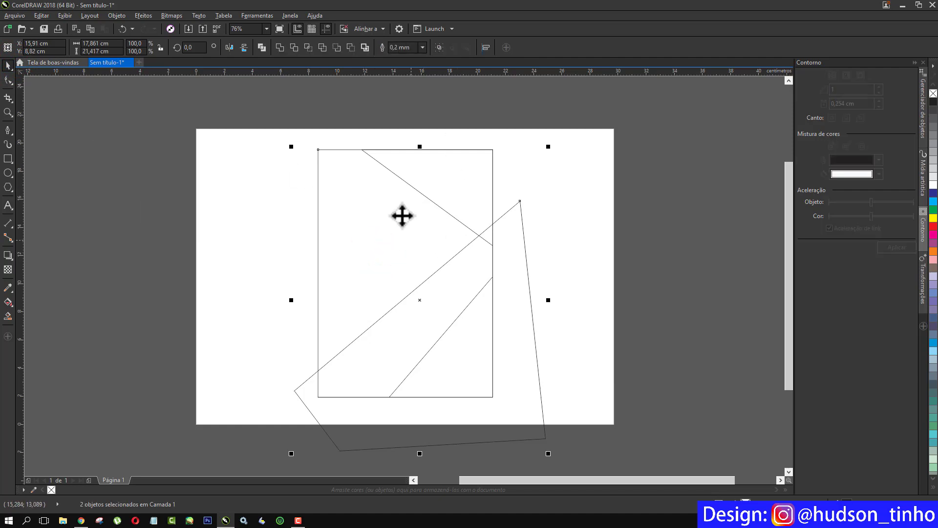
{"action": "left_click", "coordinate": [303, 45]}
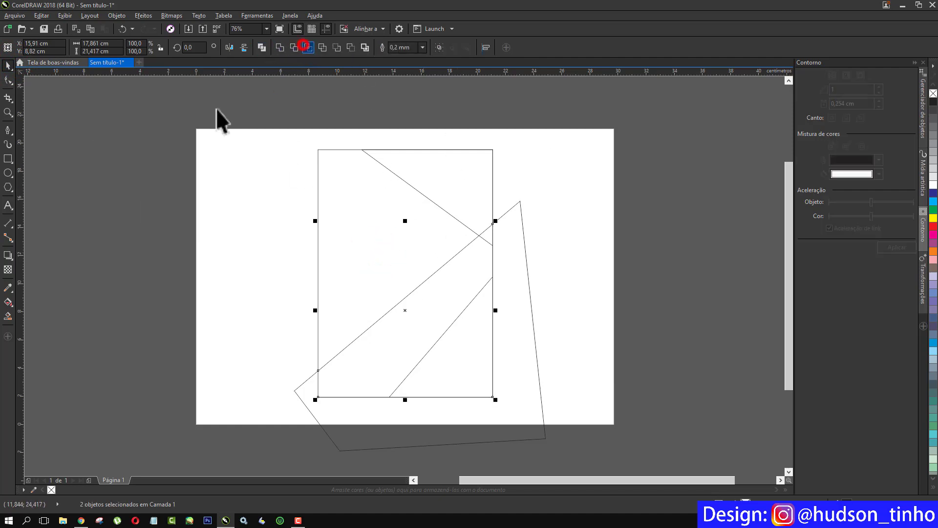
{"action": "left_click", "coordinate": [176, 195]}
{"action": "left_click_drag", "start_coordinate": [507, 248], "coordinate": [680, 214]}
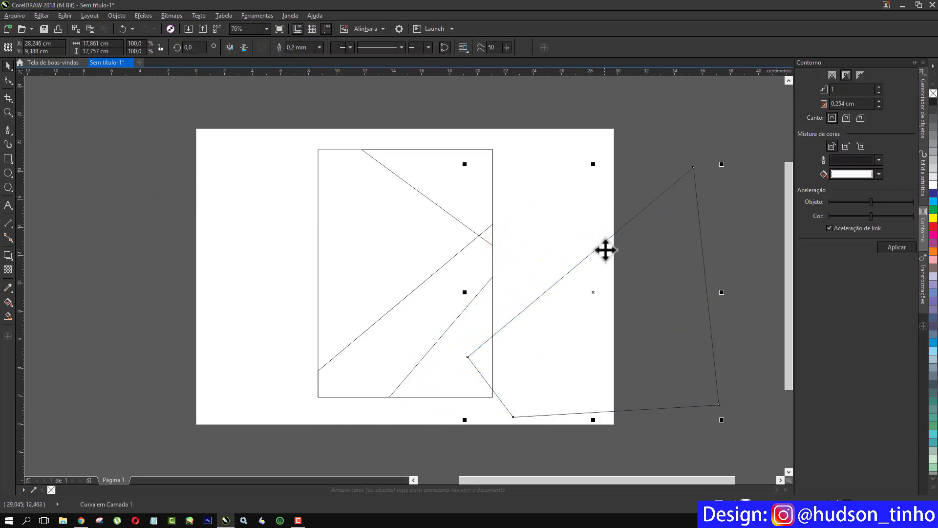
{"action": "key", "text": "Delete"}
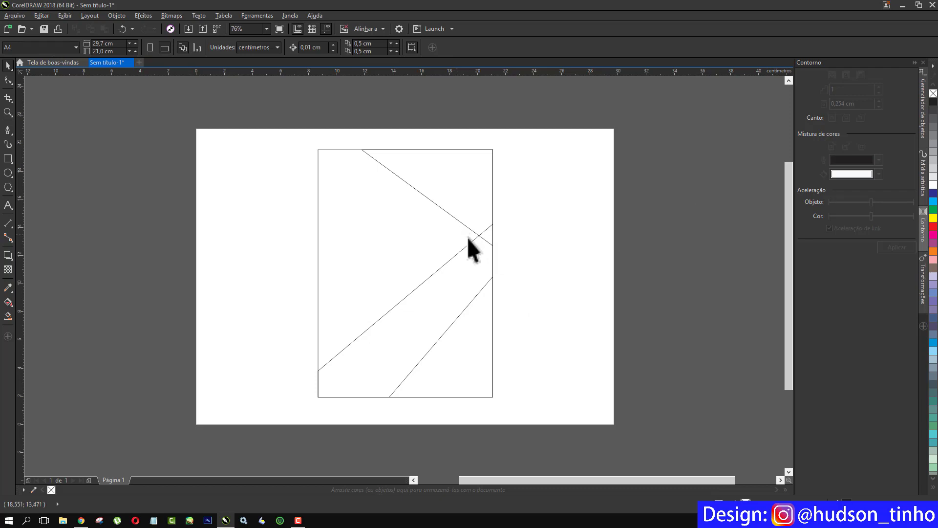
Step: Fill the upper-right and lower-right corner triangles with the same bright blue
{"action": "left_click", "coordinate": [442, 172]}
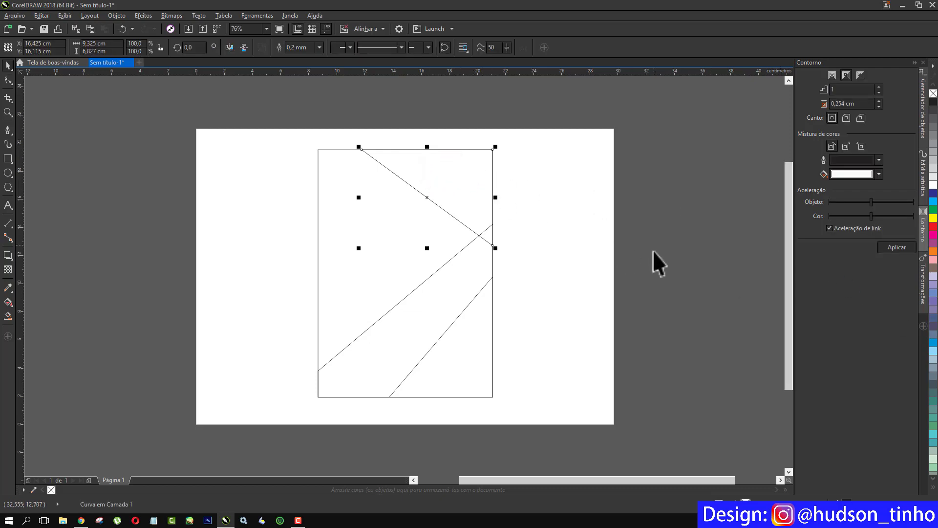
{"action": "left_click", "coordinate": [932, 344]}
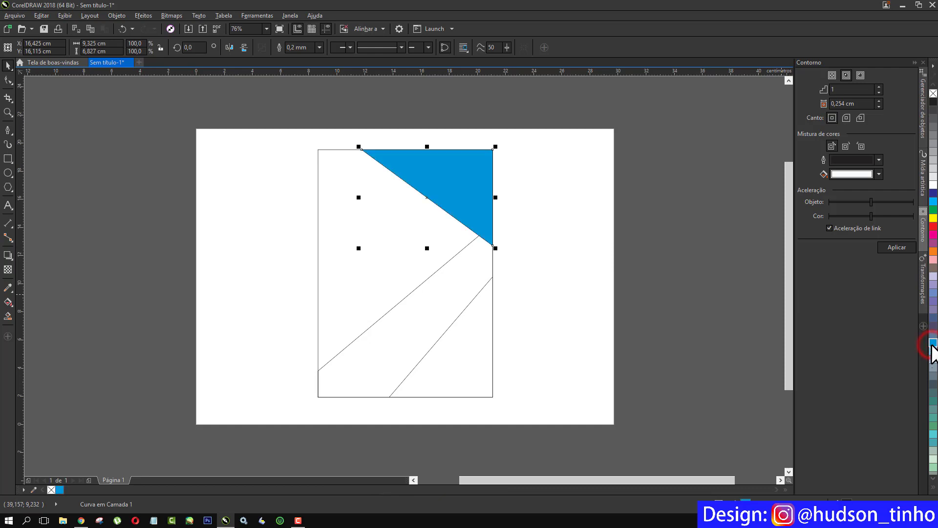
{"action": "left_click", "coordinate": [476, 345]}
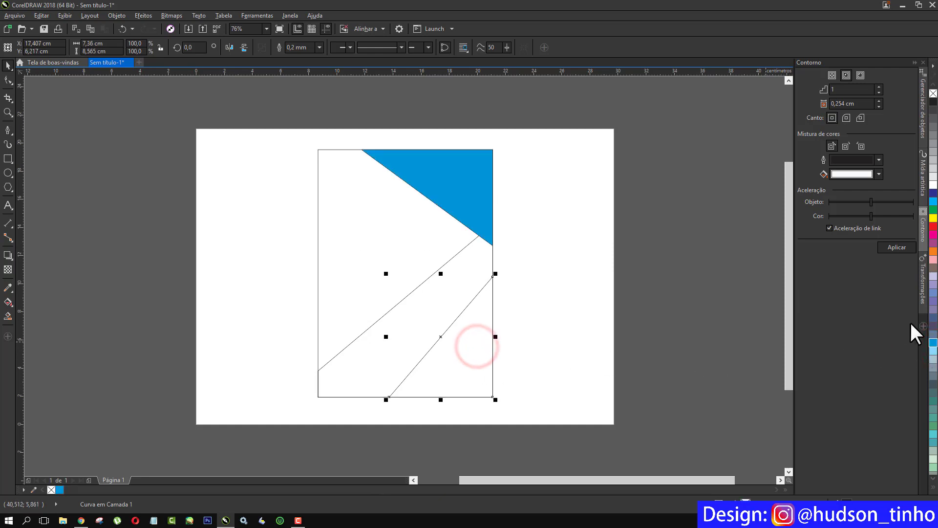
{"action": "left_click", "coordinate": [933, 343]}
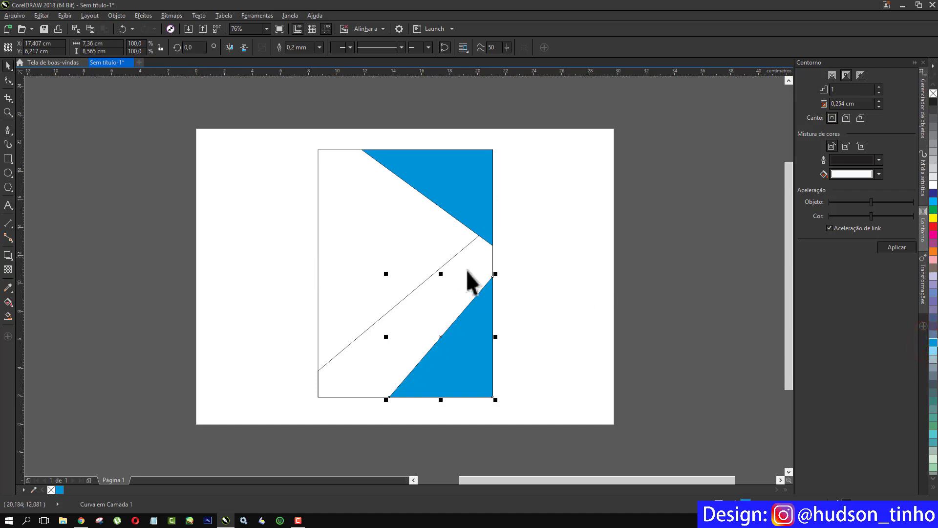
Step: Fill the diagonal piece between the two corner triangles with a muted medium-blue shade of the bright blue swatch
{"action": "left_click", "coordinate": [434, 296]}
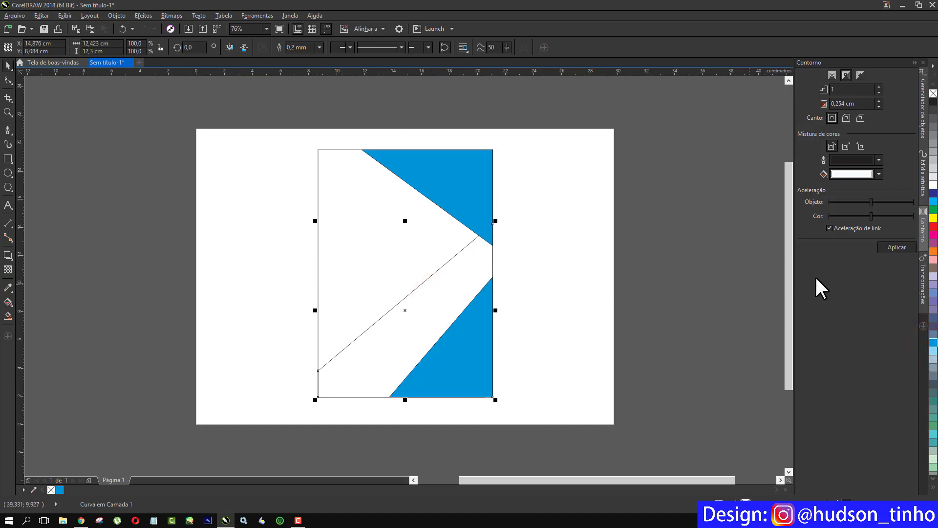
{"action": "left_click", "coordinate": [933, 343]}
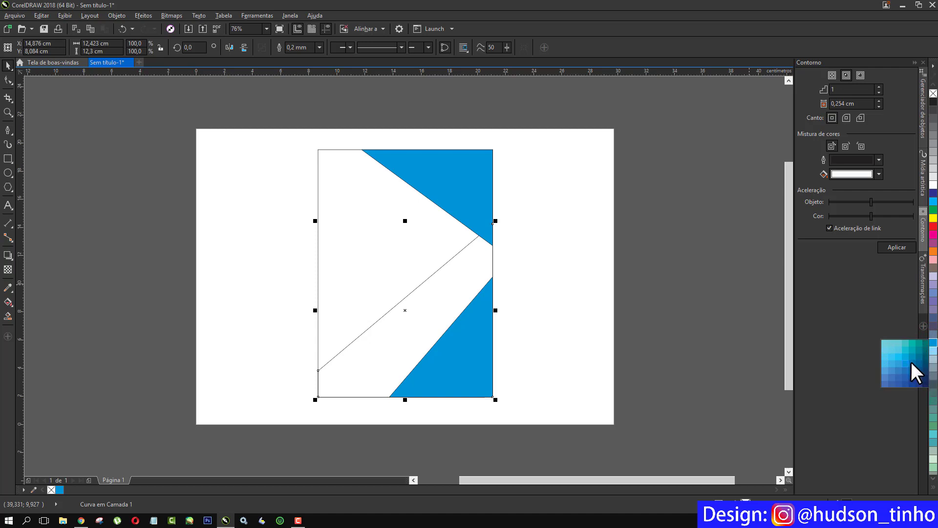
{"action": "left_click", "coordinate": [884, 377]}
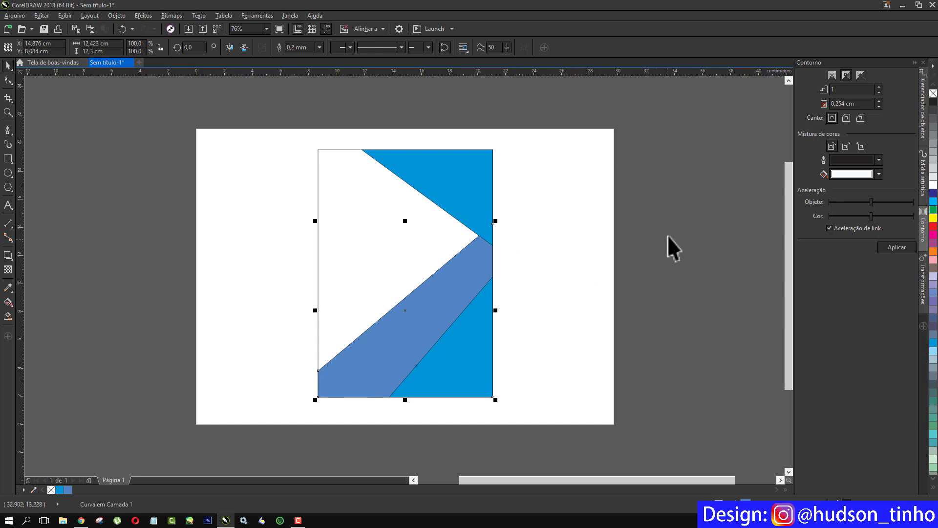
Step: Remove the outlines from both corner triangles and the diagonal band
{"action": "left_click", "coordinate": [444, 178]}
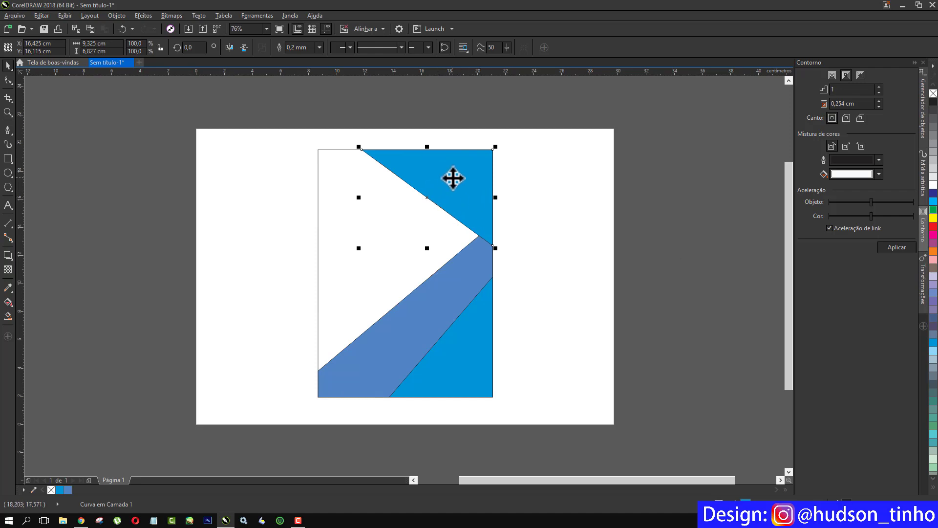
{"action": "left_click", "coordinate": [403, 304], "text": "shift"}
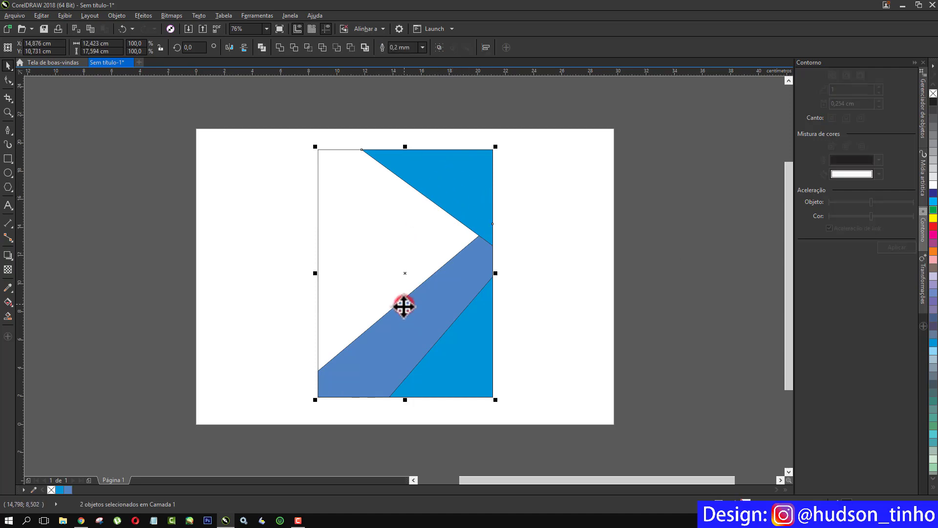
{"action": "left_click", "coordinate": [458, 353], "text": "shift"}
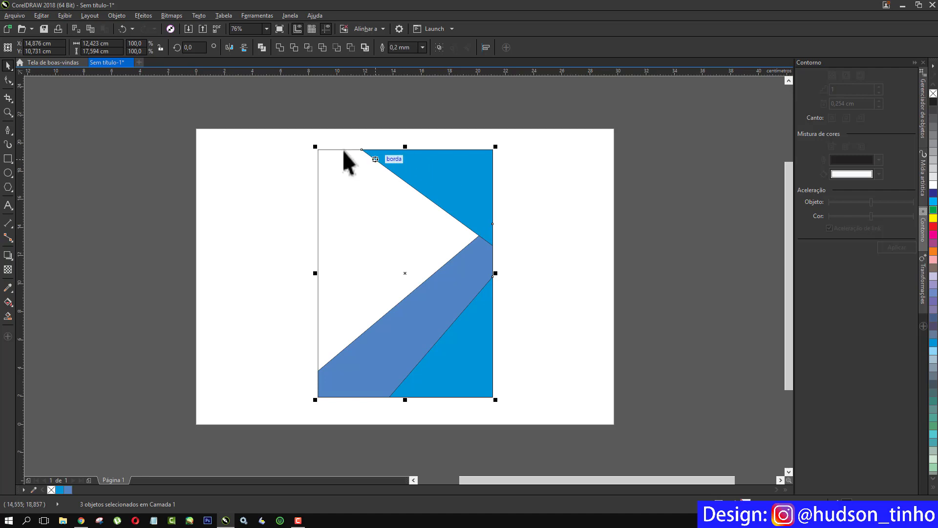
{"action": "right_click", "coordinate": [932, 94]}
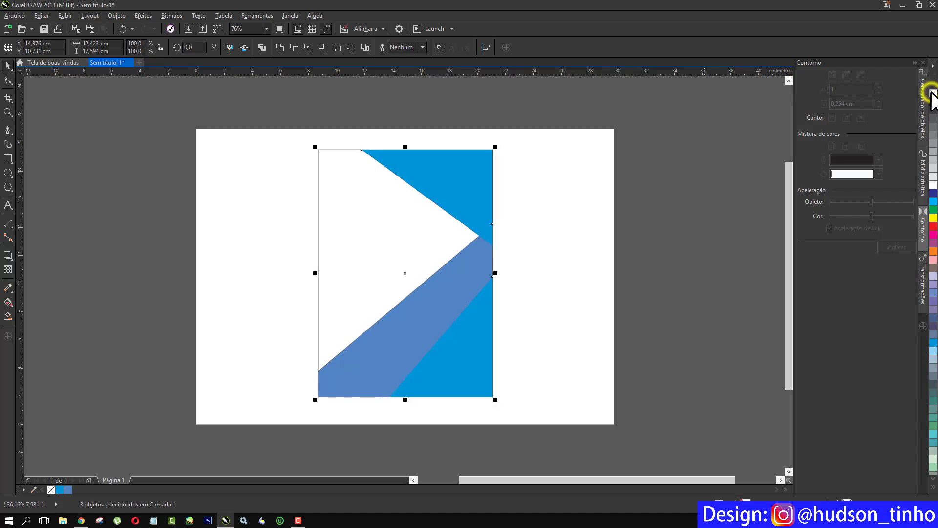
{"action": "left_click", "coordinate": [209, 201]}
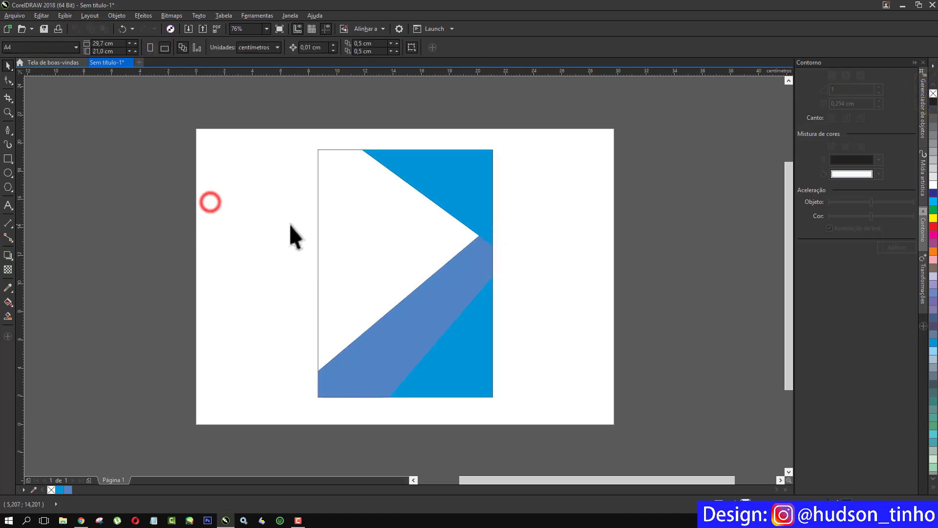
Step: Fill the background rectangle with a medium gray
{"action": "left_click", "coordinate": [320, 226]}
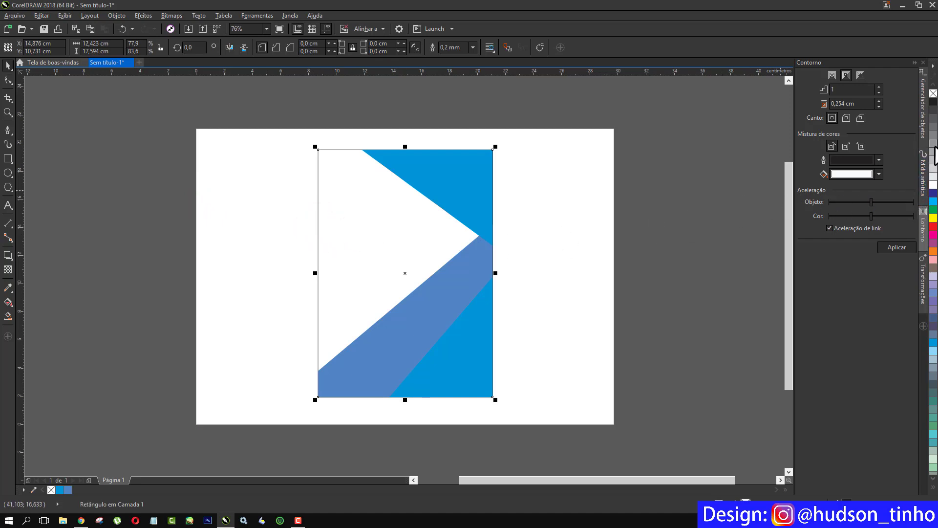
{"action": "left_click", "coordinate": [933, 152]}
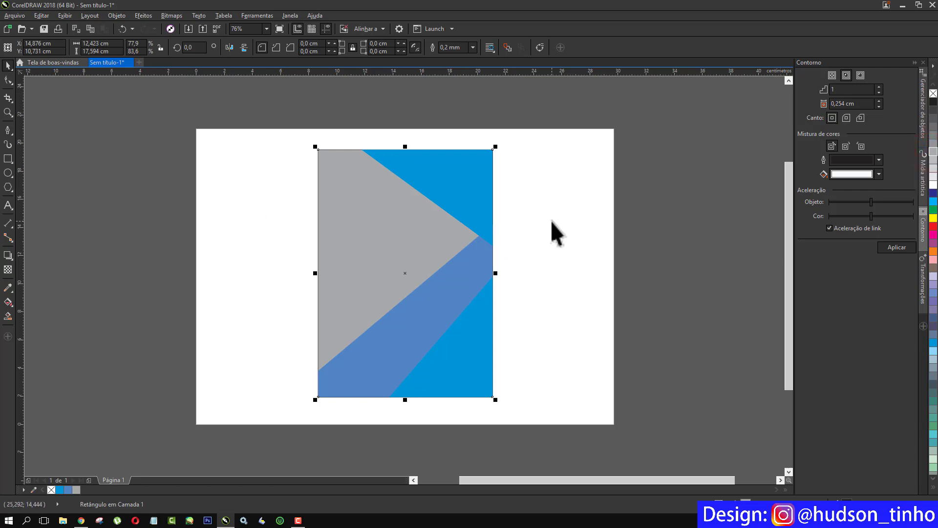
{"action": "left_click", "coordinate": [268, 182]}
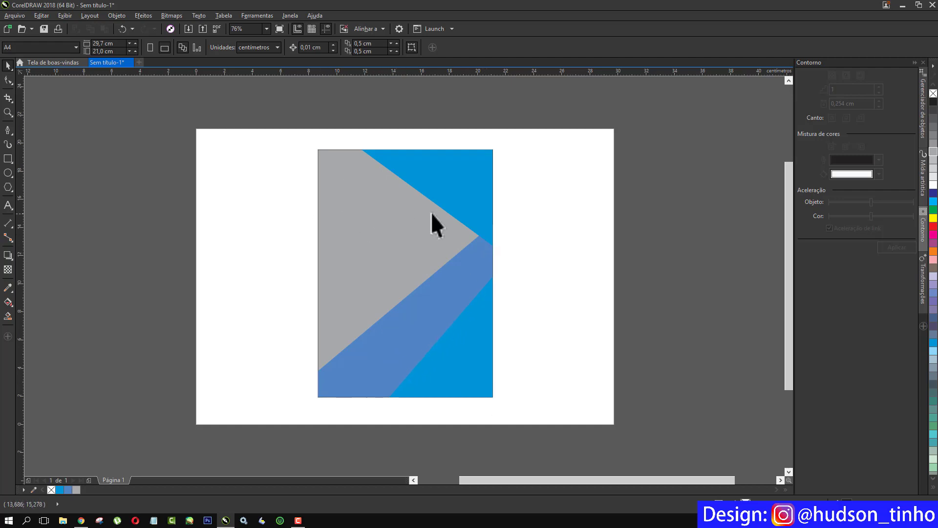
Step: Apply a drop shadow to the upper-right triangle using the preset "Plano inferior direito"
{"action": "left_click", "coordinate": [452, 163]}
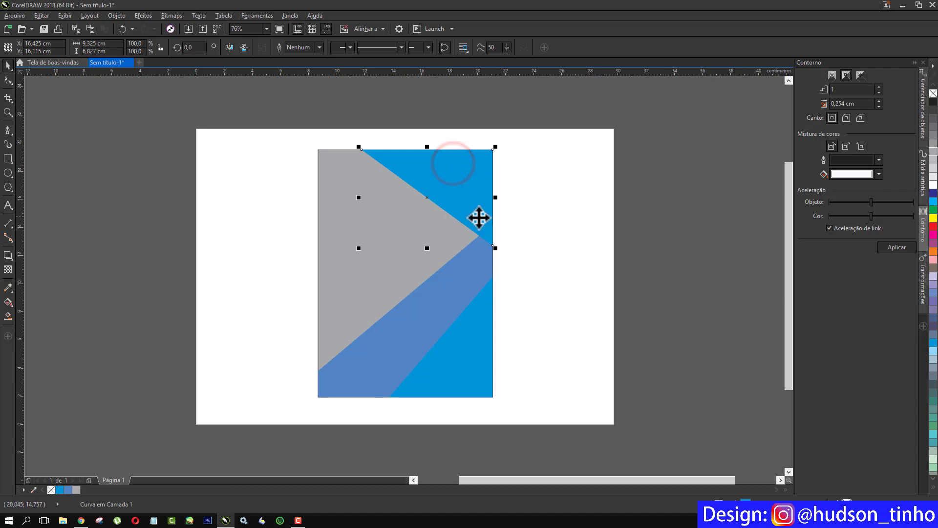
{"action": "left_click", "coordinate": [8, 255]}
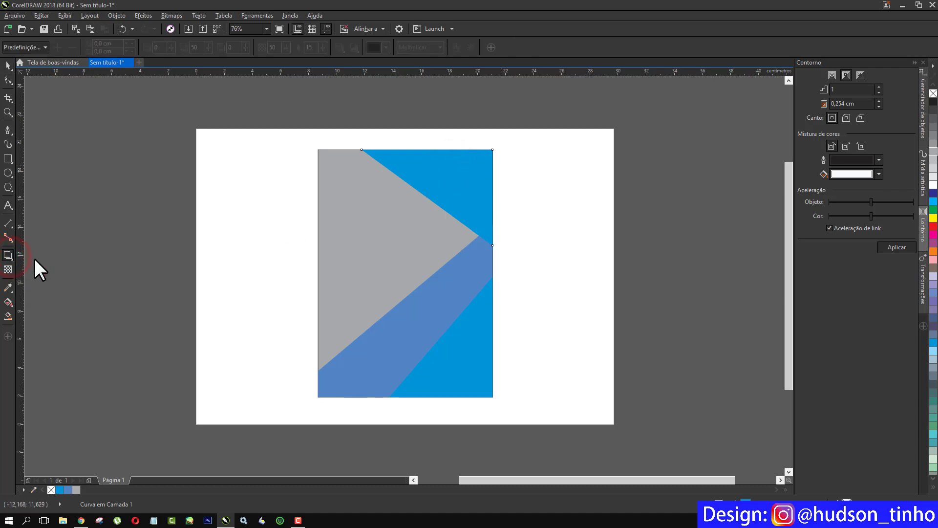
{"action": "left_click", "coordinate": [43, 47]}
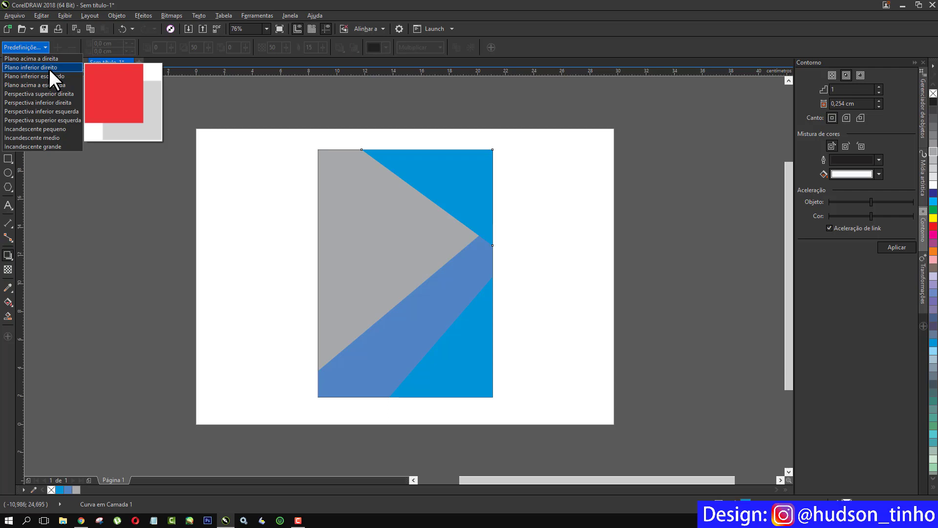
{"action": "left_click", "coordinate": [48, 69]}
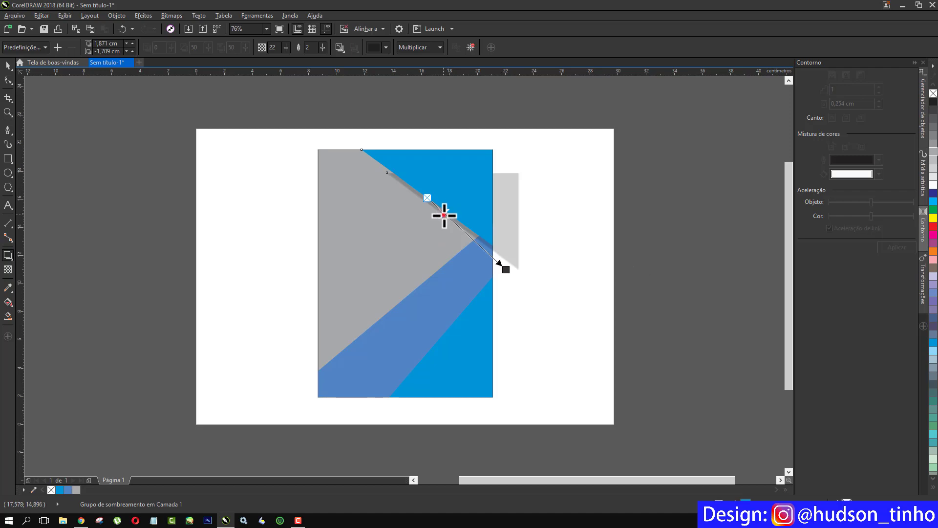
Step: Raise the triangle's shadow opacity to 82 and shorten its offset to about 0.42 cm horizontally and -0.41 cm vertically
{"action": "left_click_drag", "start_coordinate": [444, 215], "coordinate": [487, 260]}
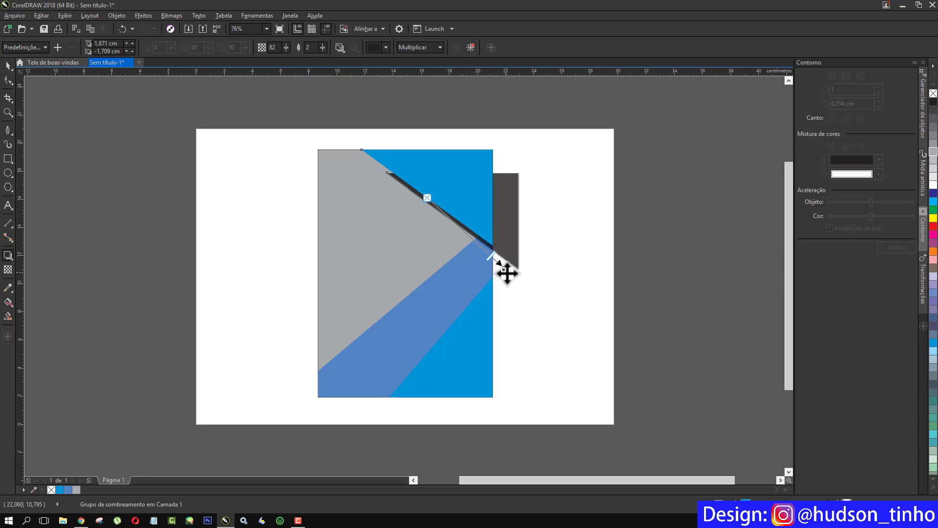
{"action": "left_click_drag", "start_coordinate": [505, 270], "coordinate": [482, 250]}
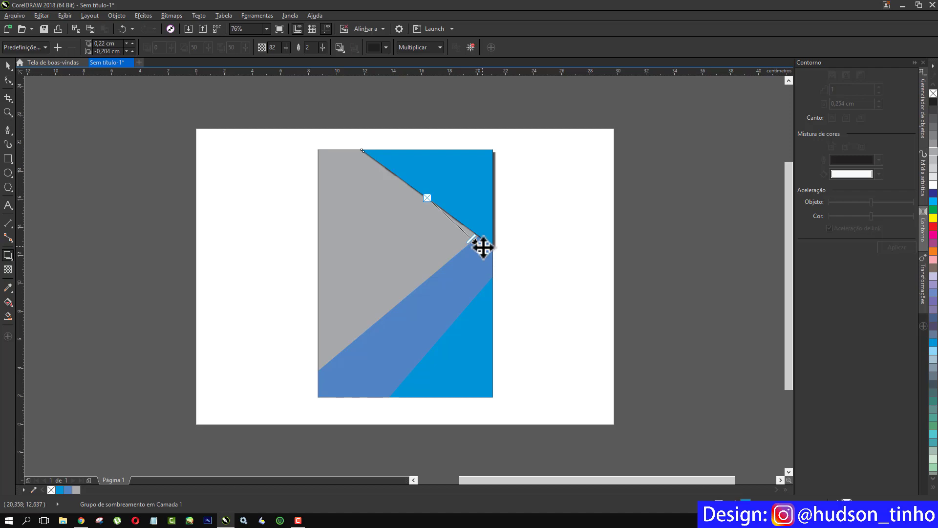
{"action": "left_click_drag", "start_coordinate": [483, 248], "coordinate": [482, 251]}
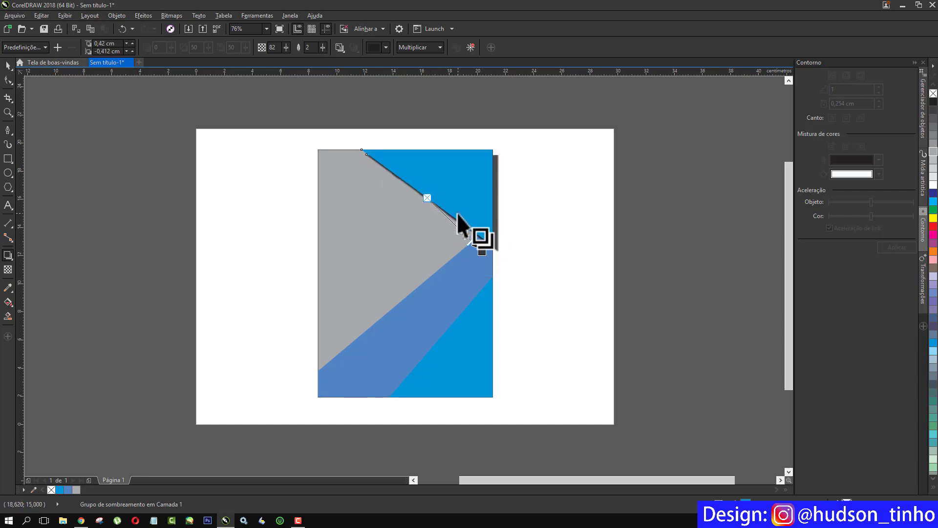
{"action": "left_click", "coordinate": [7, 66]}
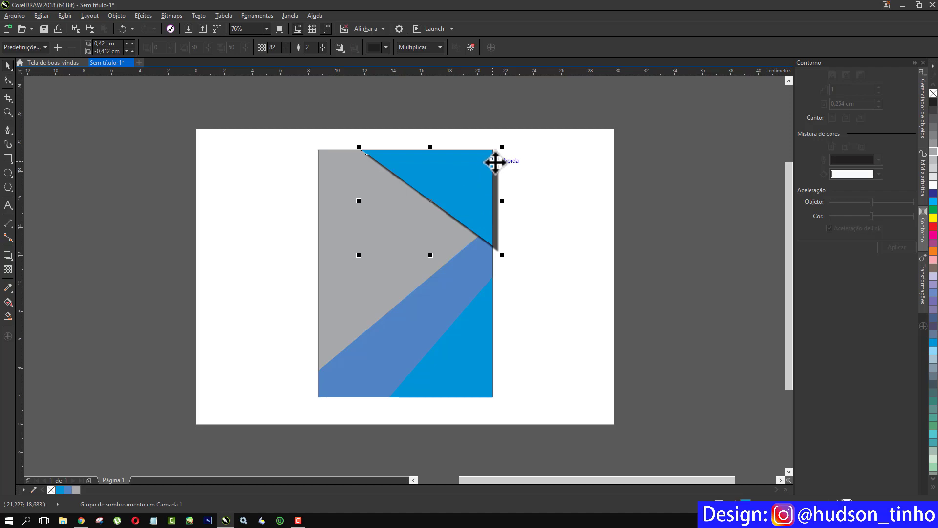
Step: Separate the drop shadow from the upper-right triangle and convert the detached shadow to curves
{"action": "scroll", "coordinate": [495, 163], "scroll_direction": "up", "scroll_amount": 3}
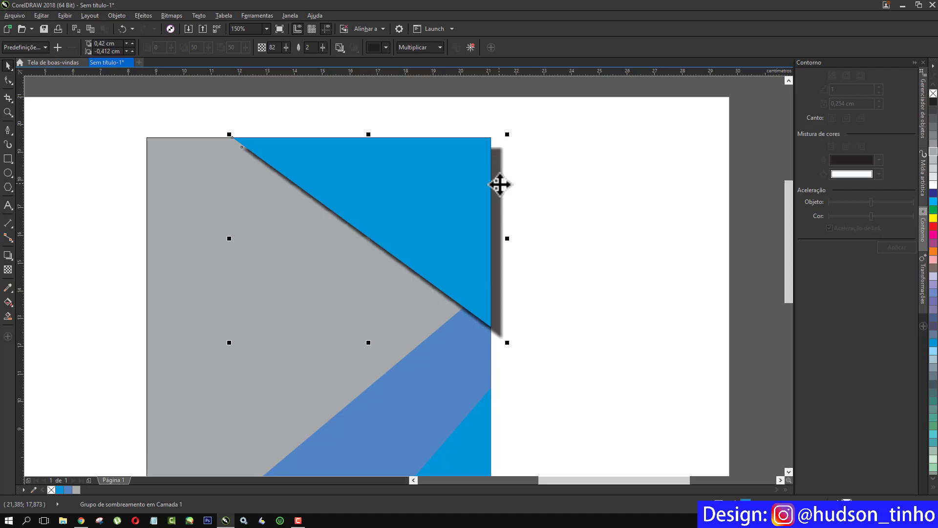
{"action": "right_click", "coordinate": [498, 184]}
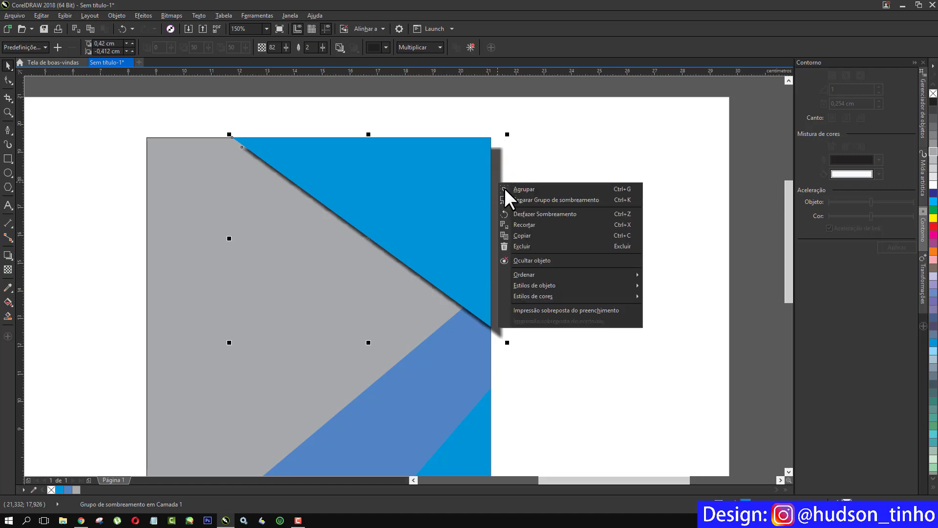
{"action": "left_click", "coordinate": [565, 201]}
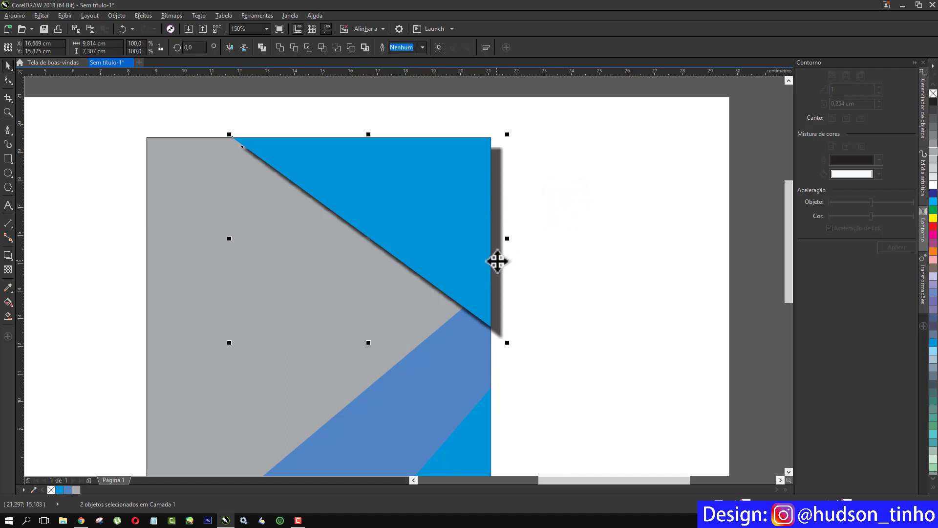
{"action": "left_click", "coordinate": [565, 146]}
{"action": "left_click", "coordinate": [497, 174]}
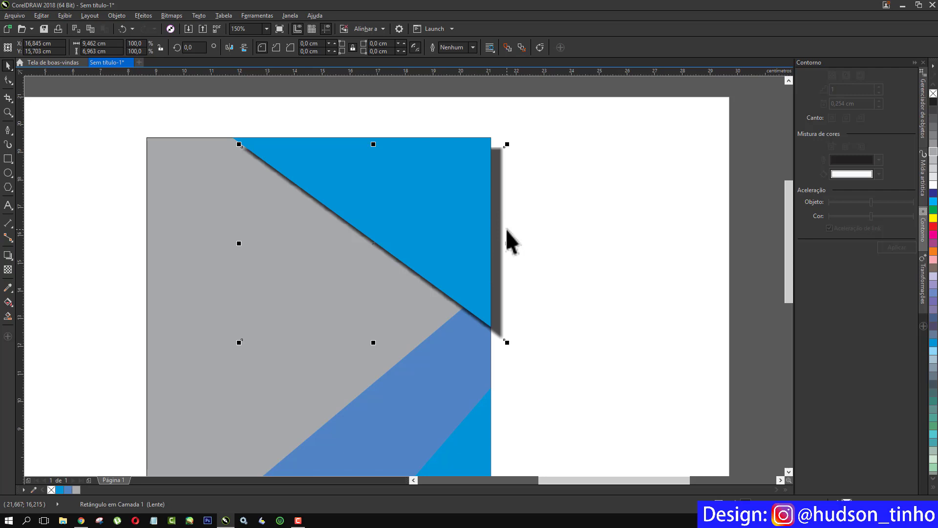
{"action": "key", "text": "ctrl+q"}
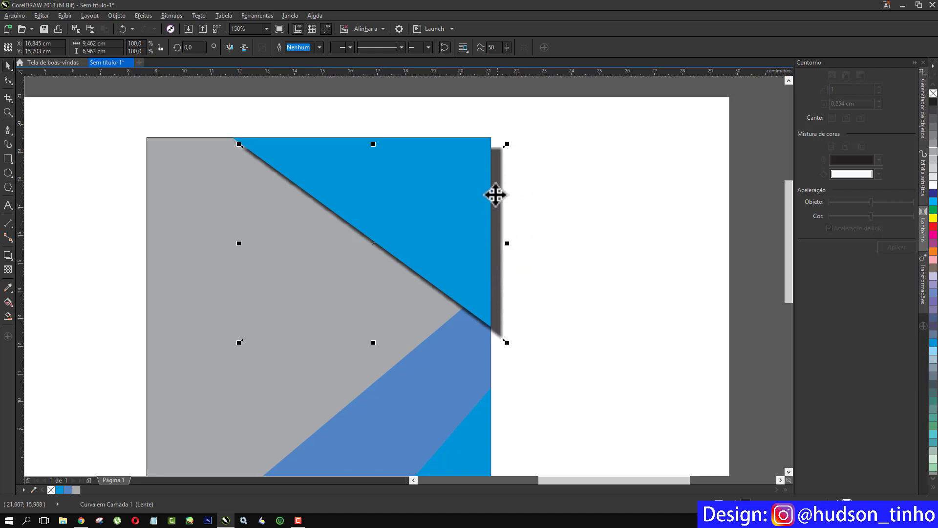
Step: Pull the two right-hand nodes of the upper shadow in to the background rectangle's right edge
{"action": "left_click", "coordinate": [6, 80]}
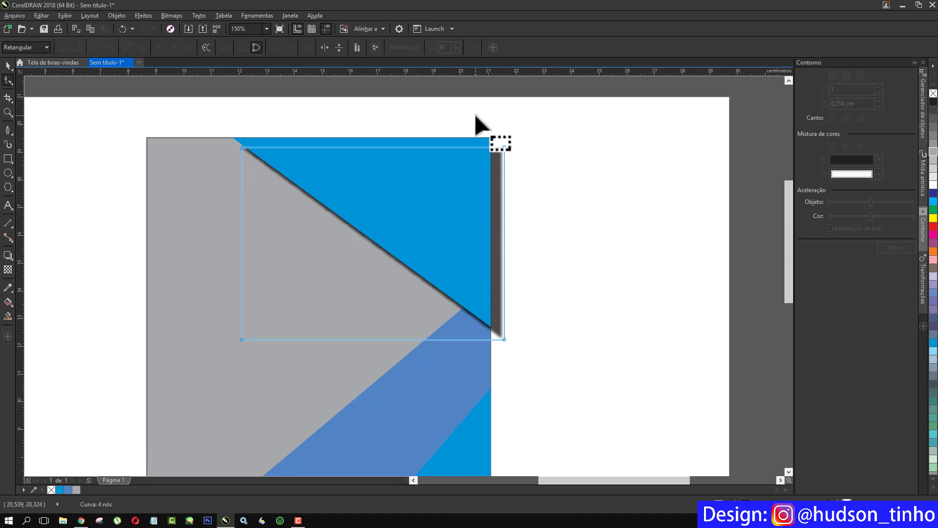
{"action": "left_click_drag", "start_coordinate": [475, 115], "coordinate": [540, 375]}
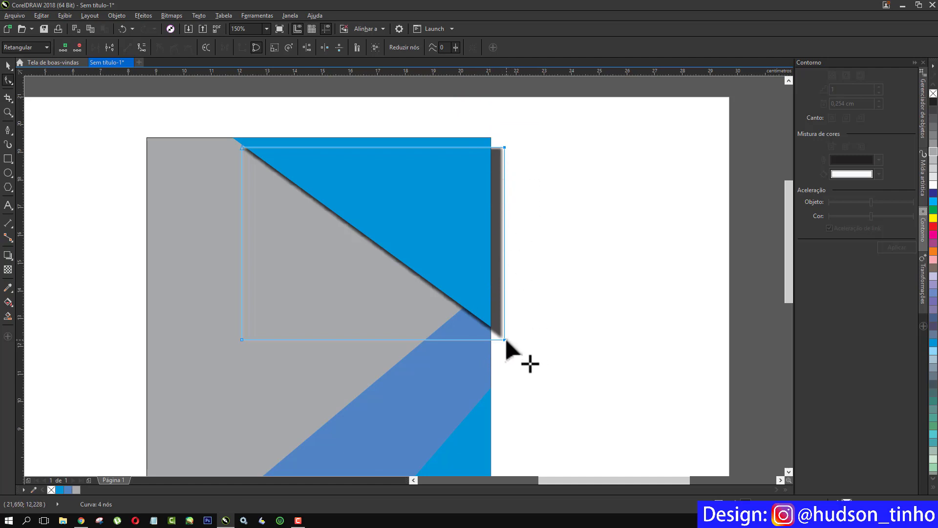
{"action": "mouse_move", "coordinate": [504, 338]}
{"action": "left_mouse_down"}
{"action": "mouse_move", "coordinate": [482, 318]}
{"action": "mouse_move", "coordinate": [487, 341]}
{"action": "left_mouse_up"}
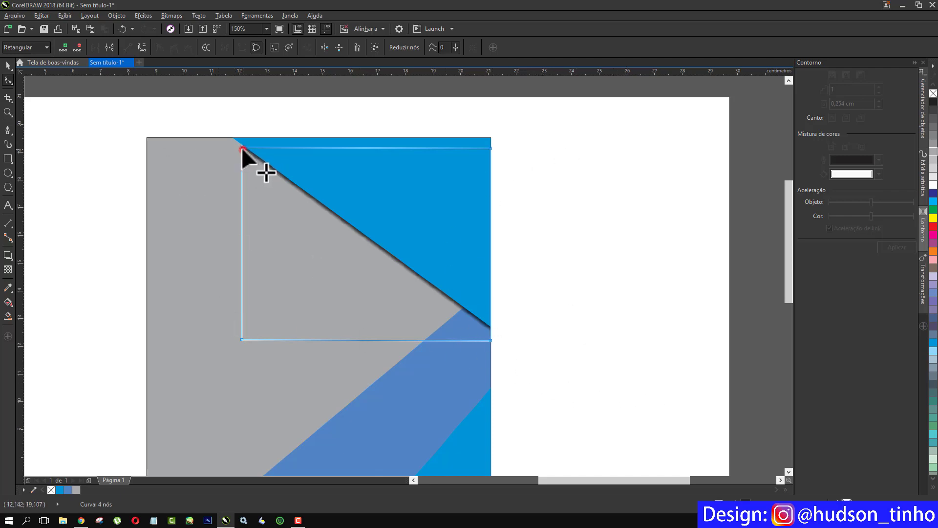
Step: Move the upper shadow's top-left node up close to the blue triangle's top-left corner
{"action": "left_click_drag", "start_coordinate": [243, 147], "coordinate": [237, 139]}
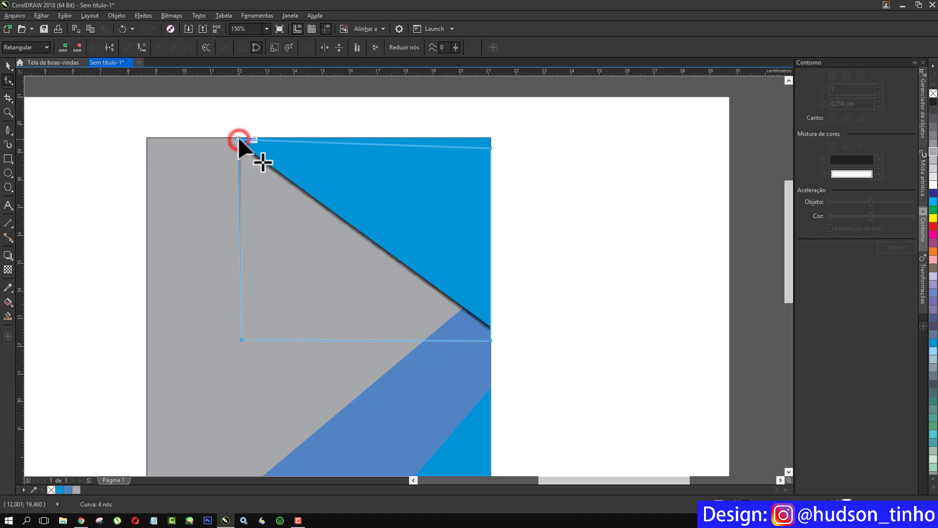
{"action": "mouse_move", "coordinate": [239, 137]}
{"action": "left_mouse_down"}
{"action": "mouse_move", "coordinate": [159, 115]}
{"action": "mouse_move", "coordinate": [237, 115]}
{"action": "mouse_move", "coordinate": [258, 125]}
{"action": "mouse_move", "coordinate": [267, 153]}
{"action": "left_mouse_up"}
{"action": "scroll", "coordinate": [267, 152], "scroll_direction": "up", "scroll_amount": 1}
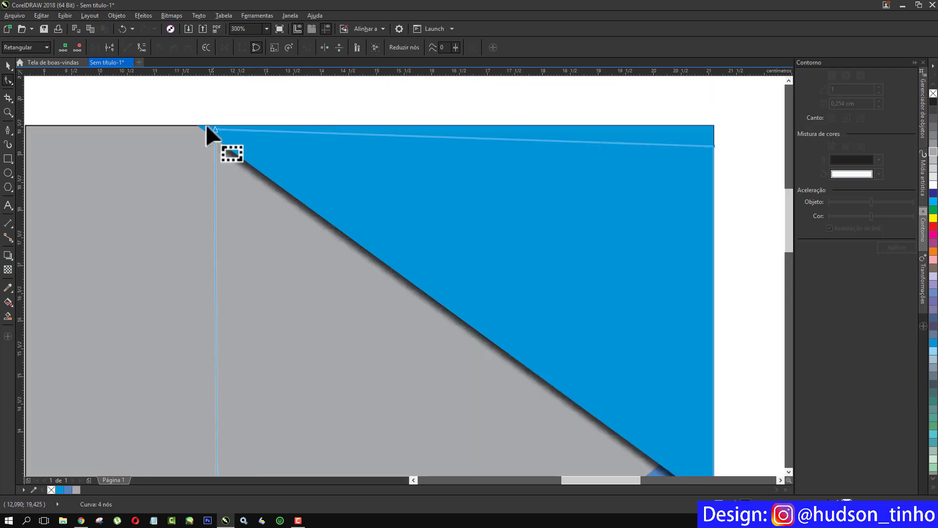
{"action": "scroll", "coordinate": [250, 141], "scroll_direction": "down", "scroll_amount": 1}
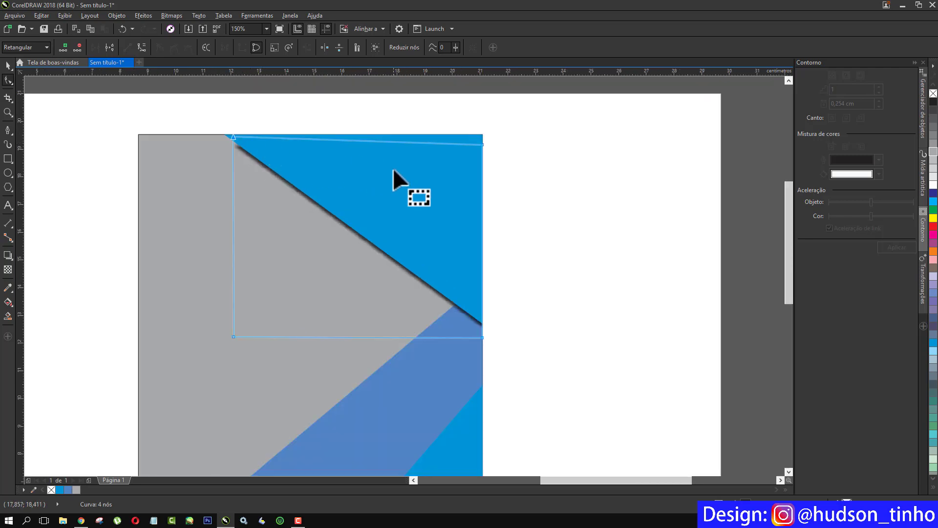
{"action": "scroll", "coordinate": [264, 166], "scroll_direction": "up", "scroll_amount": 2}
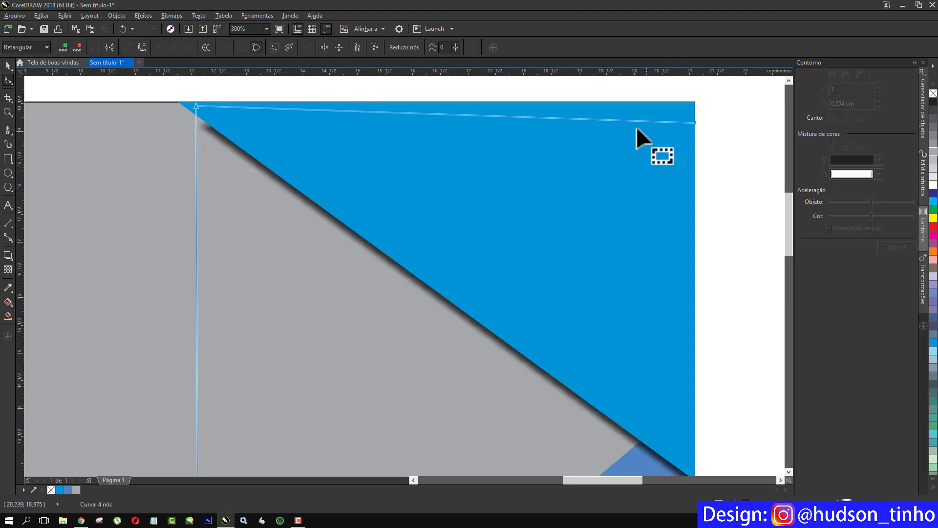
{"action": "scroll", "coordinate": [452, 197], "scroll_direction": "down", "scroll_amount": 1}
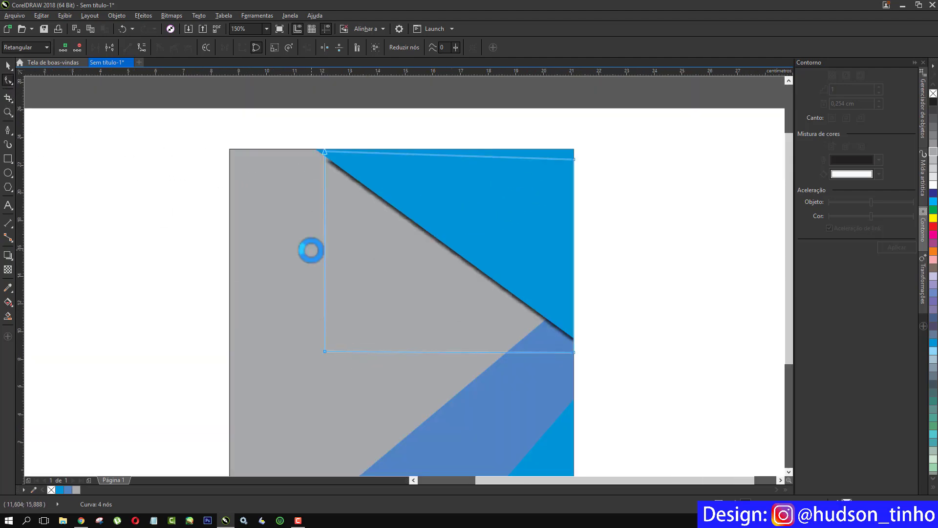
{"action": "scroll", "coordinate": [309, 247], "scroll_direction": "down", "scroll_amount": 1}
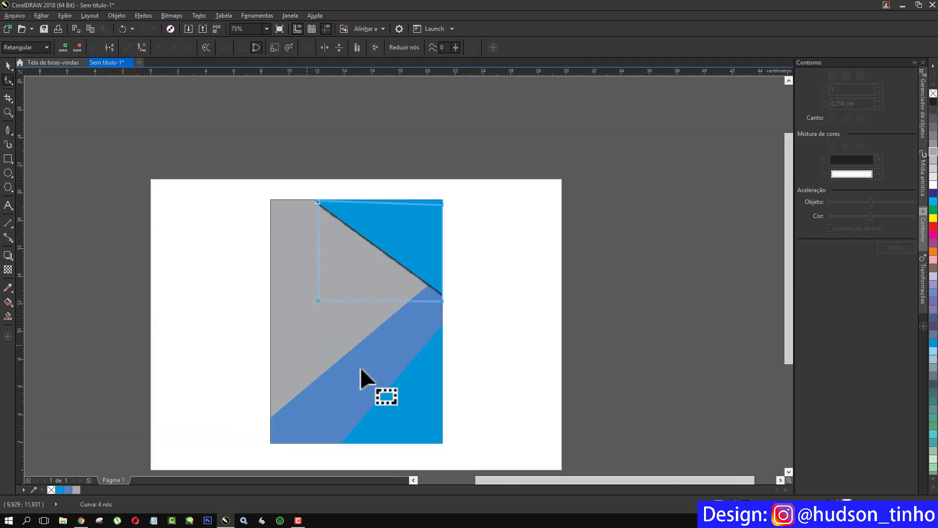
{"action": "left_click", "coordinate": [8, 65]}
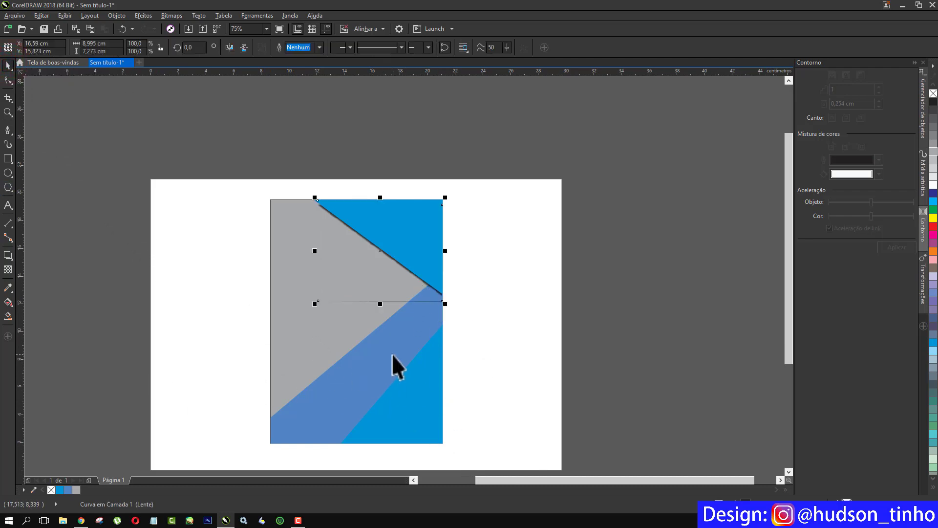
Step: Raise the two bottom nodes of the upper shadow to just below the blue triangle's lower tip
{"action": "scroll", "coordinate": [440, 304], "scroll_direction": "up", "scroll_amount": 2}
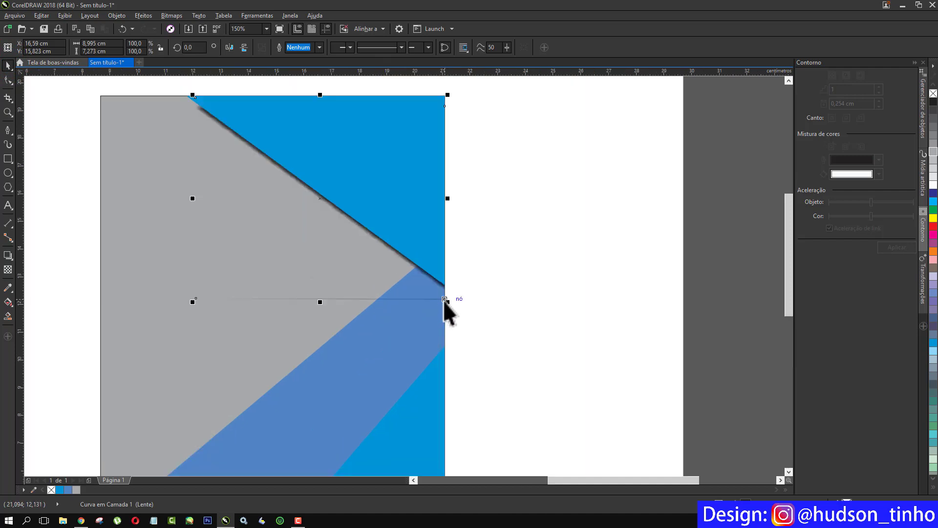
{"action": "left_click", "coordinate": [8, 79]}
{"action": "left_click_drag", "start_coordinate": [451, 309], "coordinate": [197, 289]}
{"action": "left_click", "coordinate": [196, 298]}
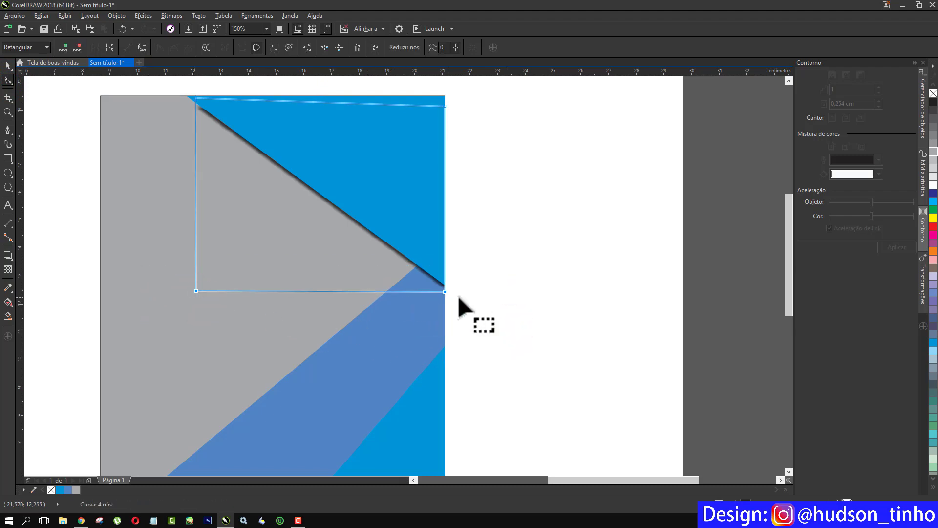
{"action": "left_click", "coordinate": [7, 67]}
Step: Apply a drop shadow to the lower-right triangle using the preset "Plano inferior direito"
{"action": "scroll", "coordinate": [313, 217], "scroll_direction": "down", "scroll_amount": 2}
{"action": "left_click", "coordinate": [351, 338]}
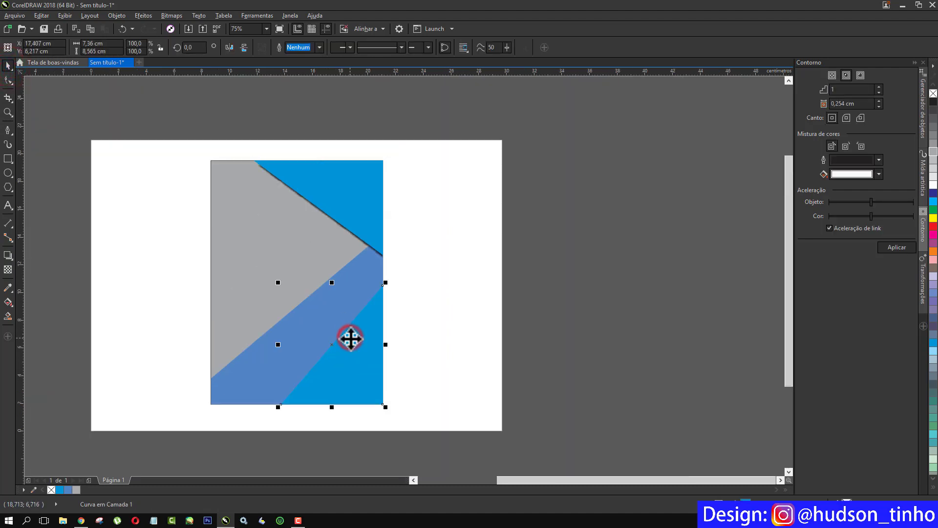
{"action": "left_click", "coordinate": [7, 256]}
{"action": "left_click", "coordinate": [42, 45]}
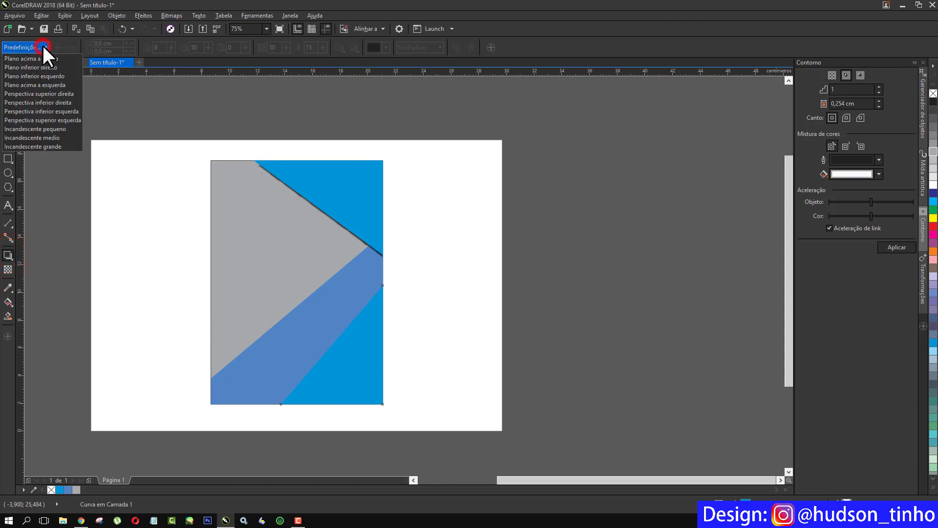
{"action": "left_click", "coordinate": [53, 67]}
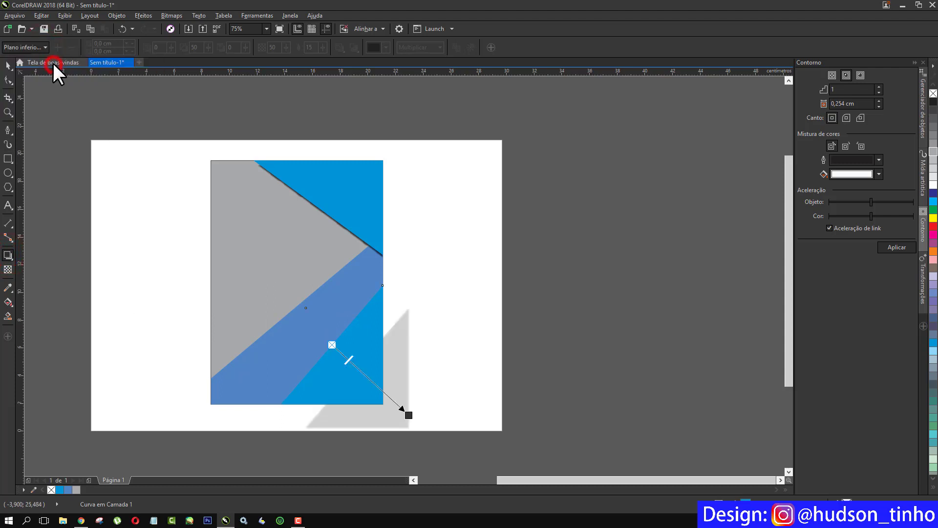
Step: Redirect the lower triangle's shadow to about -0.48 cm horizontally and 0.02 cm vertically, with opacity 58
{"action": "left_click_drag", "start_coordinate": [410, 413], "coordinate": [313, 331]}
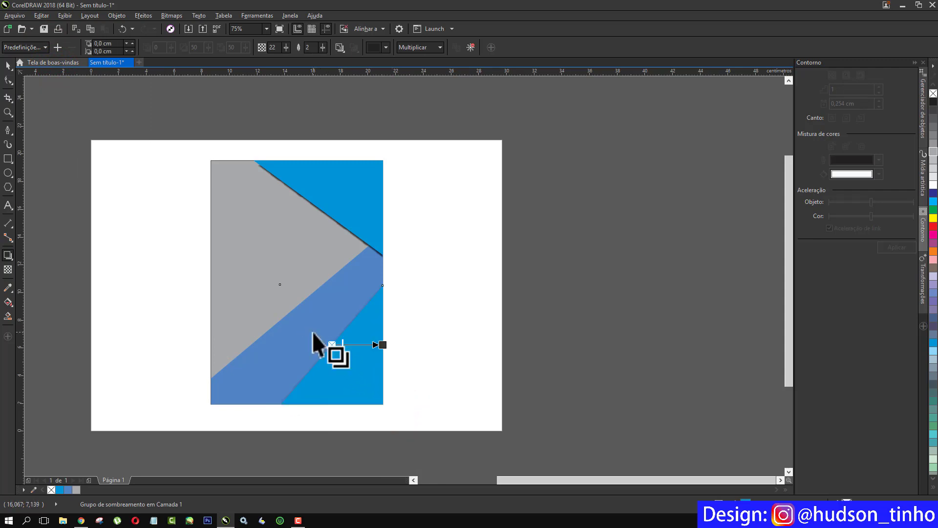
{"action": "left_click", "coordinate": [382, 340]}
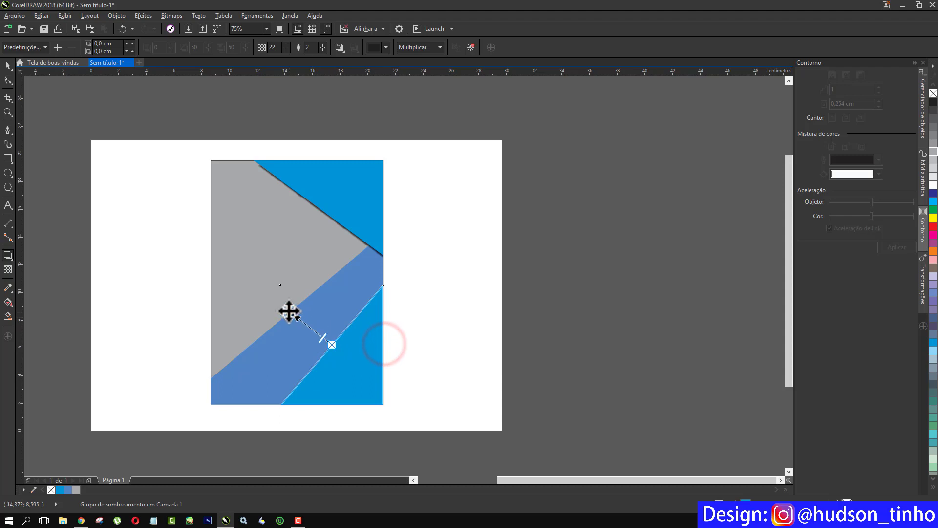
{"action": "left_click_drag", "start_coordinate": [384, 345], "coordinate": [255, 300]}
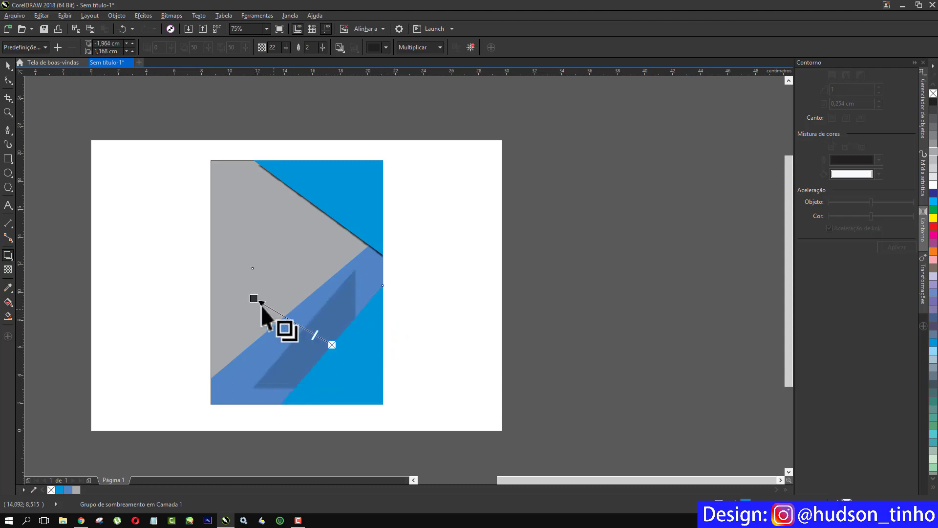
{"action": "left_click_drag", "start_coordinate": [253, 298], "coordinate": [279, 309]}
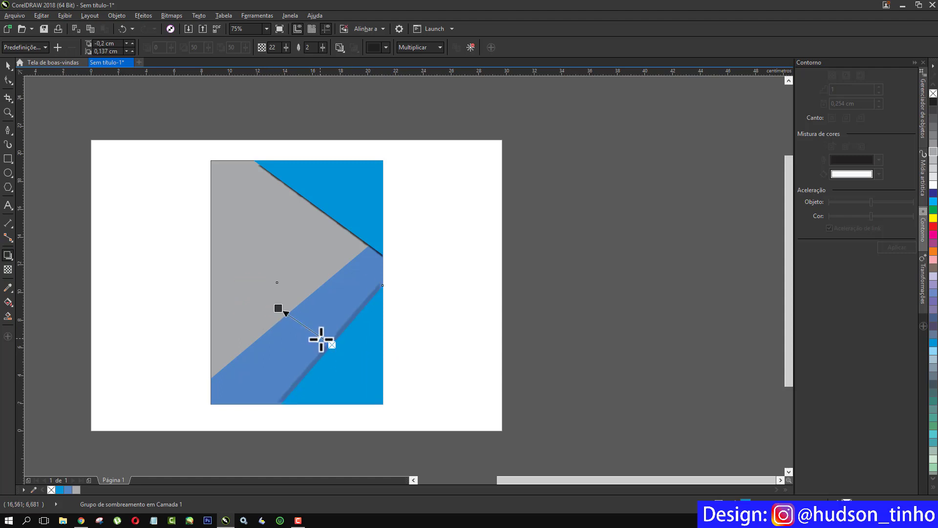
{"action": "left_click_drag", "start_coordinate": [321, 339], "coordinate": [285, 310]}
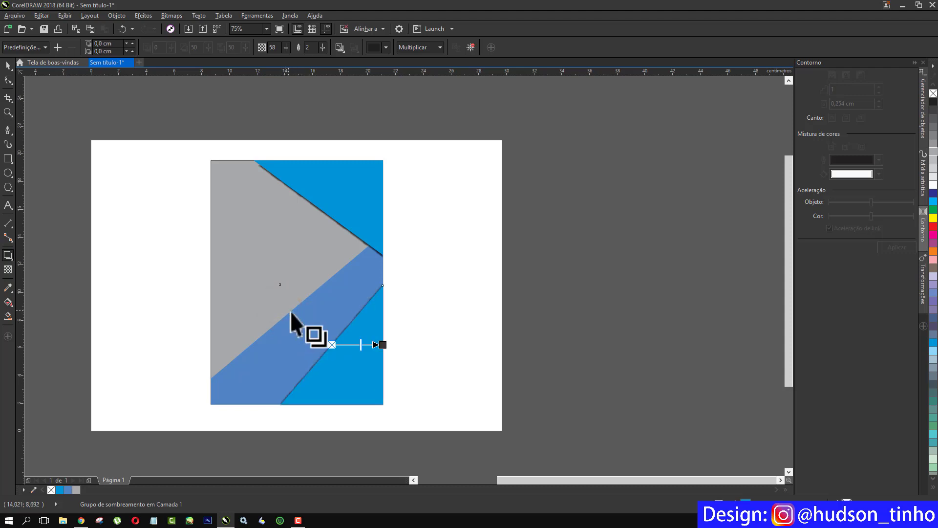
{"action": "left_click_drag", "start_coordinate": [381, 340], "coordinate": [275, 344]}
{"action": "left_click", "coordinate": [381, 343]}
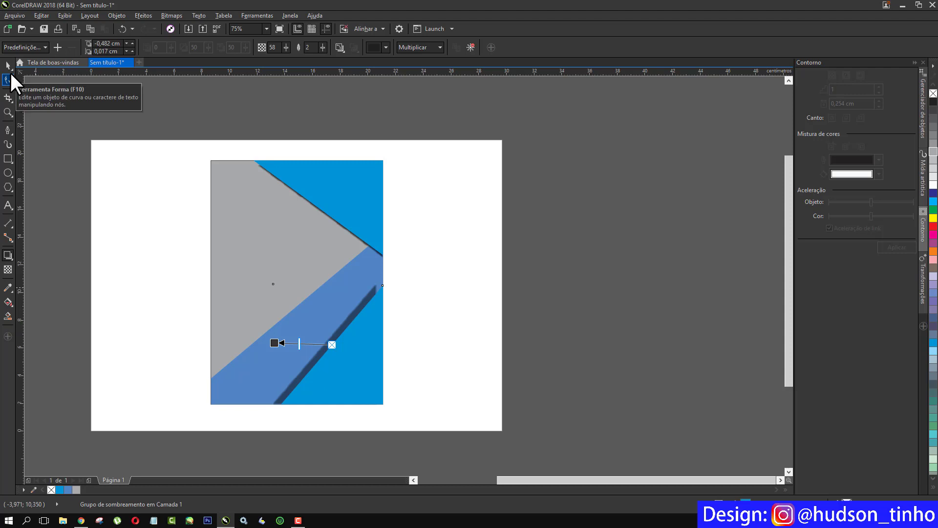
Step: Separate the drop shadow from the lower-right triangle and convert the detached shadow to curves
{"action": "left_click", "coordinate": [8, 65]}
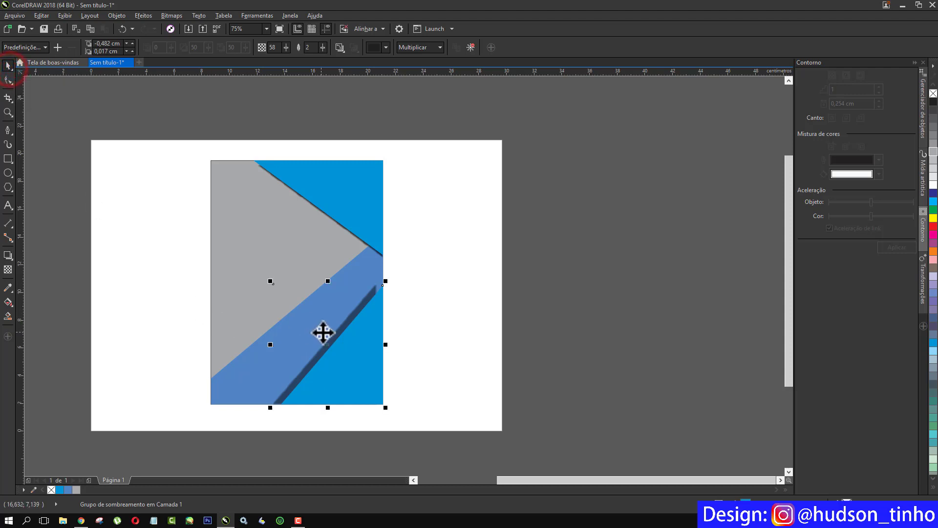
{"action": "right_click", "coordinate": [342, 325]}
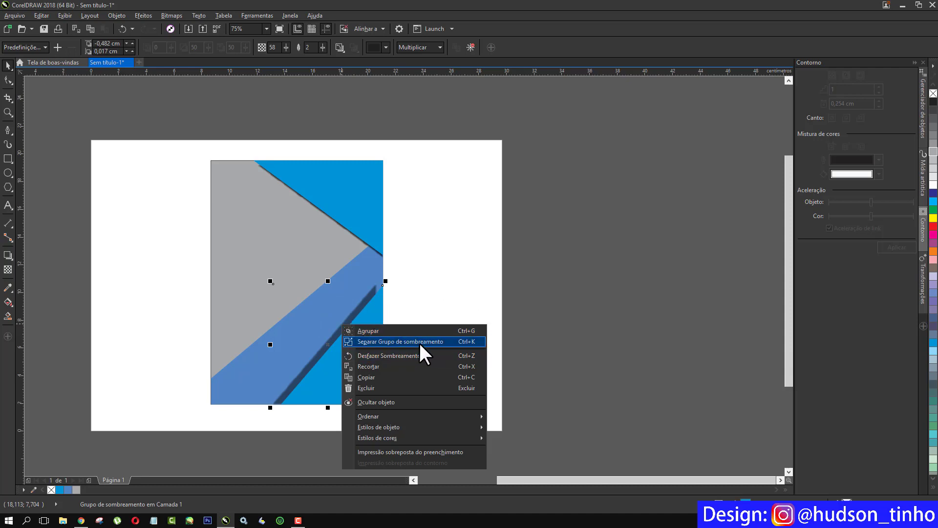
{"action": "left_click", "coordinate": [453, 342]}
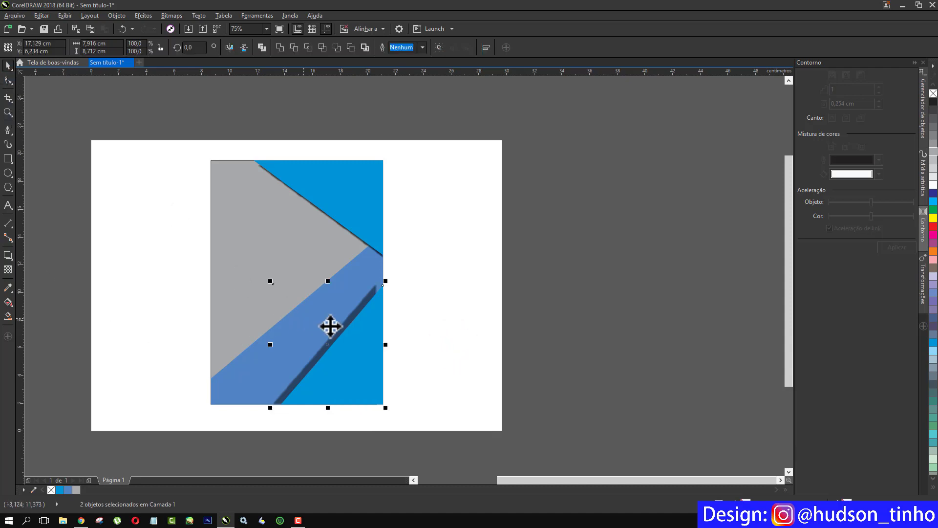
{"action": "left_click", "coordinate": [440, 318]}
{"action": "left_click", "coordinate": [364, 299]}
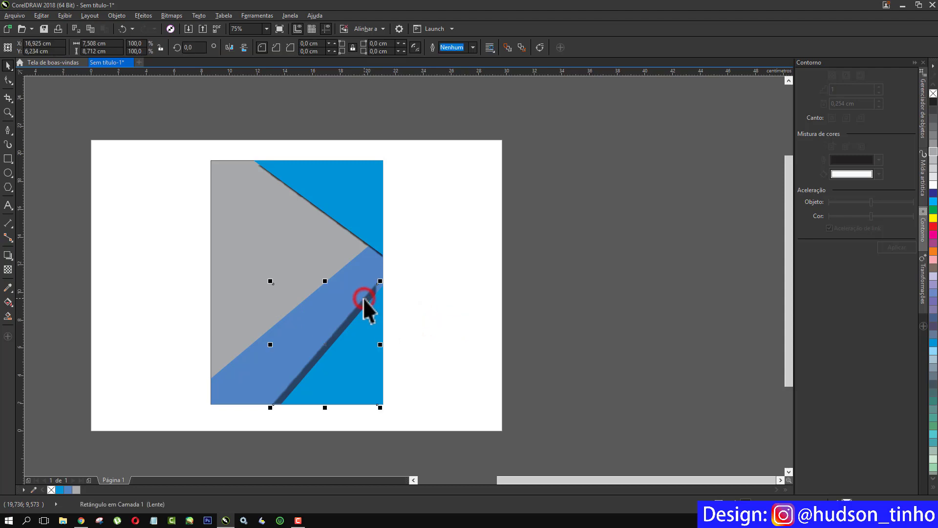
{"action": "left_click", "coordinate": [364, 299], "text": "alt"}
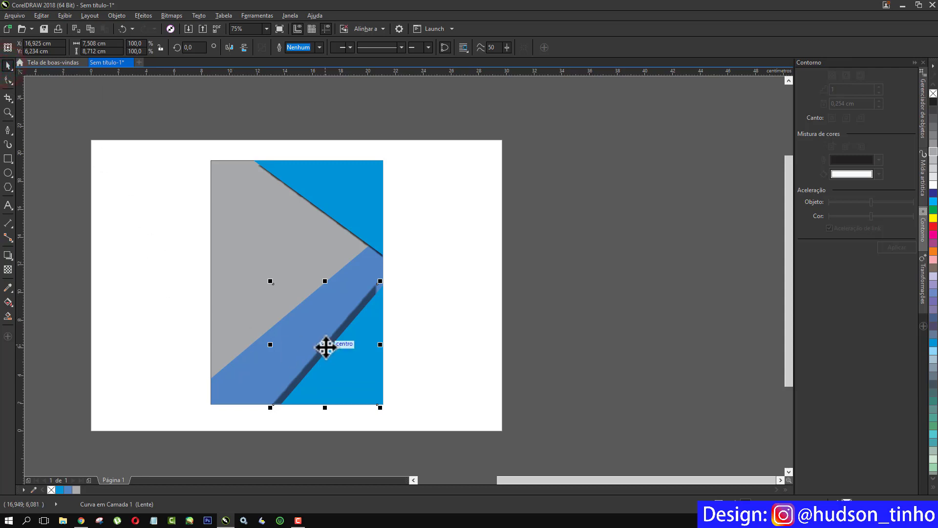
Step: Reposition the detached shadow along the lower-right triangle's diagonal edge, centred at about X 17.31 cm and Y 6.26 cm
{"action": "left_click_drag", "start_coordinate": [325, 344], "coordinate": [329, 345]}
{"action": "scroll", "coordinate": [329, 345], "scroll_direction": "up", "scroll_amount": 2}
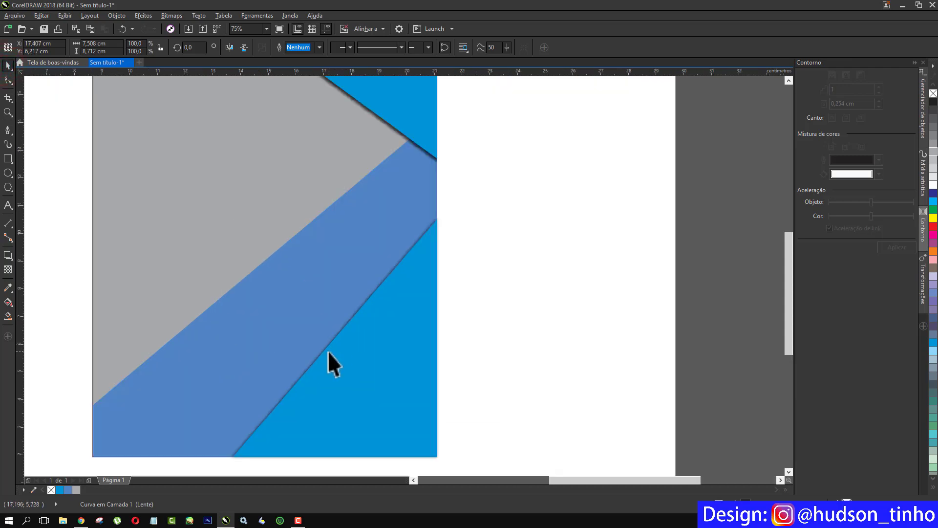
{"action": "scroll", "coordinate": [333, 335], "scroll_direction": "up", "scroll_amount": 2}
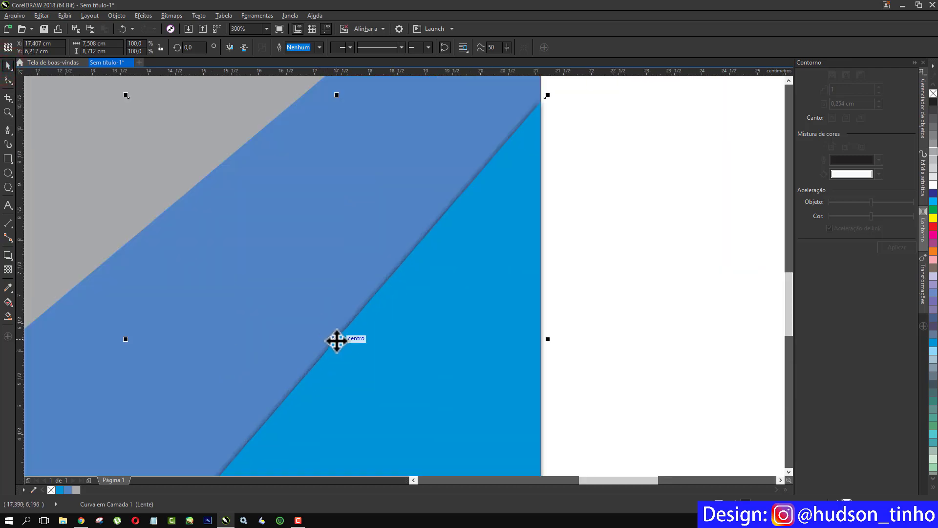
{"action": "left_click_drag", "start_coordinate": [335, 339], "coordinate": [332, 337]}
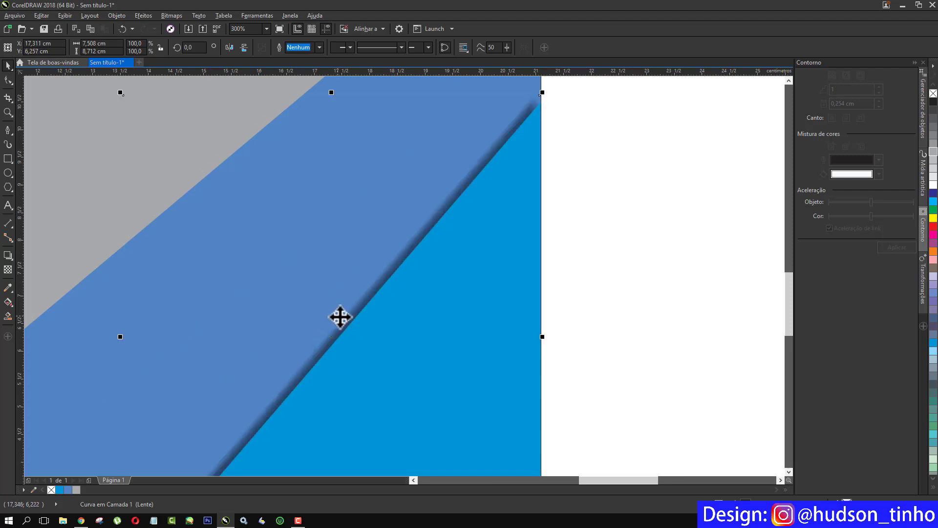
{"action": "scroll", "coordinate": [341, 317], "scroll_direction": "down", "scroll_amount": 2}
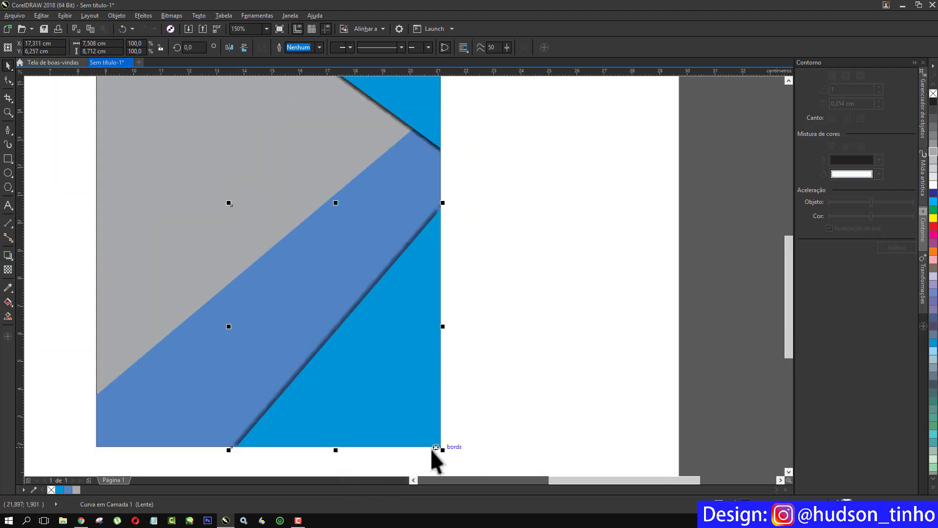
Step: Check the edge nodes of the lower-right triangle's detached shadow against the layout's right and bottom edges
{"action": "left_click", "coordinate": [7, 81]}
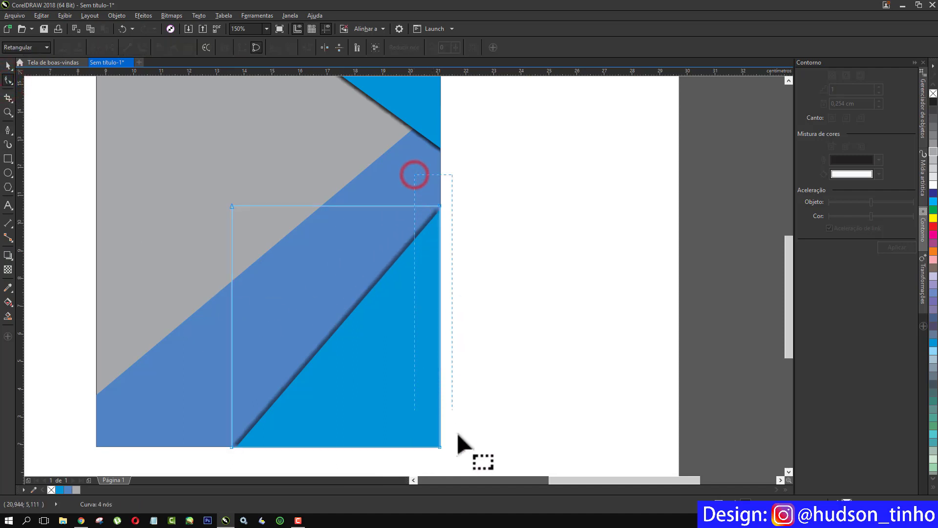
{"action": "scroll", "coordinate": [461, 452], "scroll_direction": "down", "scroll_amount": 1}
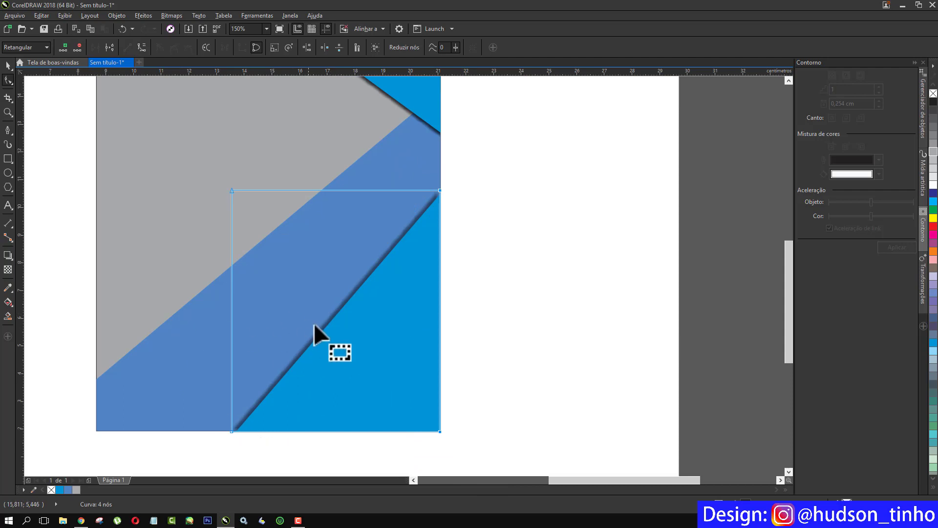
{"action": "left_click", "coordinate": [8, 65]}
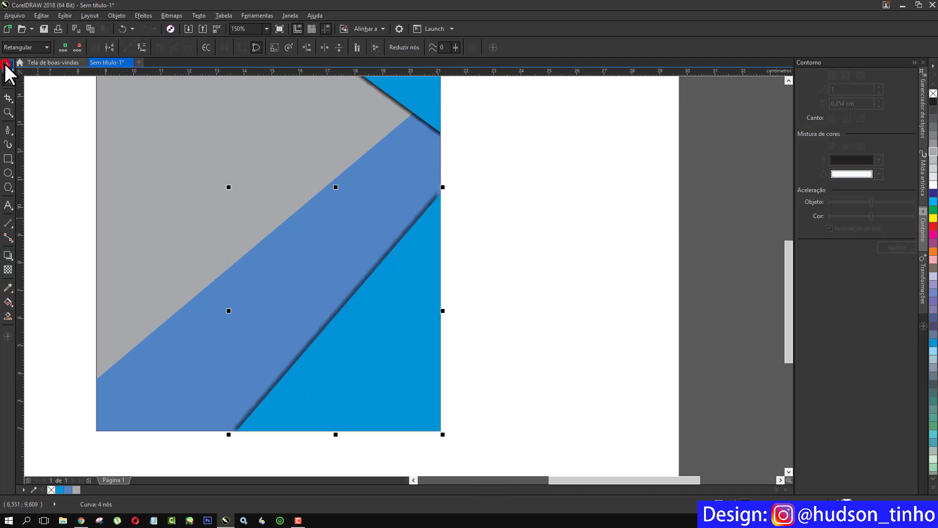
{"action": "left_click", "coordinate": [586, 235]}
{"action": "scroll", "coordinate": [586, 234], "scroll_direction": "down", "scroll_amount": 4}
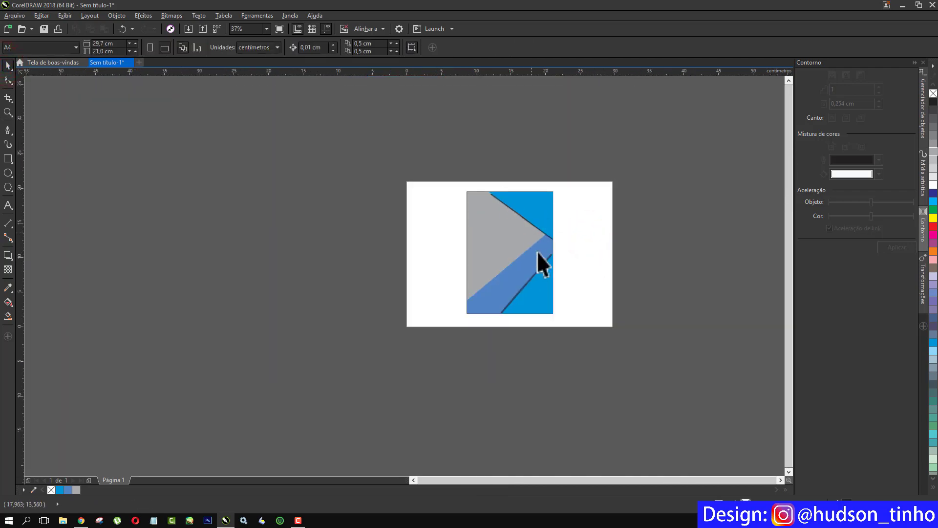
Step: Apply a drop shadow to the medium-blue diagonal band using the preset "Plano acima a direita"
{"action": "scroll", "coordinate": [537, 251], "scroll_direction": "up", "scroll_amount": 2}
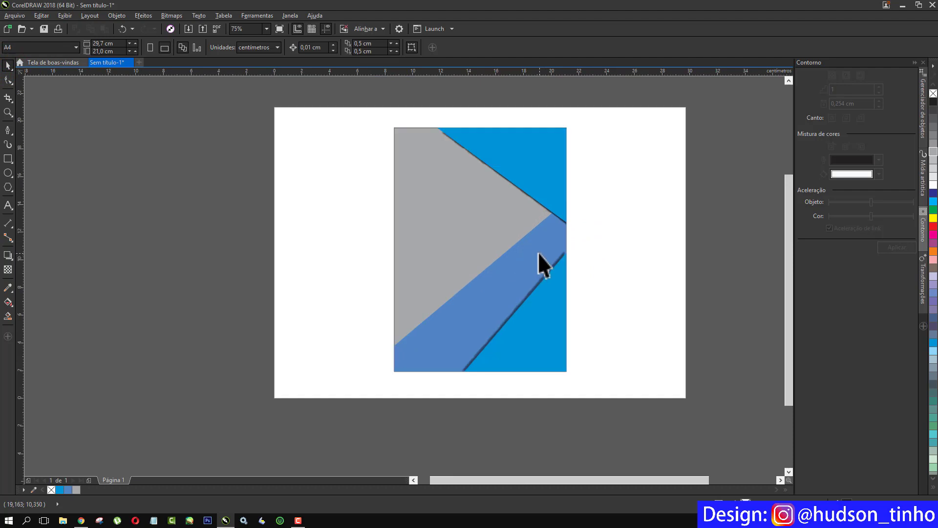
{"action": "scroll", "coordinate": [497, 277], "scroll_direction": "up", "scroll_amount": 2}
{"action": "left_click", "coordinate": [496, 278]}
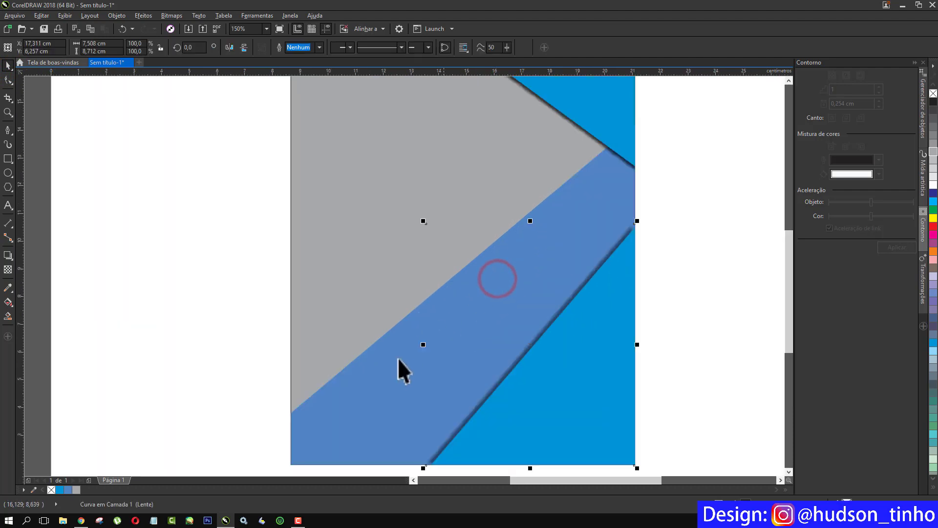
{"action": "left_click", "coordinate": [356, 383]}
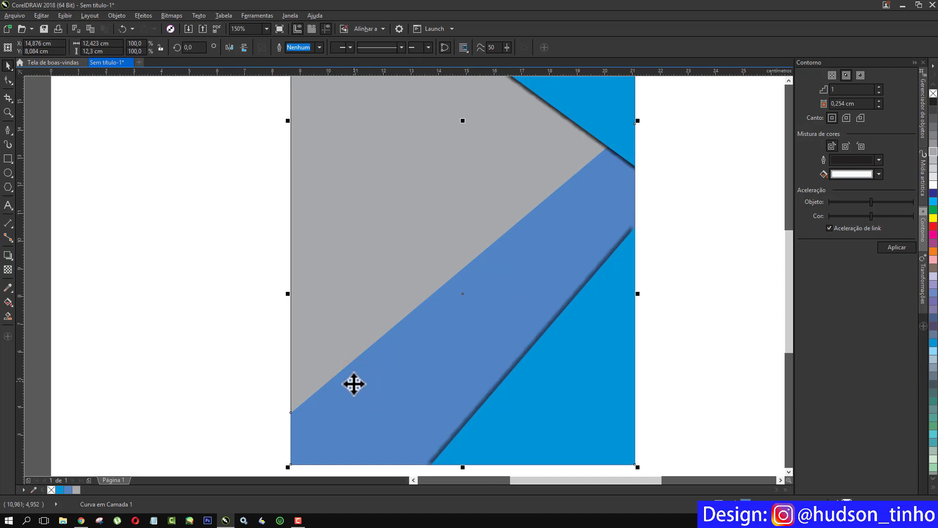
{"action": "scroll", "coordinate": [353, 384], "scroll_direction": "down", "scroll_amount": 2}
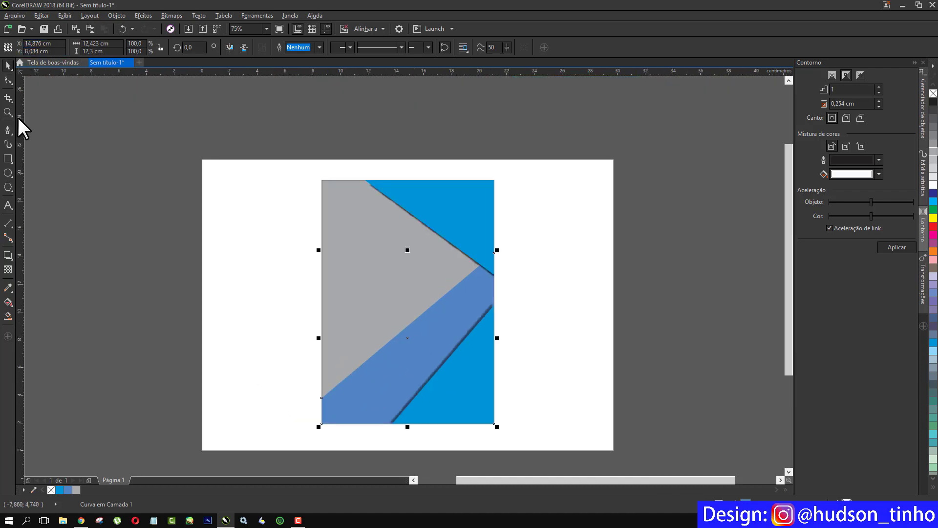
{"action": "left_click", "coordinate": [7, 255]}
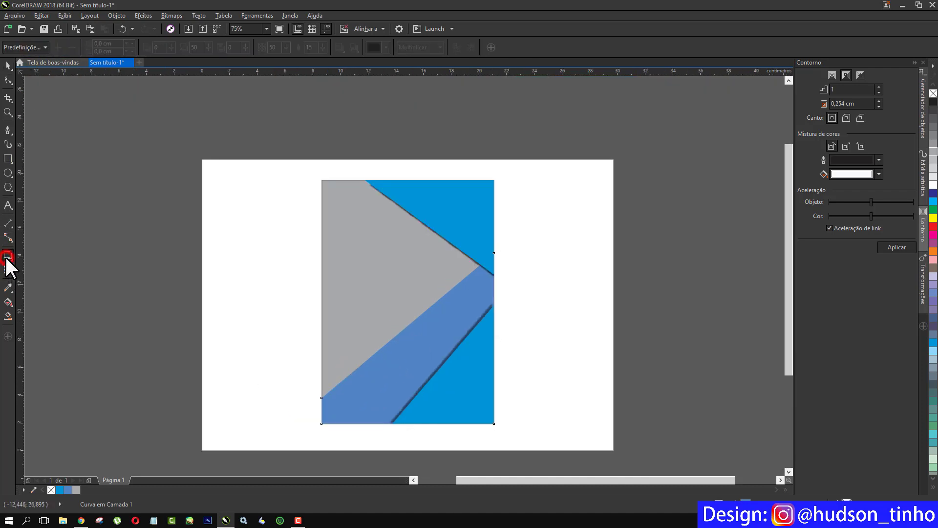
{"action": "left_click", "coordinate": [37, 47]}
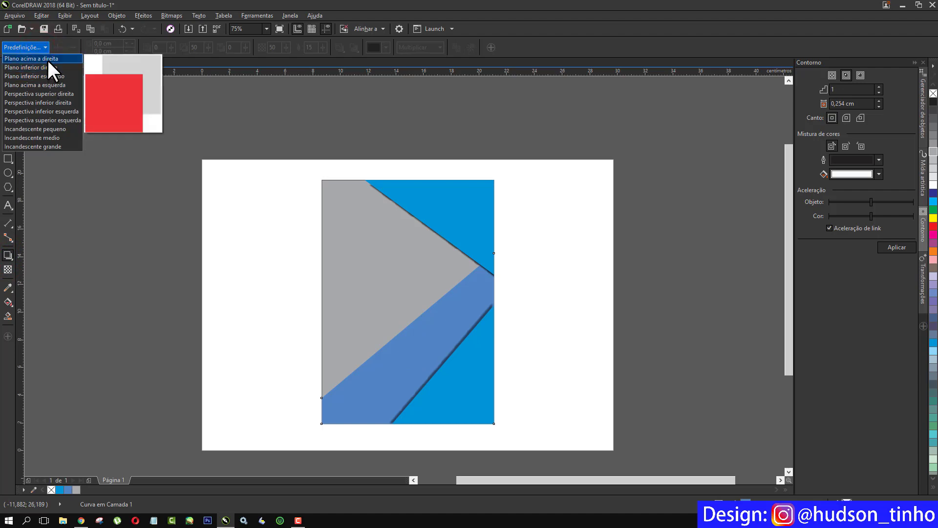
{"action": "left_click", "coordinate": [48, 59]}
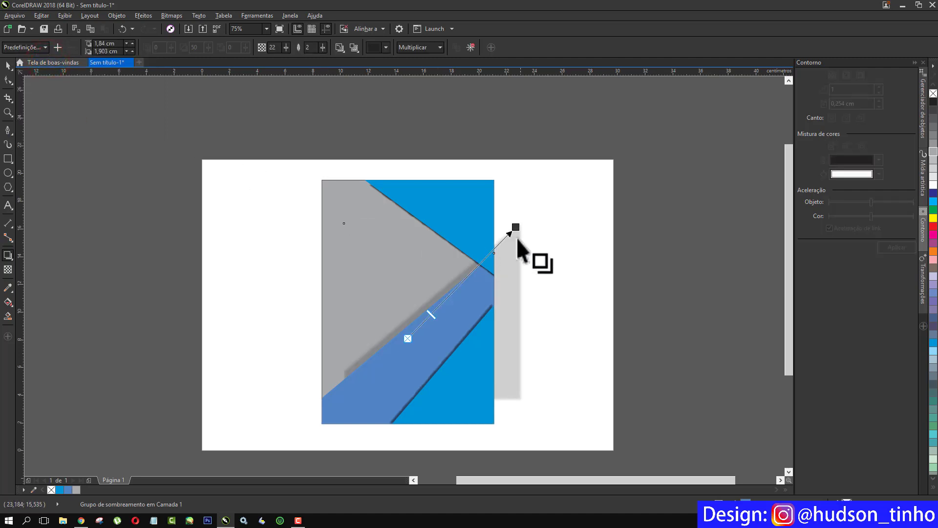
Step: Raise the band's shadow opacity to 83 and redirect it from the band's left side at angle 2, darkening the diagonal edge
{"action": "left_click_drag", "start_coordinate": [434, 313], "coordinate": [497, 249]}
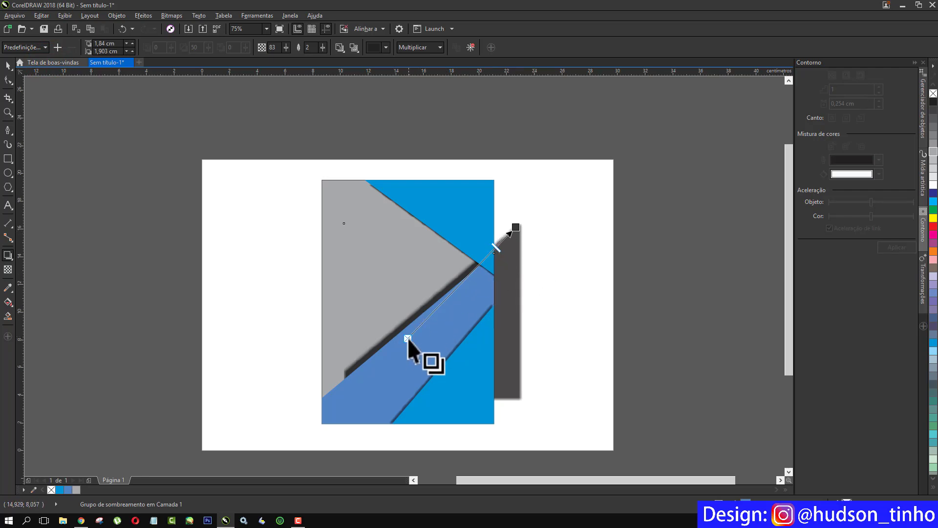
{"action": "left_click_drag", "start_coordinate": [407, 338], "coordinate": [358, 378]}
{"action": "left_click_drag", "start_coordinate": [431, 228], "coordinate": [492, 334]}
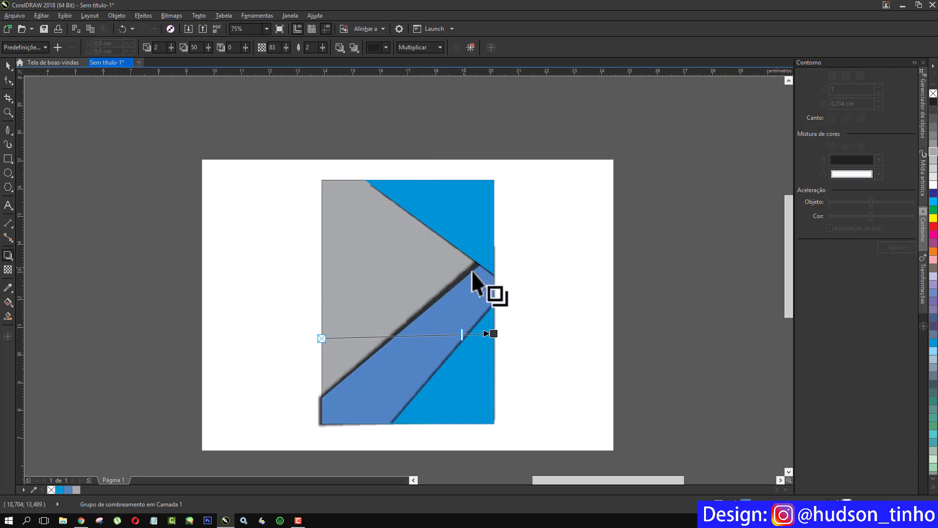
{"action": "scroll", "coordinate": [477, 279], "scroll_direction": "up", "scroll_amount": 2}
{"action": "left_click", "coordinate": [8, 67]}
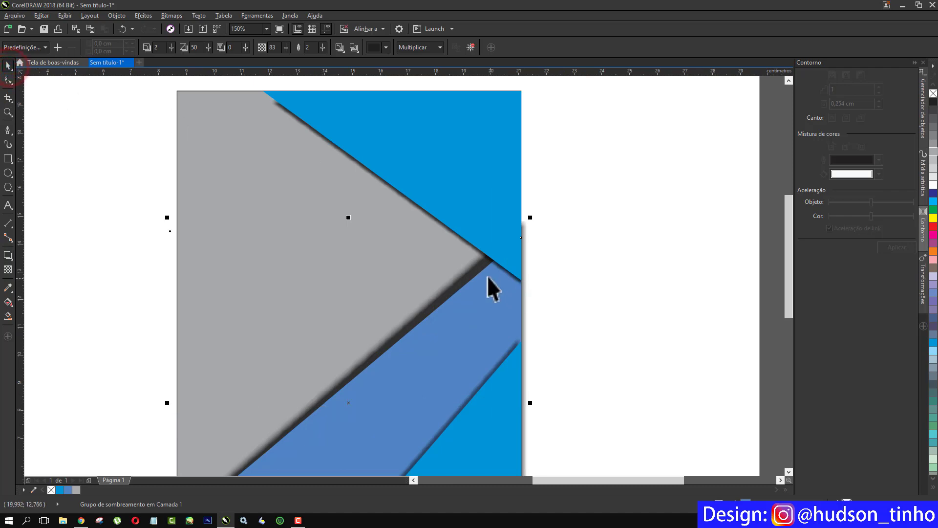
{"action": "right_click", "coordinate": [476, 266]}
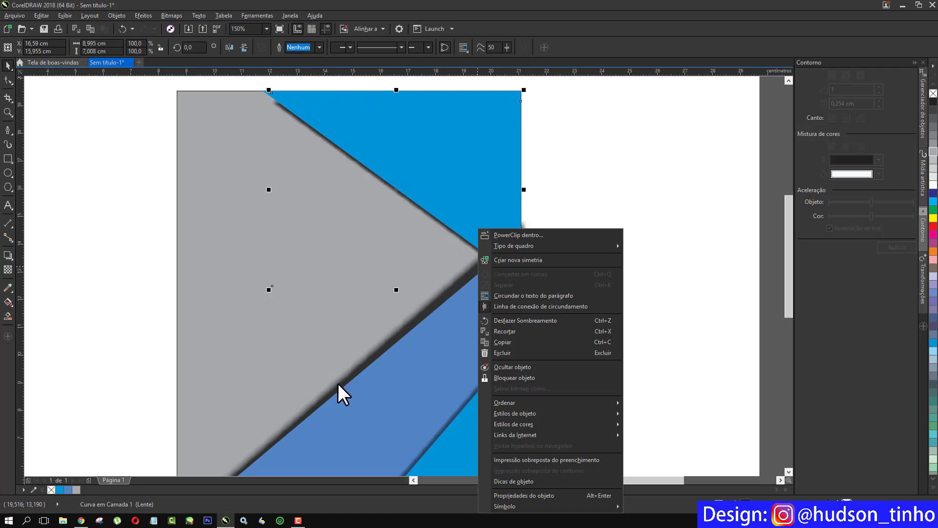
{"action": "left_click", "coordinate": [122, 232]}
{"action": "left_click", "coordinate": [110, 264]}
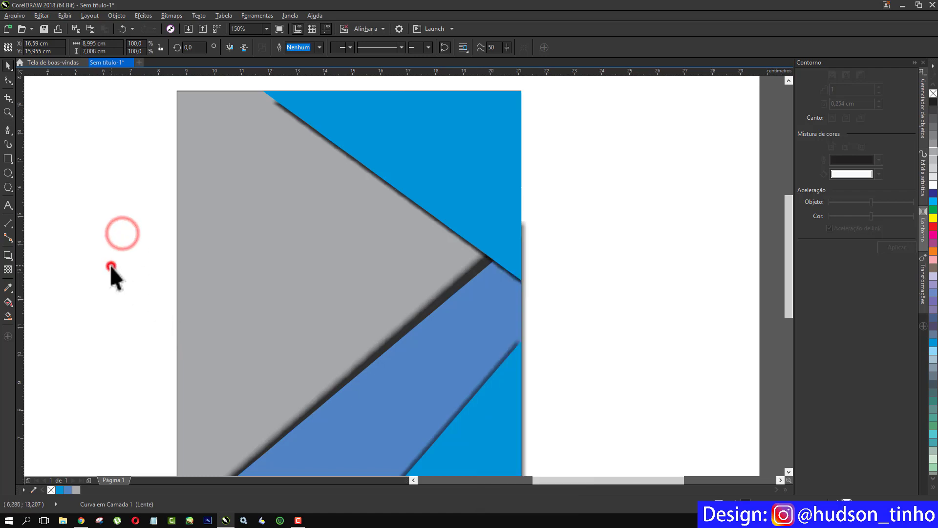
{"action": "scroll", "coordinate": [510, 238], "scroll_direction": "down", "scroll_amount": 2}
{"action": "scroll", "coordinate": [422, 318], "scroll_direction": "up", "scroll_amount": 2}
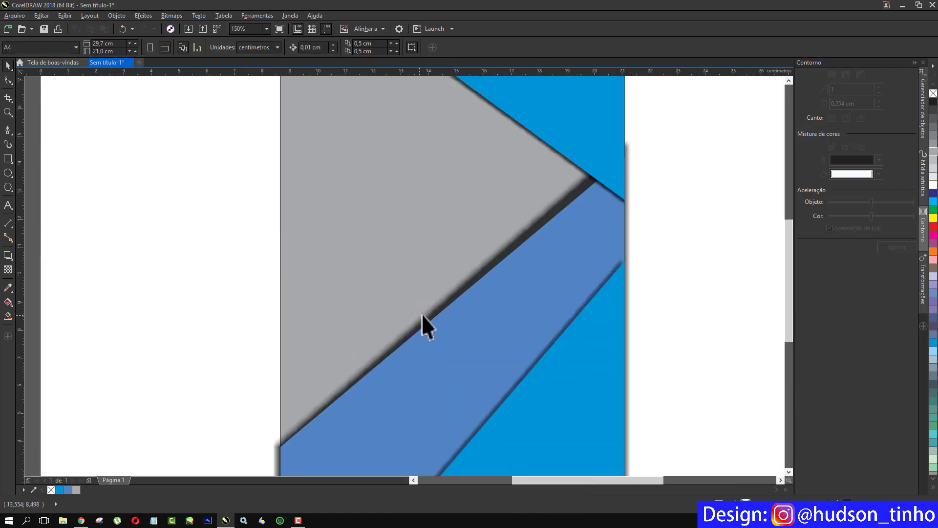
{"action": "scroll", "coordinate": [436, 309], "scroll_direction": "up", "scroll_amount": 2}
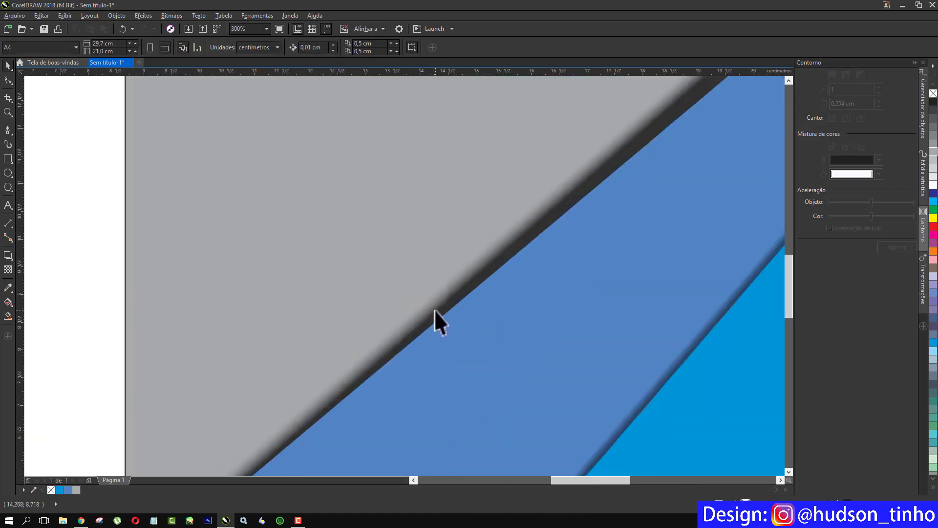
{"action": "right_click", "coordinate": [435, 311]}
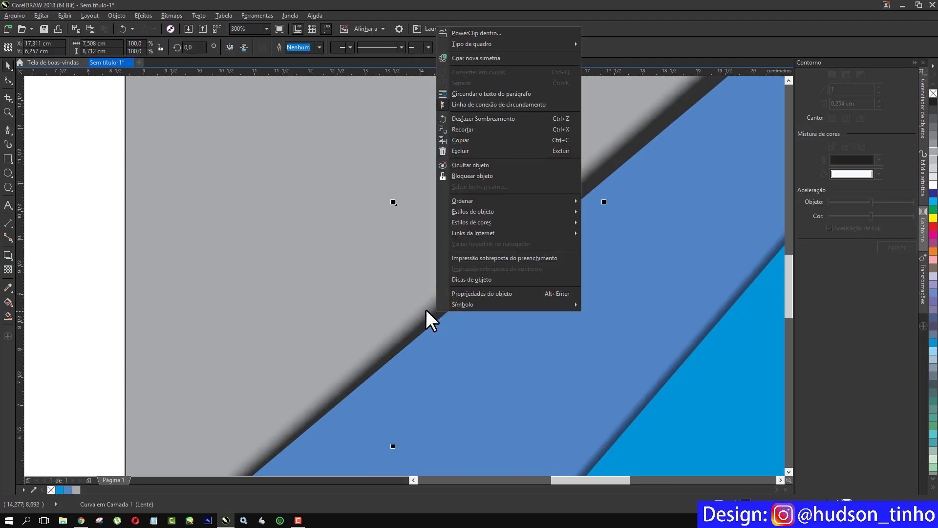
{"action": "scroll", "coordinate": [489, 317], "scroll_direction": "down", "scroll_amount": 2}
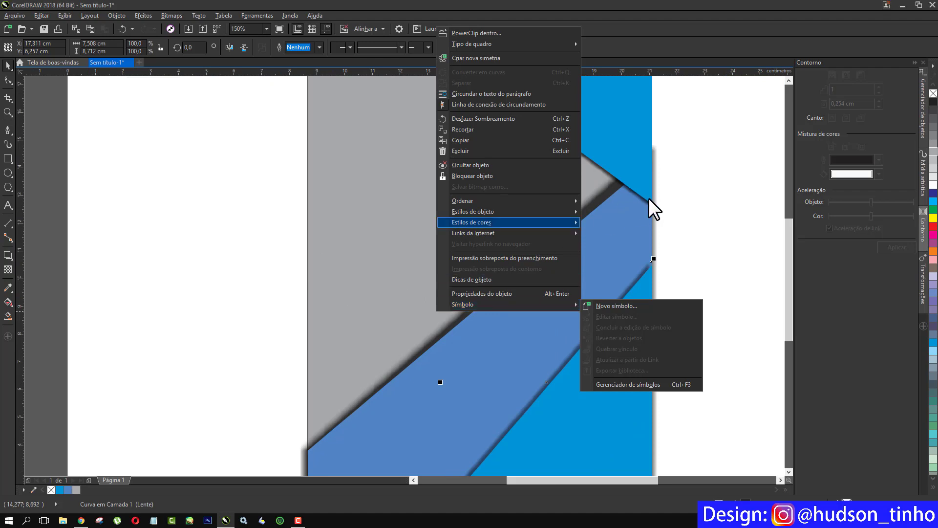
{"action": "left_click", "coordinate": [203, 268]}
Step: Separate the drop shadow group from the medium-blue diagonal band
{"action": "scroll", "coordinate": [348, 280], "scroll_direction": "down", "scroll_amount": 2}
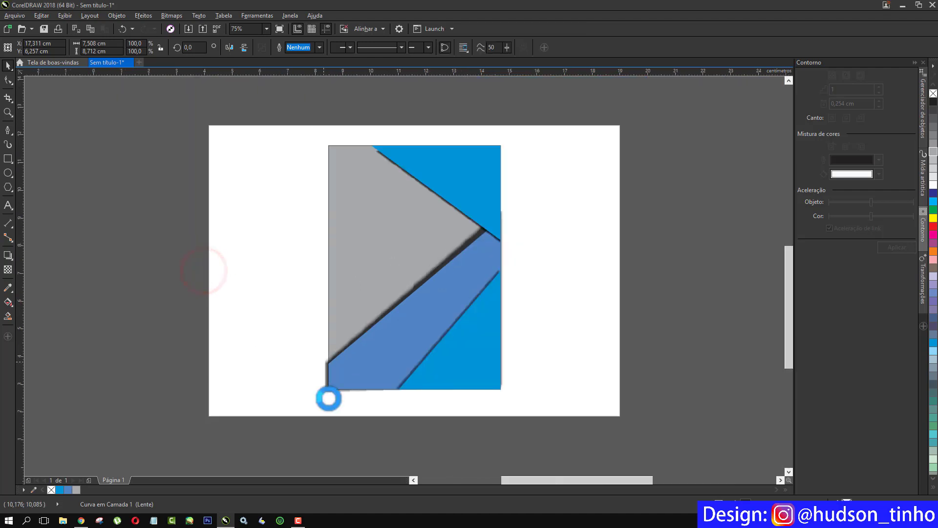
{"action": "scroll", "coordinate": [332, 383], "scroll_direction": "up", "scroll_amount": 4}
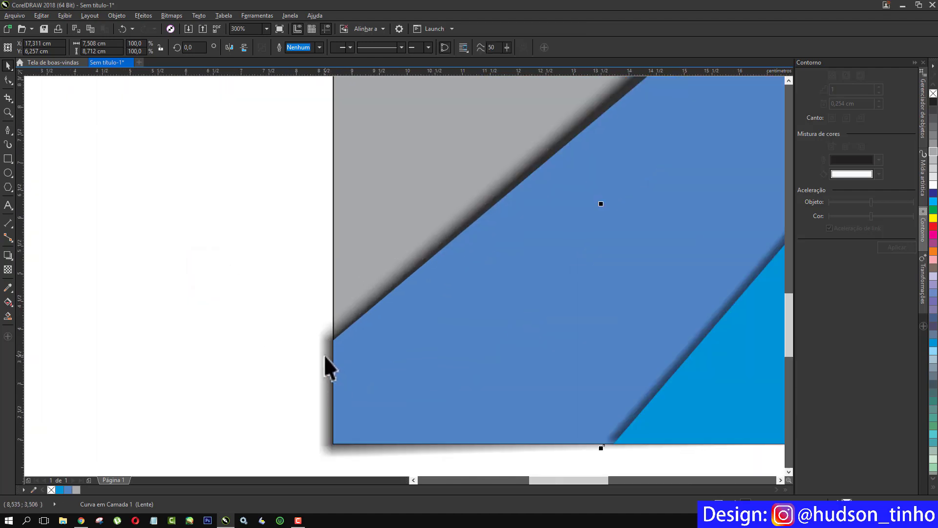
{"action": "right_click", "coordinate": [324, 355]}
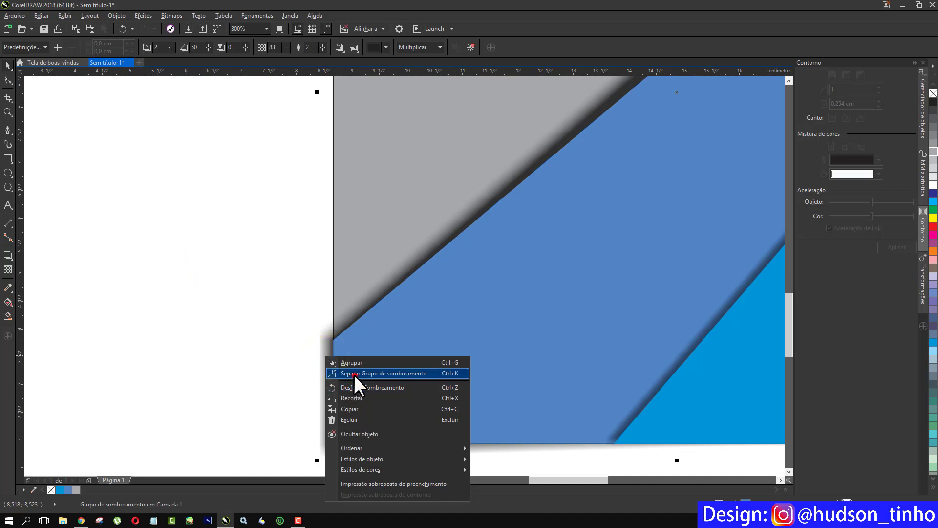
{"action": "left_click", "coordinate": [353, 374]}
Step: Edit the detached shadow's left-hand nodes together with the band's, pulling the shadow in to the layout's left edge and lower-left corner
{"action": "scroll", "coordinate": [291, 307], "scroll_direction": "down", "scroll_amount": 4}
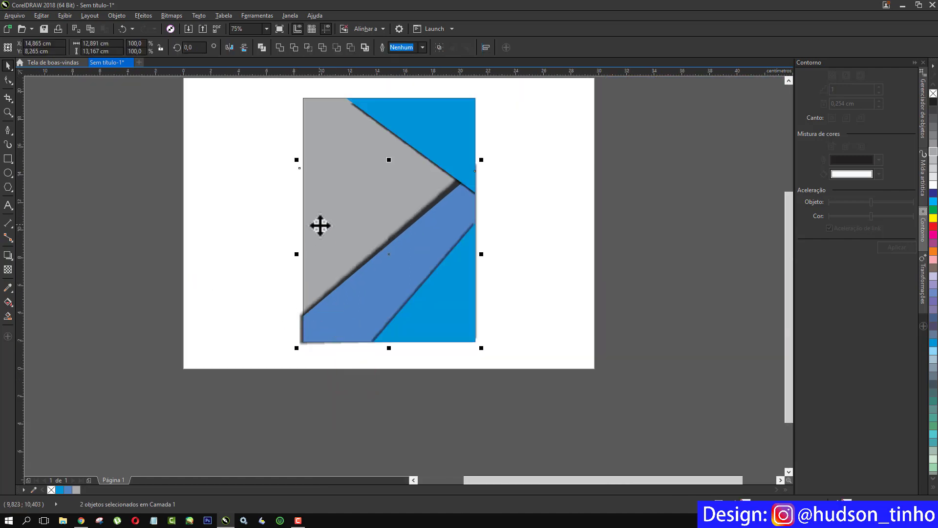
{"action": "left_click", "coordinate": [7, 80]}
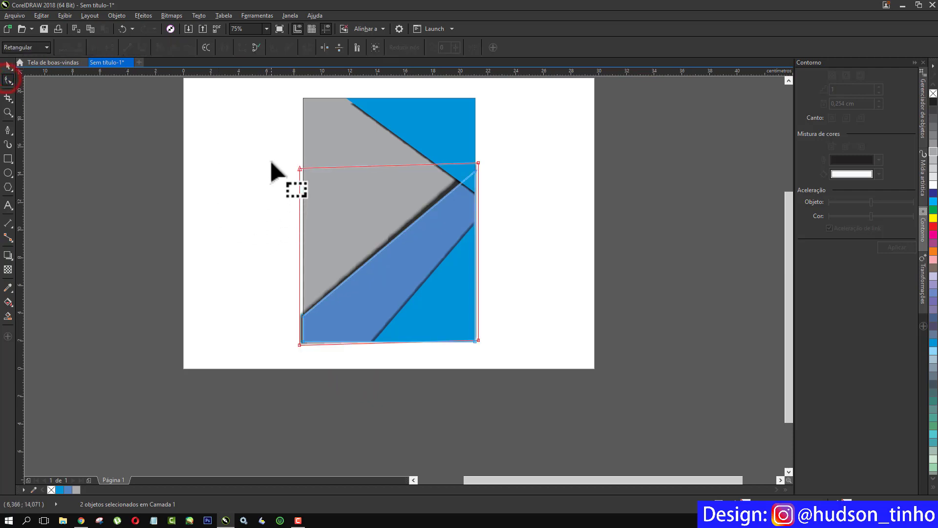
{"action": "left_click_drag", "start_coordinate": [274, 141], "coordinate": [317, 382]}
{"action": "left_click_drag", "start_coordinate": [300, 347], "coordinate": [304, 344]}
{"action": "scroll", "coordinate": [305, 342], "scroll_direction": "up", "scroll_amount": 1}
{"action": "left_click", "coordinate": [304, 337]}
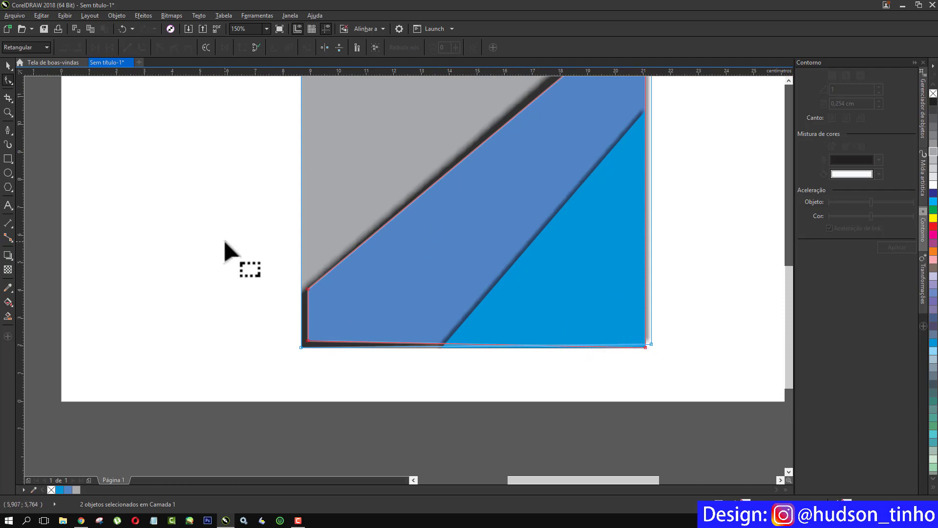
Step: Reshape the medium-blue band alone, moving its left-hand nodes out to the layout's left edge and lower-left corner
{"action": "left_click", "coordinate": [8, 65]}
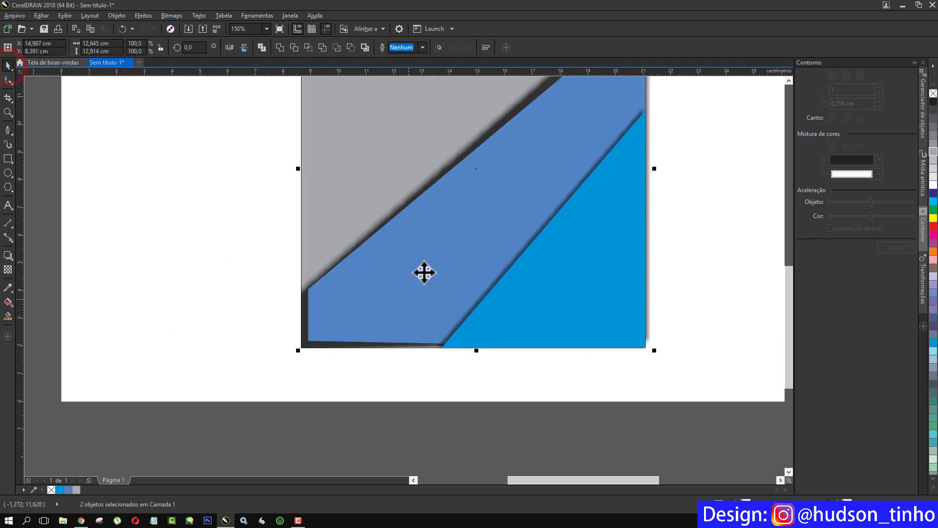
{"action": "left_click", "coordinate": [433, 256]}
{"action": "left_click", "coordinate": [341, 285]}
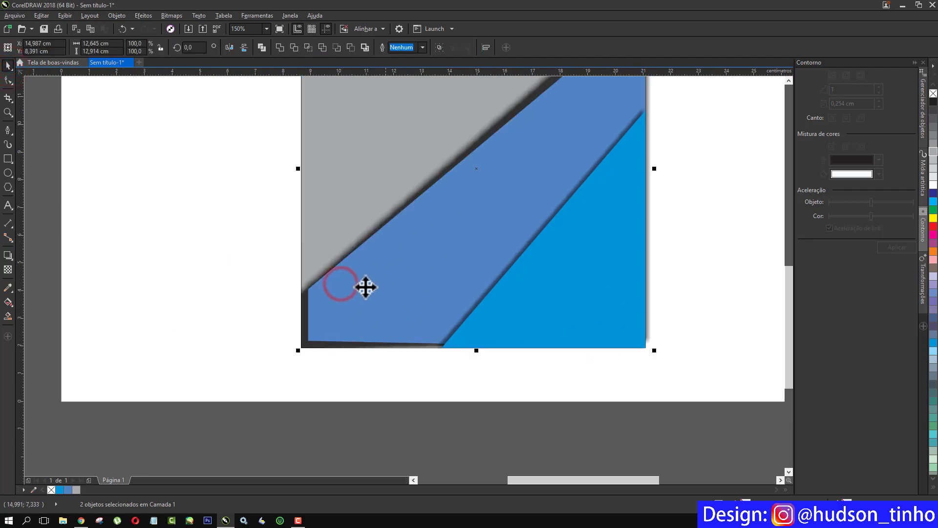
{"action": "scroll", "coordinate": [446, 230], "scroll_direction": "down", "scroll_amount": 1}
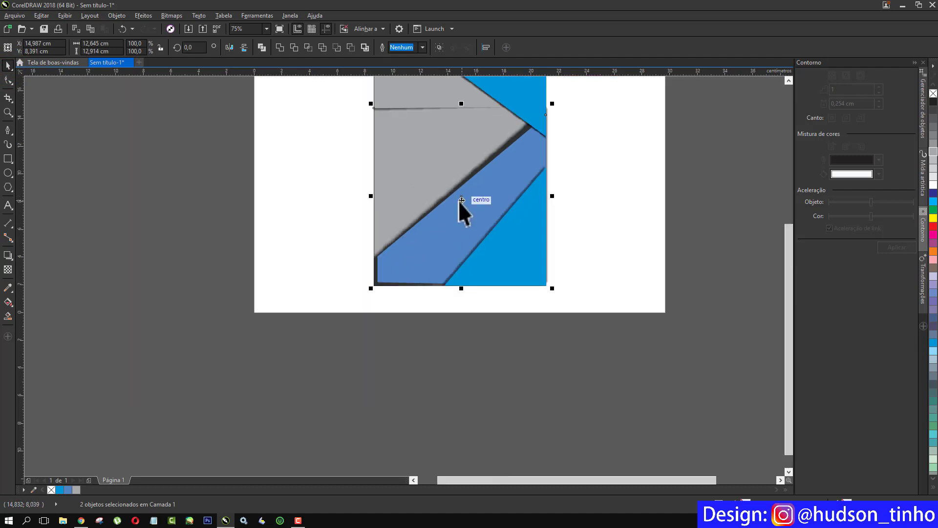
{"action": "scroll", "coordinate": [395, 252], "scroll_direction": "up", "scroll_amount": 1}
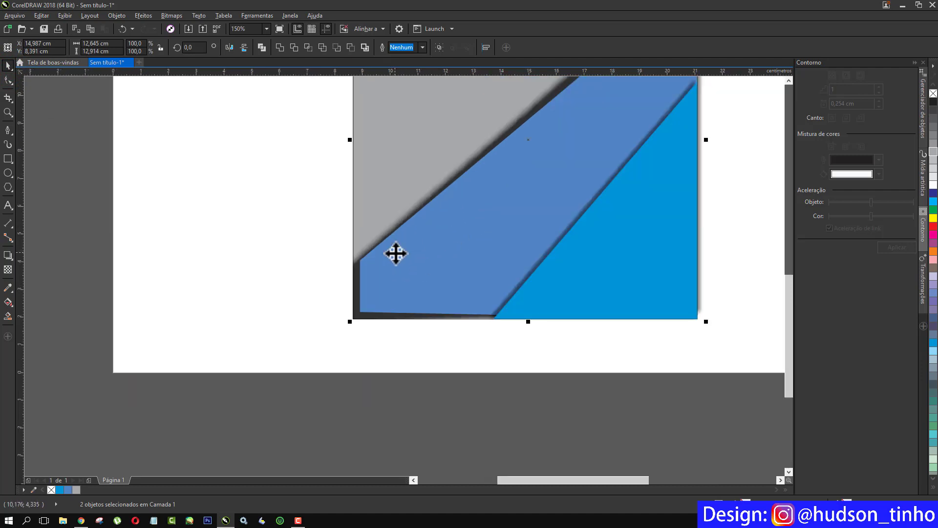
{"action": "left_click", "coordinate": [372, 276]}
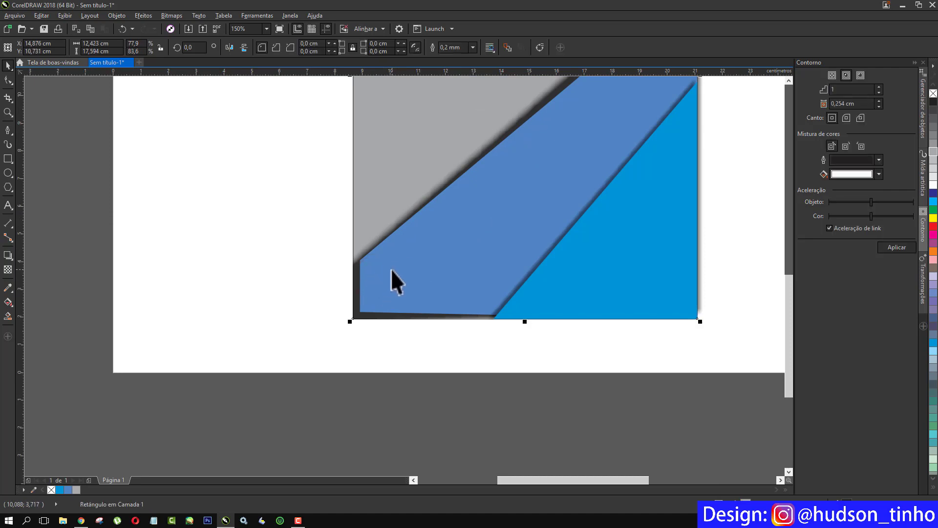
{"action": "left_click", "coordinate": [391, 271]}
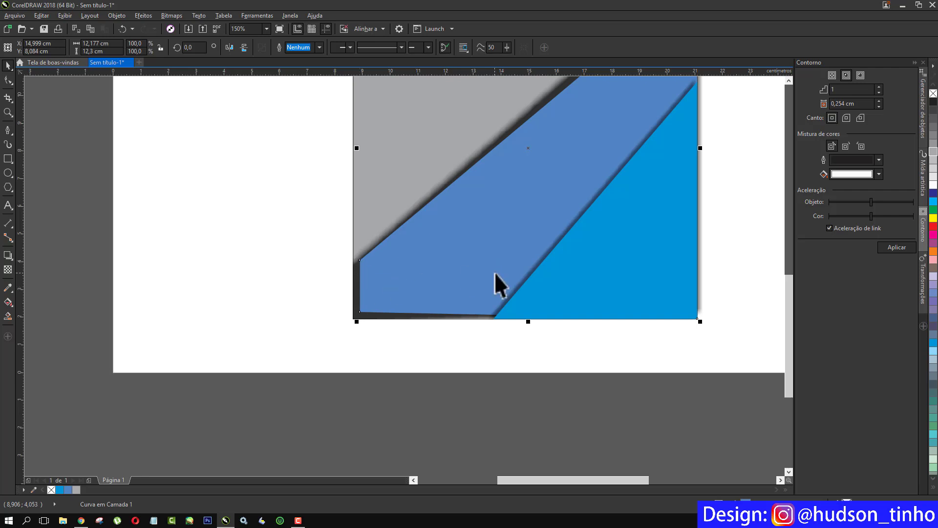
{"action": "left_click", "coordinate": [8, 80]}
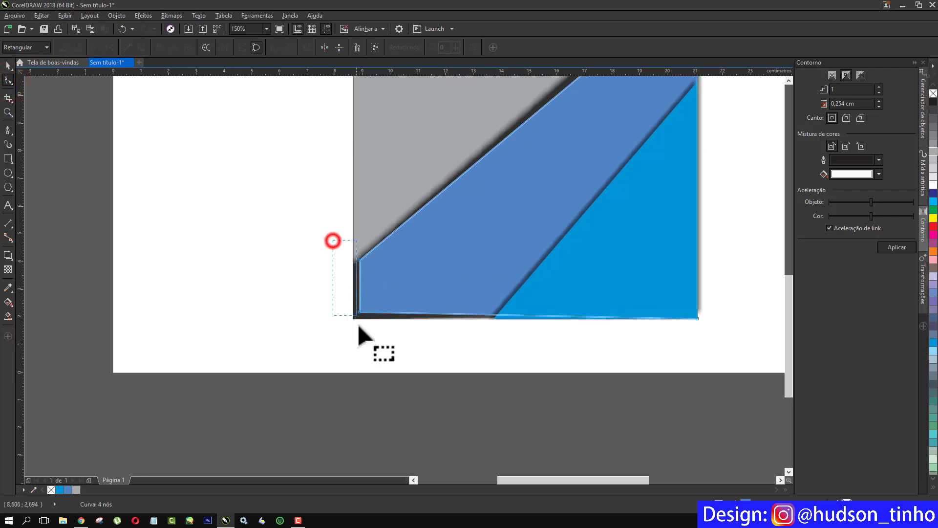
{"action": "mouse_move", "coordinate": [358, 326]}
{"action": "left_mouse_down"}
{"action": "mouse_move", "coordinate": [367, 351]}
{"action": "mouse_move", "coordinate": [352, 317]}
{"action": "left_mouse_up"}
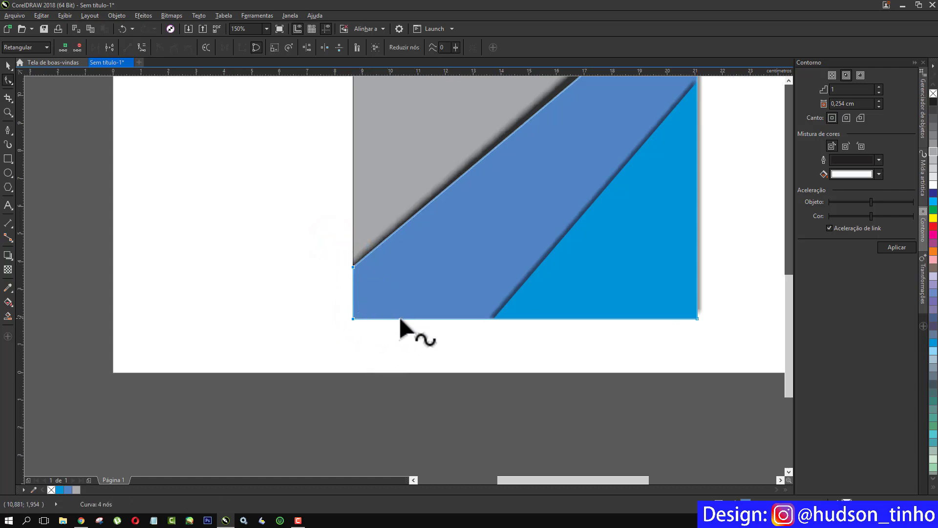
{"action": "scroll", "coordinate": [354, 250], "scroll_direction": "down", "scroll_amount": 4}
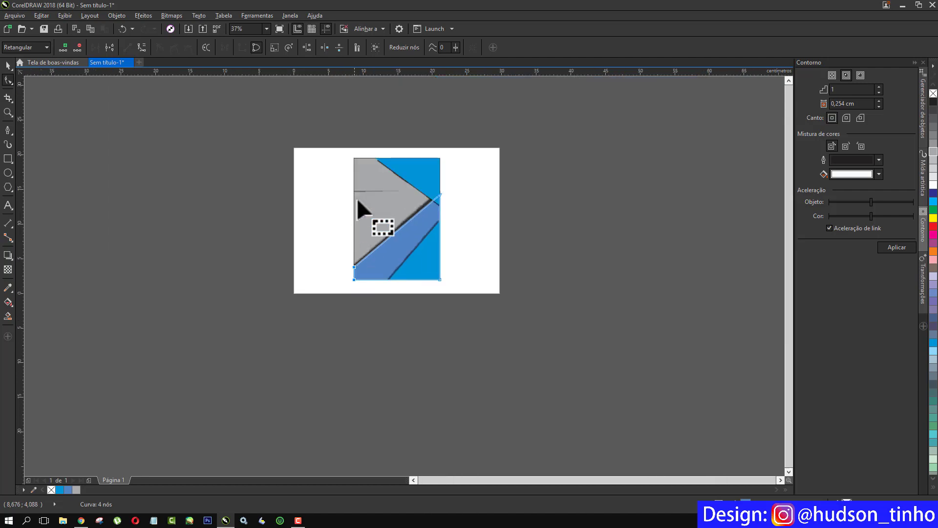
Step: Lower the detached shadow's top nodes to clear the stray line across the gray area, aligning its upper-left node with the layout's left edge
{"action": "scroll", "coordinate": [373, 181], "scroll_direction": "up", "scroll_amount": 2}
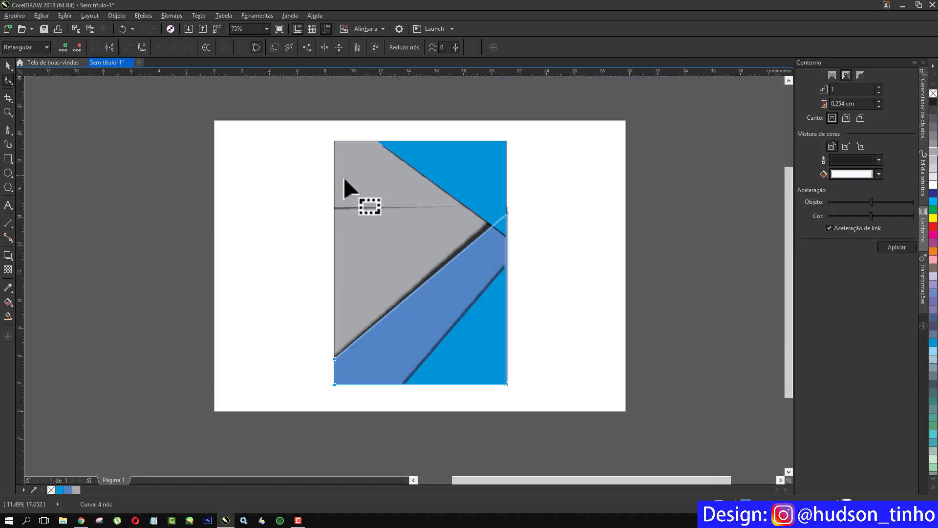
{"action": "left_click", "coordinate": [9, 67]}
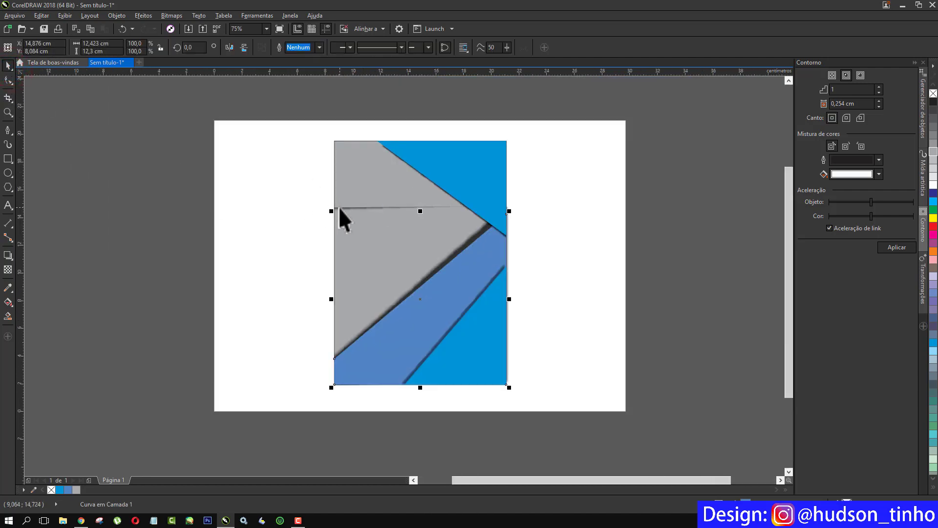
{"action": "scroll", "coordinate": [336, 205], "scroll_direction": "up", "scroll_amount": 2}
{"action": "left_click", "coordinate": [353, 213]}
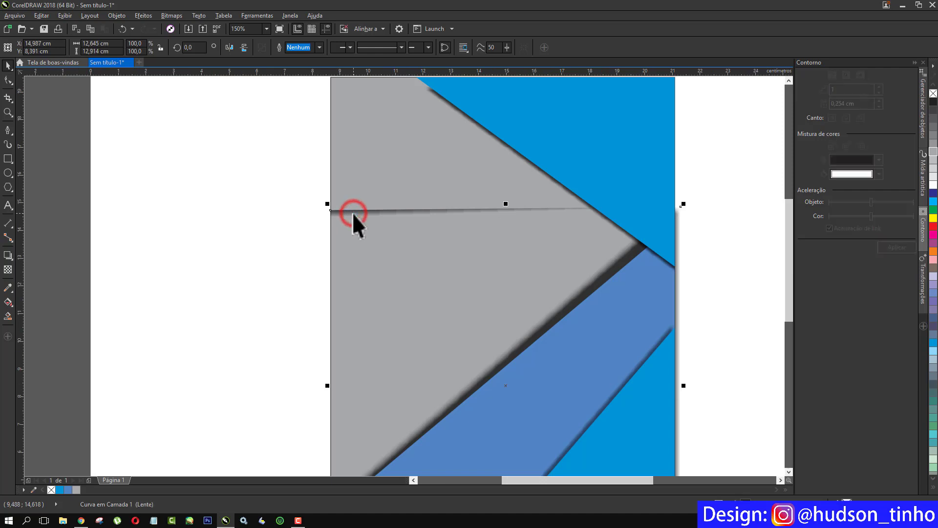
{"action": "left_click", "coordinate": [9, 81]}
{"action": "left_click_drag", "start_coordinate": [220, 148], "coordinate": [675, 234]}
{"action": "left_click", "coordinate": [291, 223]}
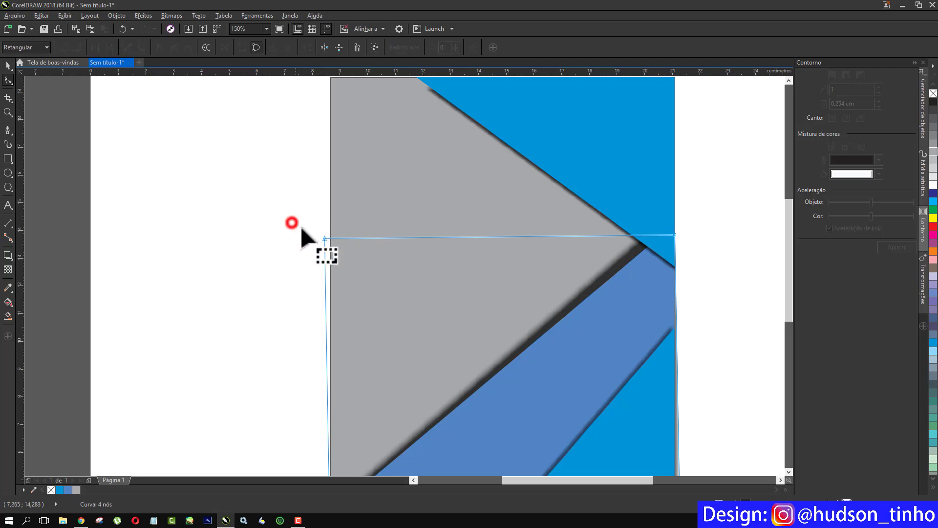
{"action": "left_click_drag", "start_coordinate": [324, 238], "coordinate": [331, 238]}
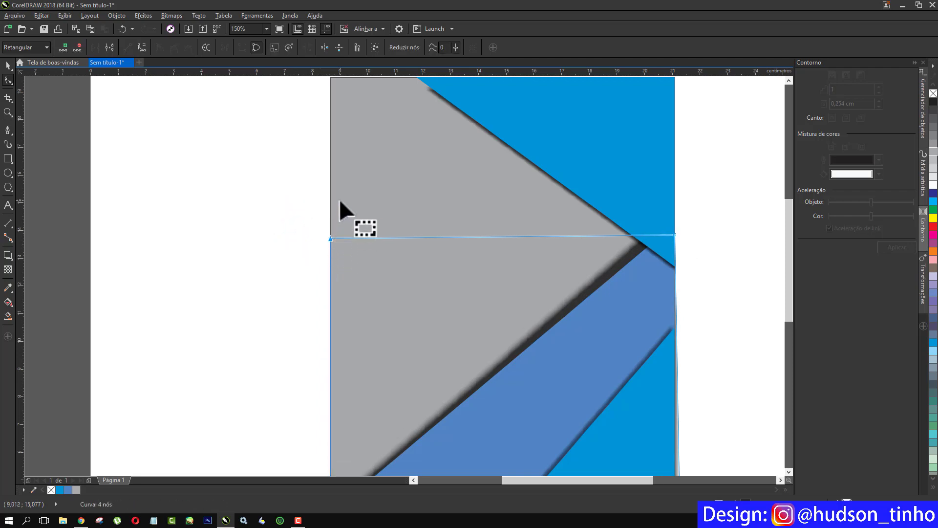
Step: Pull the detached shadow's lower-right node in to the layout's lower-right corner and deselect the shadow
{"action": "scroll", "coordinate": [339, 200], "scroll_direction": "down", "scroll_amount": 2}
{"action": "scroll", "coordinate": [501, 332], "scroll_direction": "up", "scroll_amount": 2}
{"action": "scroll", "coordinate": [509, 362], "scroll_direction": "down", "scroll_amount": 4}
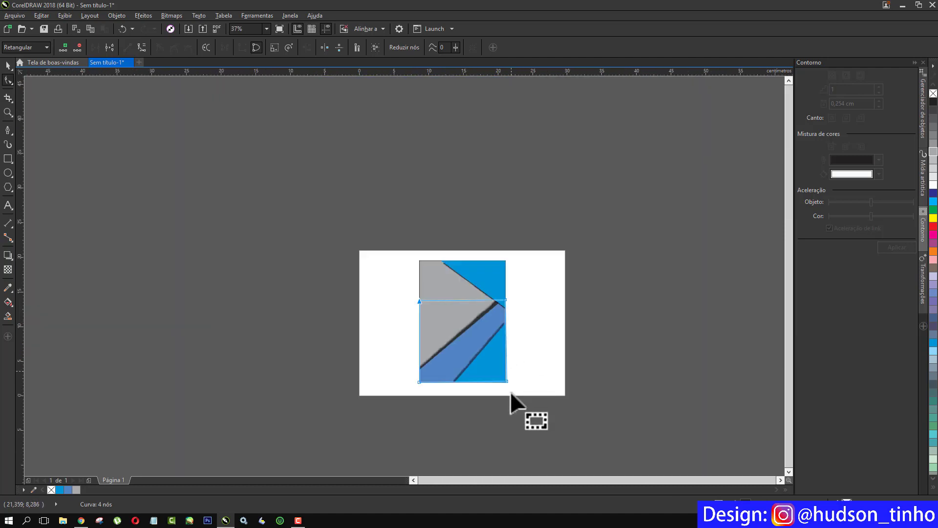
{"action": "scroll", "coordinate": [510, 392], "scroll_direction": "up", "scroll_amount": 4}
{"action": "left_click_drag", "start_coordinate": [500, 359], "coordinate": [492, 358]}
{"action": "scroll", "coordinate": [489, 357], "scroll_direction": "down", "scroll_amount": 4}
{"action": "scroll", "coordinate": [462, 266], "scroll_direction": "up", "scroll_amount": 2}
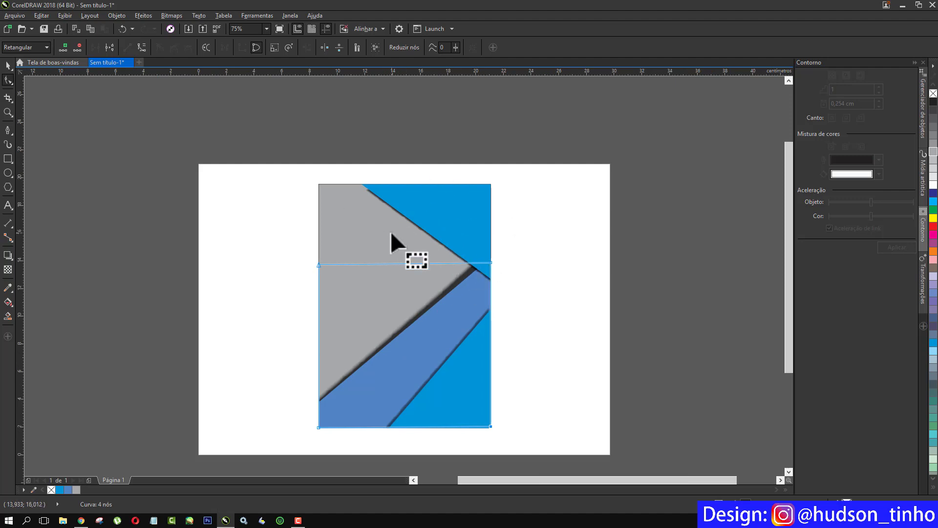
{"action": "left_click", "coordinate": [8, 65]}
{"action": "left_click", "coordinate": [153, 203]}
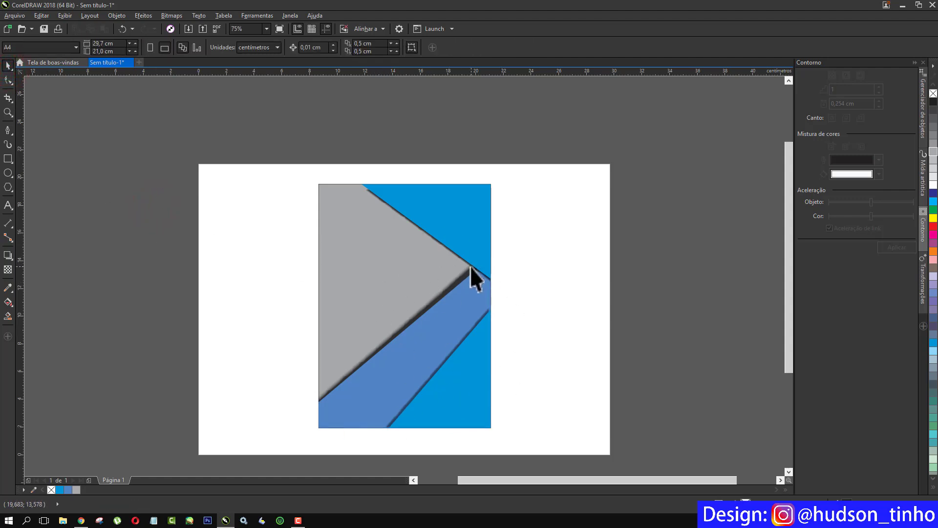
Step: Import m8124_3.jpg and place the printer photo beside the page's upper-left corner at about 9.9 cm square
{"action": "right_click", "coordinate": [125, 180]}
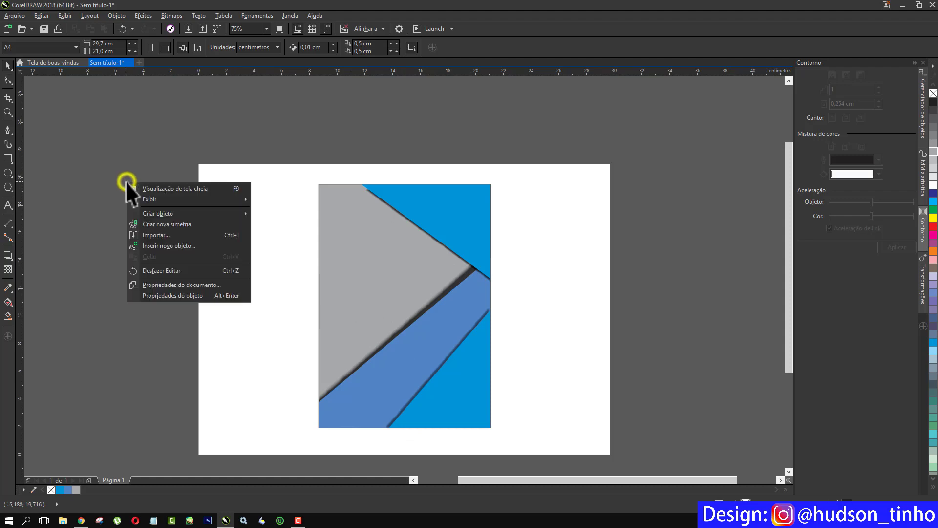
{"action": "left_click", "coordinate": [161, 236]}
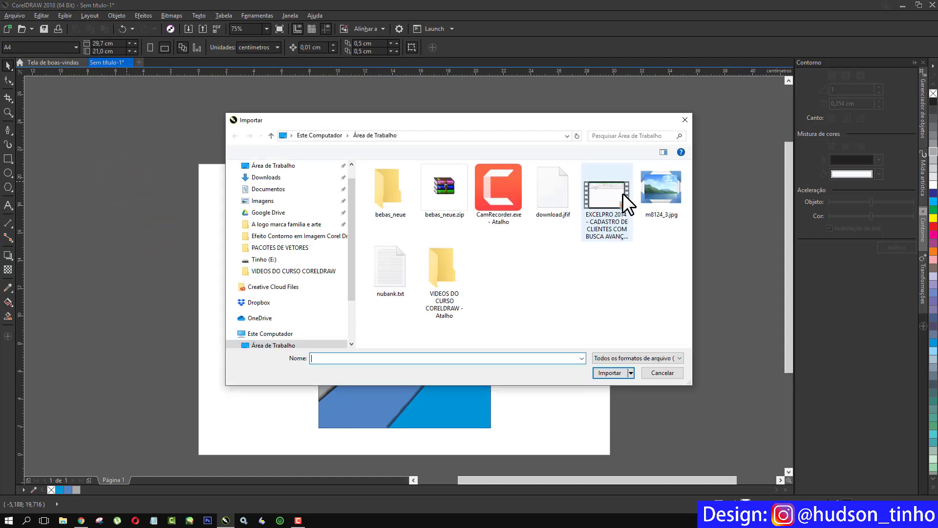
{"action": "left_click", "coordinate": [660, 189]}
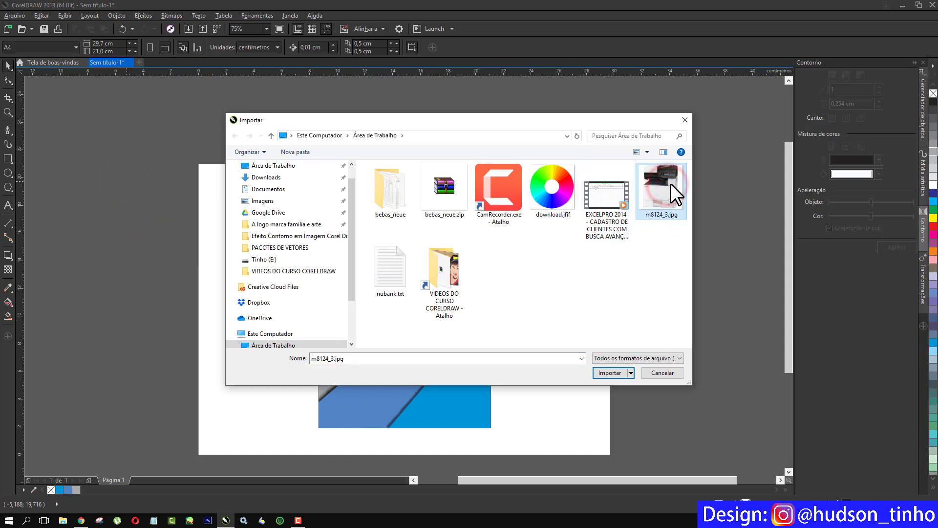
{"action": "left_click", "coordinate": [614, 373]}
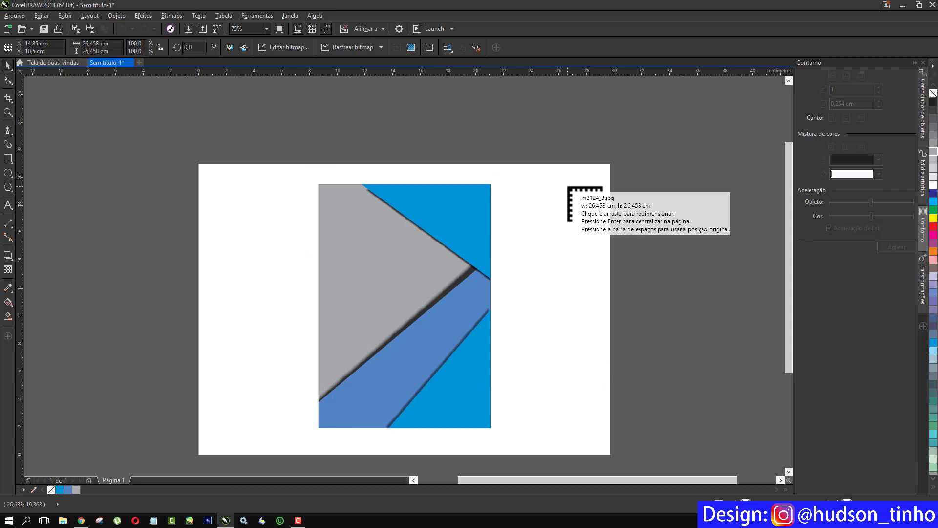
{"action": "left_click_drag", "start_coordinate": [68, 156], "coordinate": [203, 293]}
{"action": "mouse_move", "coordinate": [159, 201]}
{"action": "left_mouse_down"}
{"action": "mouse_move", "coordinate": [149, 240]}
{"action": "mouse_move", "coordinate": [167, 247]}
{"action": "mouse_move", "coordinate": [153, 216]}
{"action": "left_mouse_up"}
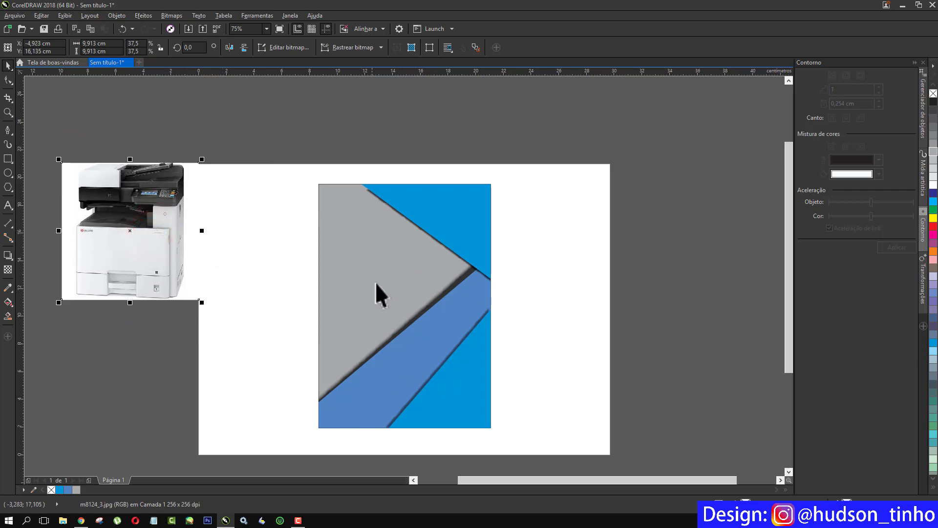
Step: Draw a circle about 6.4 cm wide over the medium-blue diagonal band, with a light gray fill and no outline
{"action": "left_click", "coordinate": [6, 173]}
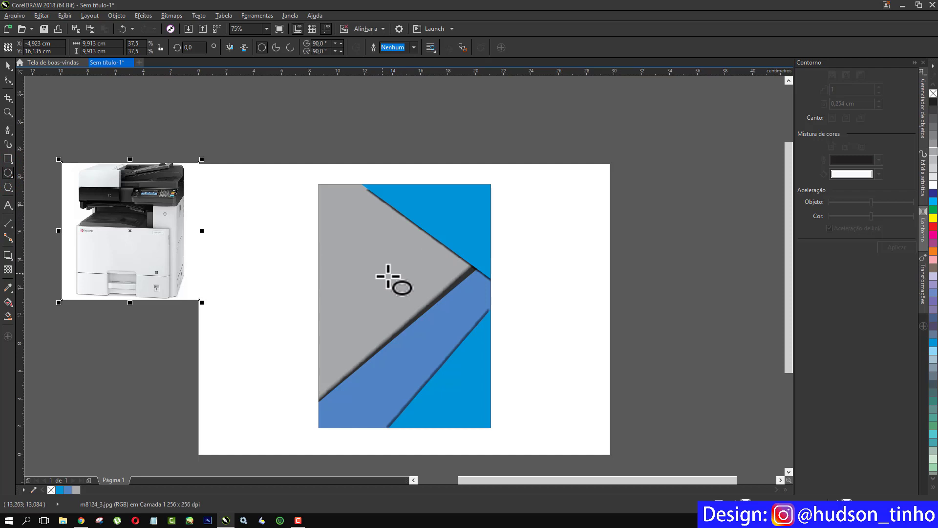
{"action": "left_click_drag", "start_coordinate": [396, 277], "coordinate": [477, 341]}
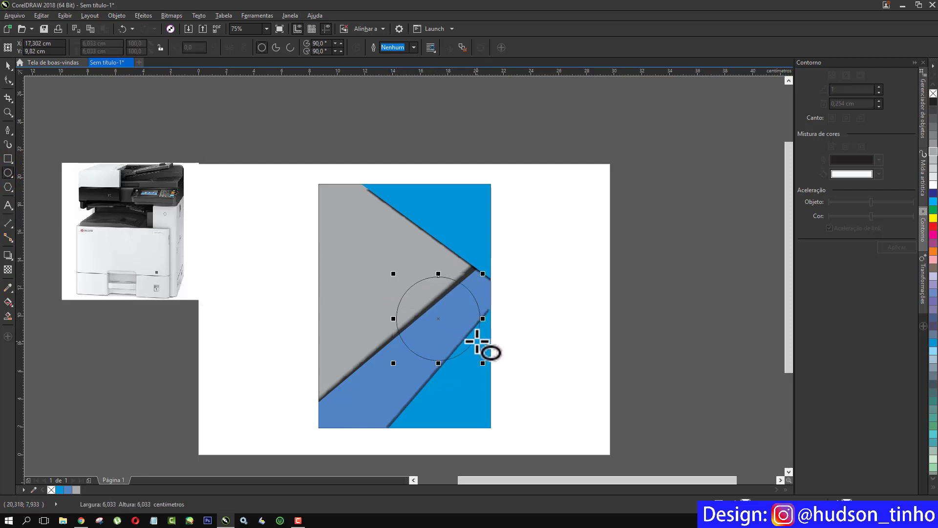
{"action": "left_click", "coordinate": [6, 66]}
{"action": "left_click_drag", "start_coordinate": [437, 322], "coordinate": [430, 318]}
{"action": "left_click_drag", "start_coordinate": [386, 274], "coordinate": [377, 266]}
{"action": "left_click_drag", "start_coordinate": [419, 300], "coordinate": [416, 302]}
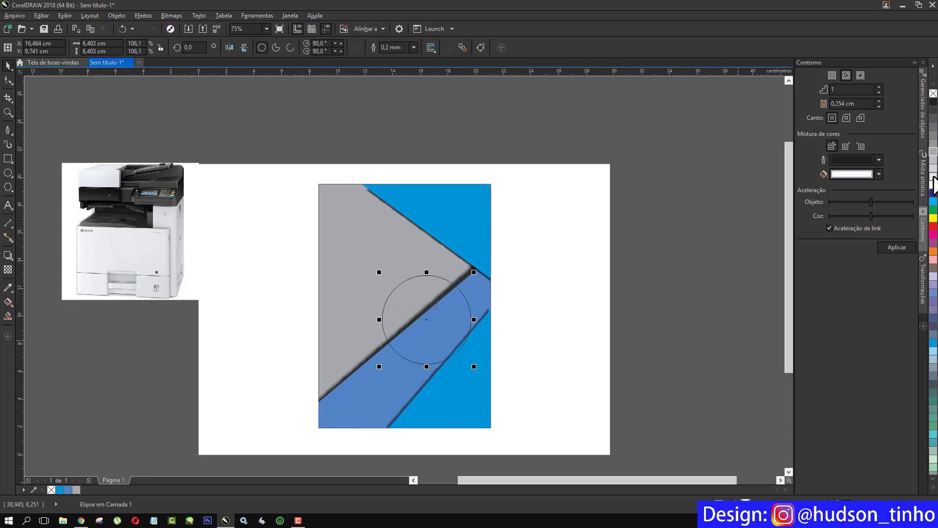
{"action": "left_click", "coordinate": [934, 176]}
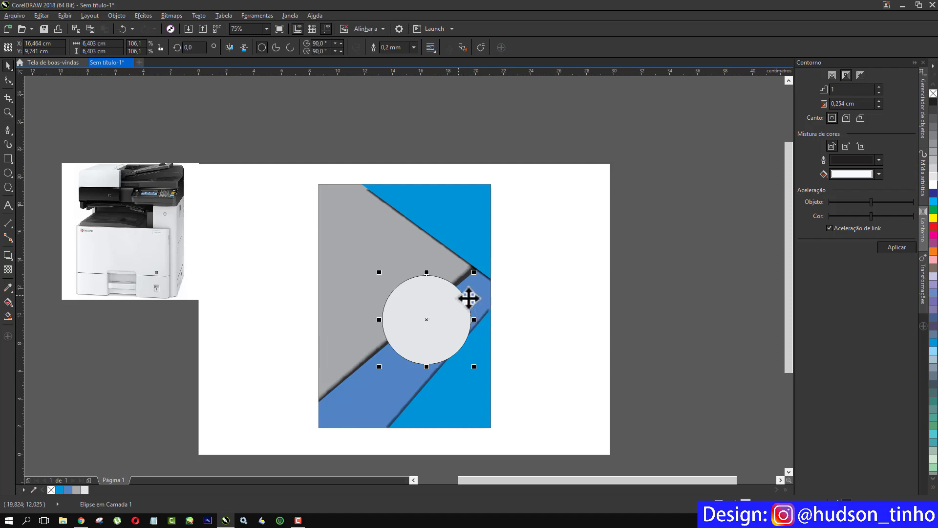
{"action": "right_click", "coordinate": [932, 93]}
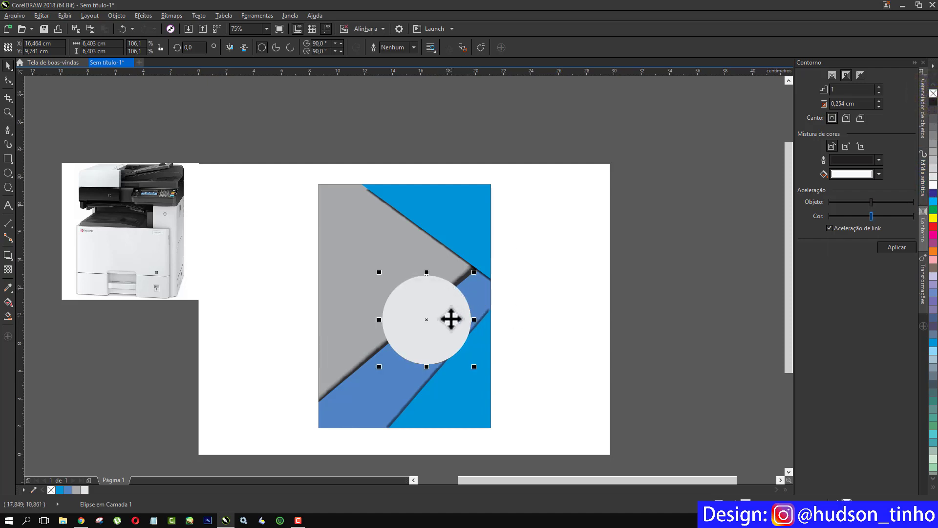
Step: Add a drop shadow to the circle, cast slightly right and downward, with opacity 90 and feathering 15
{"action": "scroll", "coordinate": [443, 321], "scroll_direction": "up", "scroll_amount": 1}
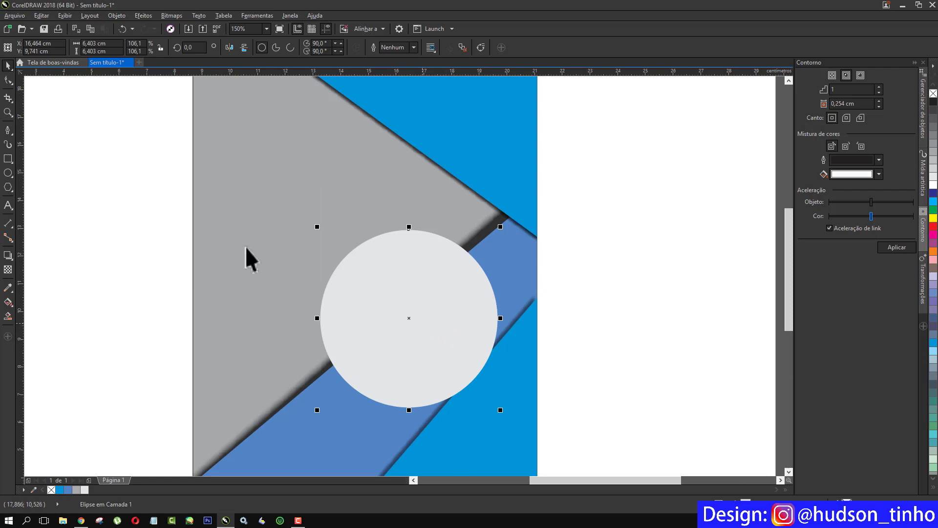
{"action": "left_click", "coordinate": [8, 258]}
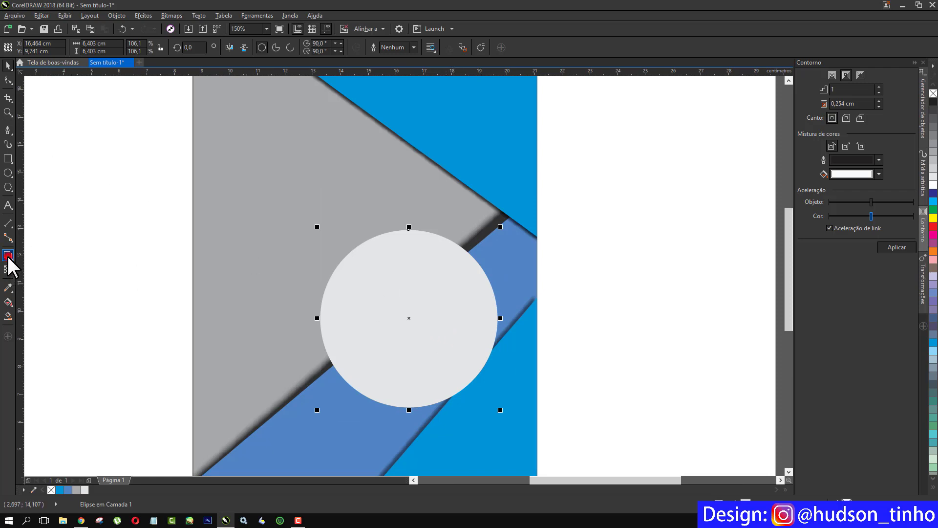
{"action": "left_click_drag", "start_coordinate": [368, 300], "coordinate": [498, 373]}
{"action": "left_click_drag", "start_coordinate": [500, 320], "coordinate": [514, 338]}
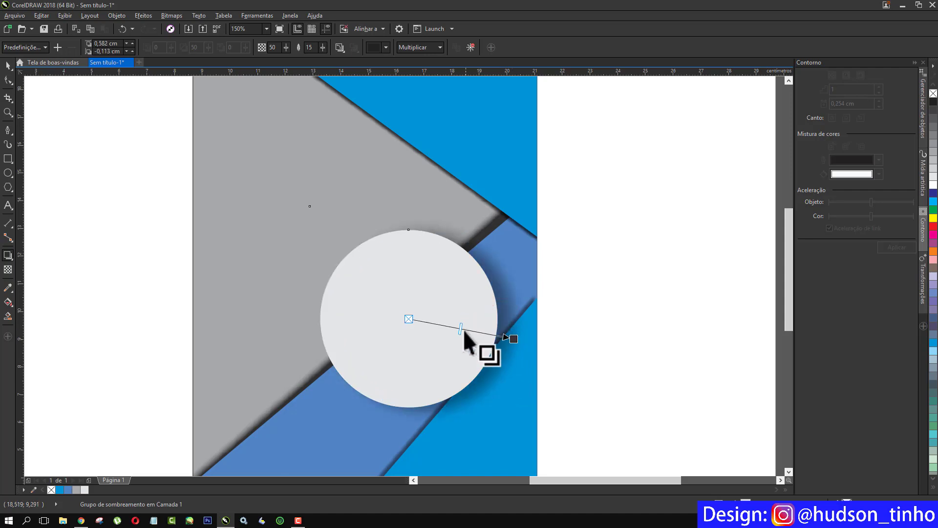
{"action": "left_click_drag", "start_coordinate": [460, 328], "coordinate": [497, 337]}
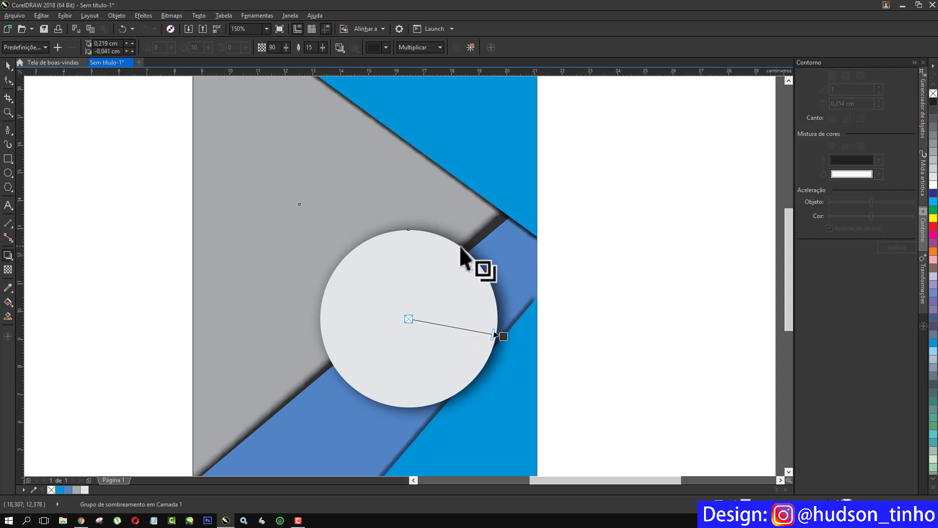
Step: Redirect the circle's drop shadow to start from its left side at angle 0, then deselect it
{"action": "left_click_drag", "start_coordinate": [385, 298], "coordinate": [93, 214]}
{"action": "left_click_drag", "start_coordinate": [334, 293], "coordinate": [502, 318]}
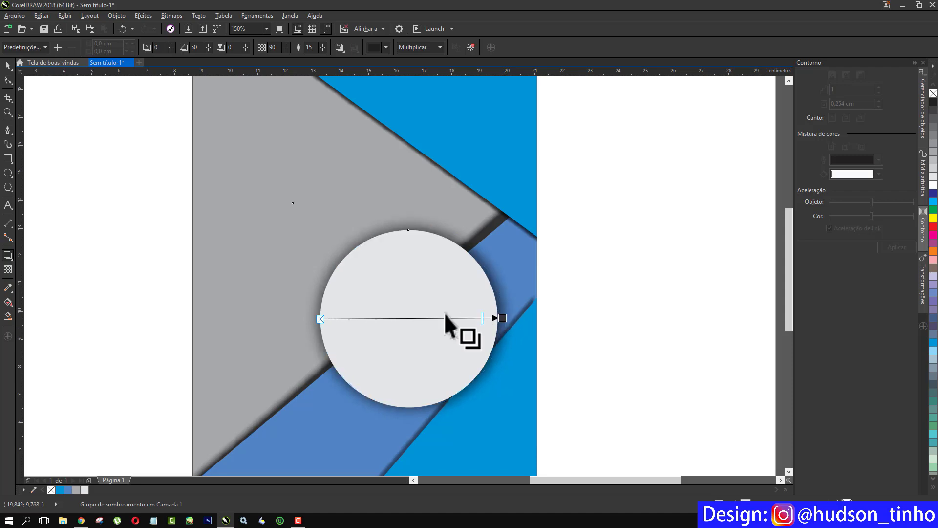
{"action": "left_click", "coordinate": [7, 65]}
{"action": "left_click", "coordinate": [629, 277]}
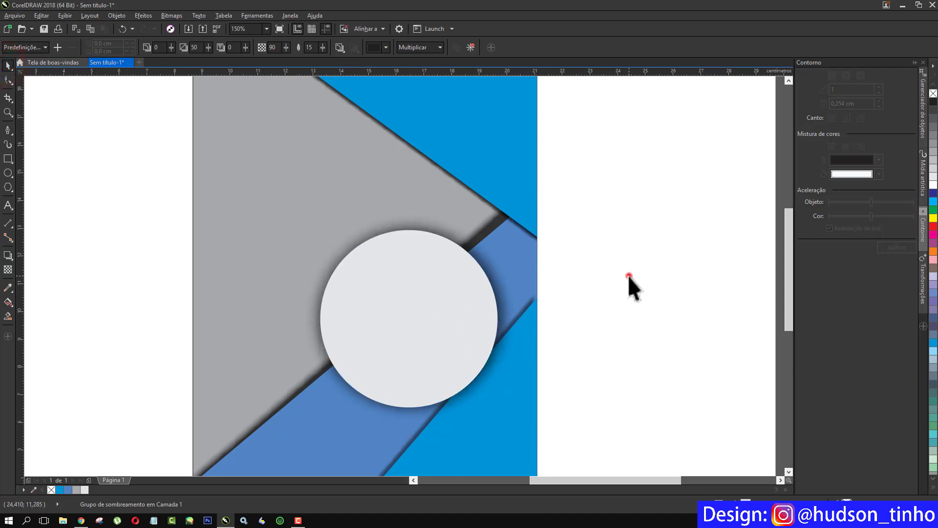
Step: Move the printer photo slightly farther left so it sits clear of the page
{"action": "scroll", "coordinate": [400, 271], "scroll_direction": "down", "scroll_amount": 2}
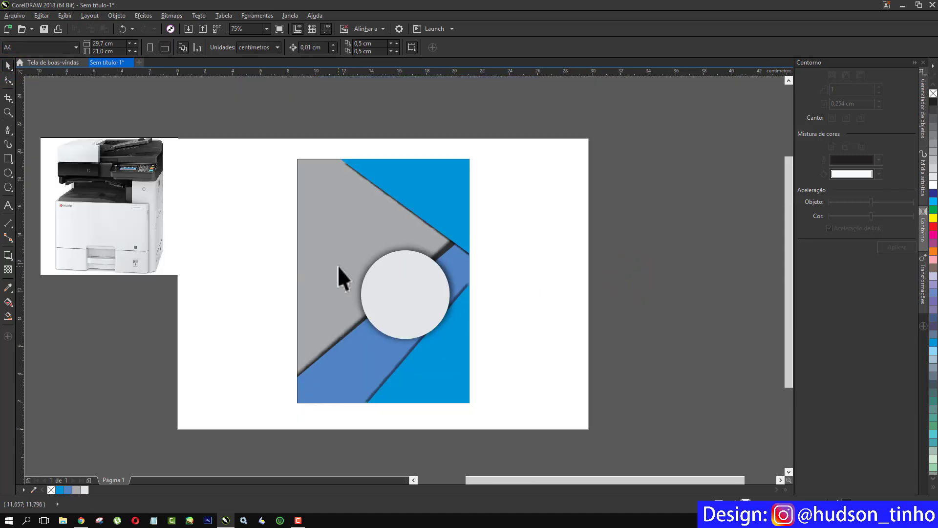
{"action": "left_click_drag", "start_coordinate": [99, 193], "coordinate": [169, 180]}
{"action": "scroll", "coordinate": [226, 198], "scroll_direction": "down", "scroll_amount": 1}
{"action": "scroll", "coordinate": [116, 163], "scroll_direction": "up", "scroll_amount": 1}
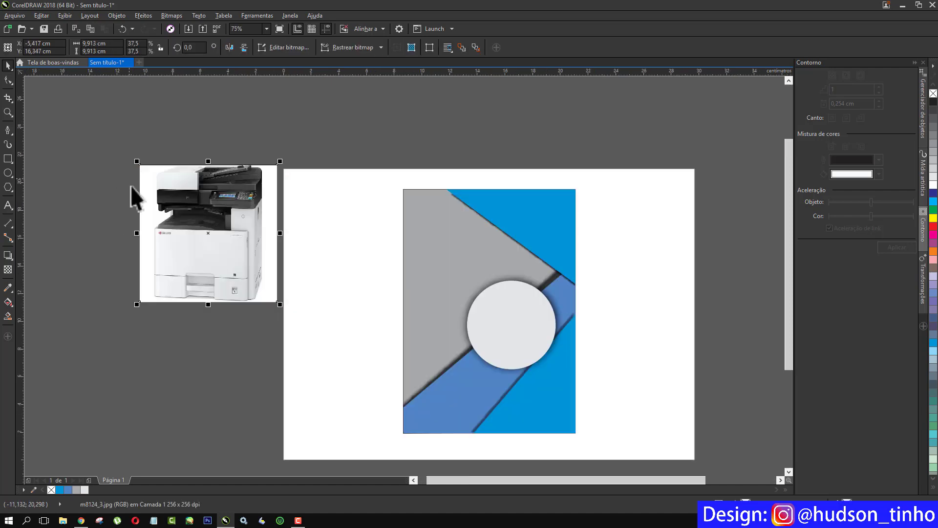
Step: Start a B-Spline outline on the printer's lower edge, tracing the recess beneath the paper tray handle from left to right
{"action": "scroll", "coordinate": [188, 176], "scroll_direction": "up", "scroll_amount": 1}
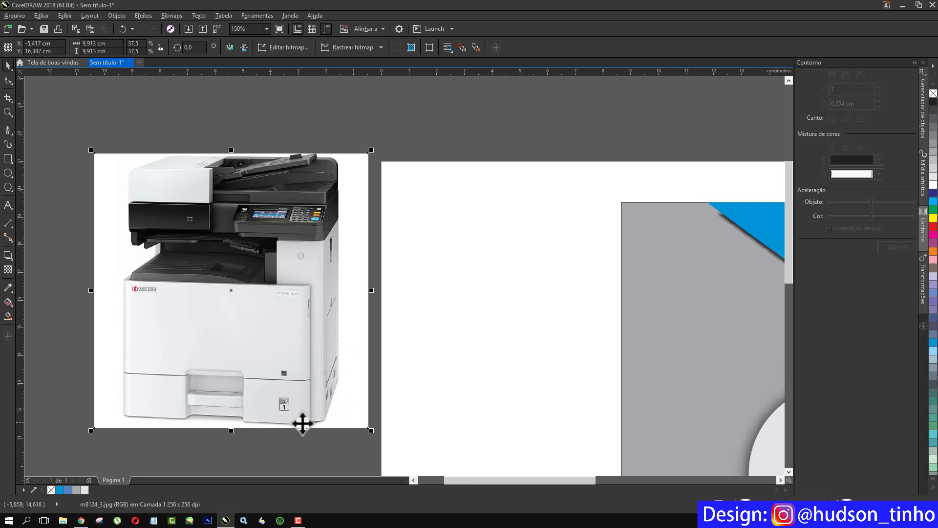
{"action": "left_click", "coordinate": [6, 130]}
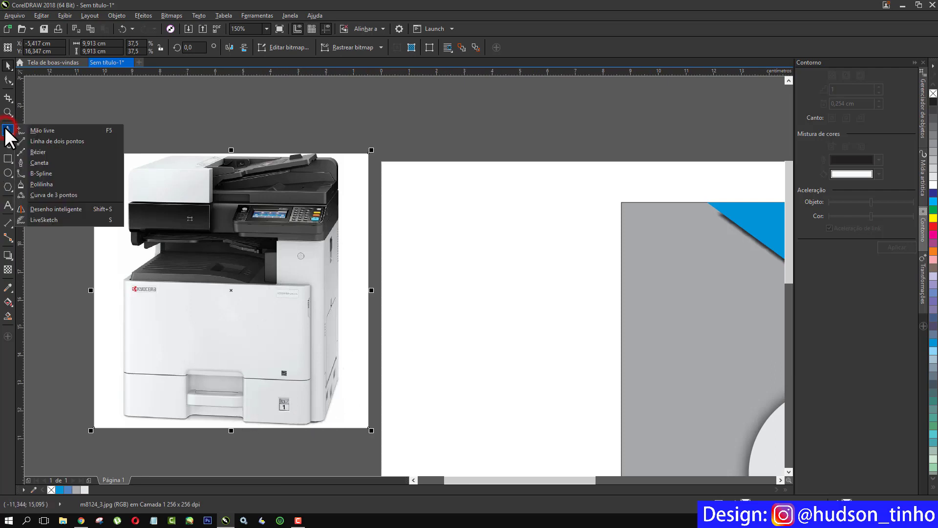
{"action": "left_click", "coordinate": [49, 174]}
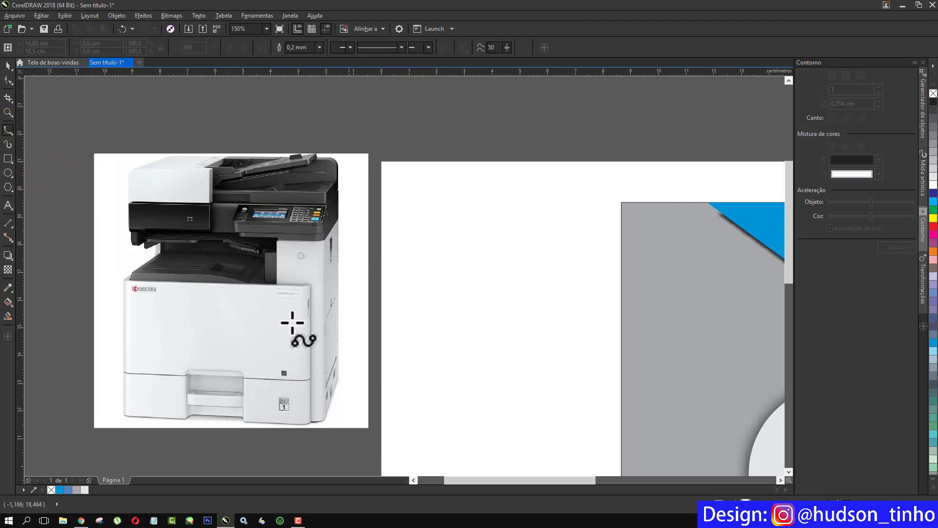
{"action": "scroll", "coordinate": [182, 419], "scroll_direction": "up", "scroll_amount": 4}
{"action": "left_click", "coordinate": [202, 418]}
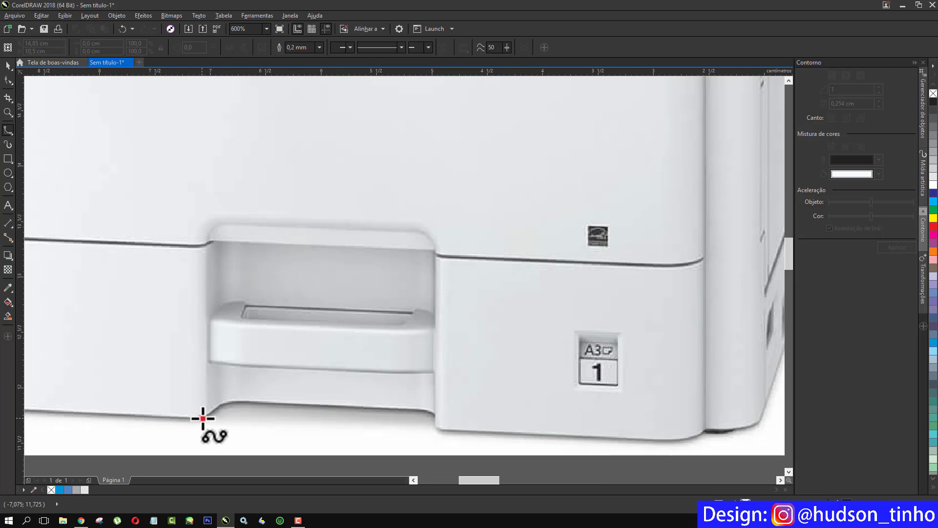
{"action": "left_click", "coordinate": [217, 406]}
{"action": "left_click", "coordinate": [231, 401]}
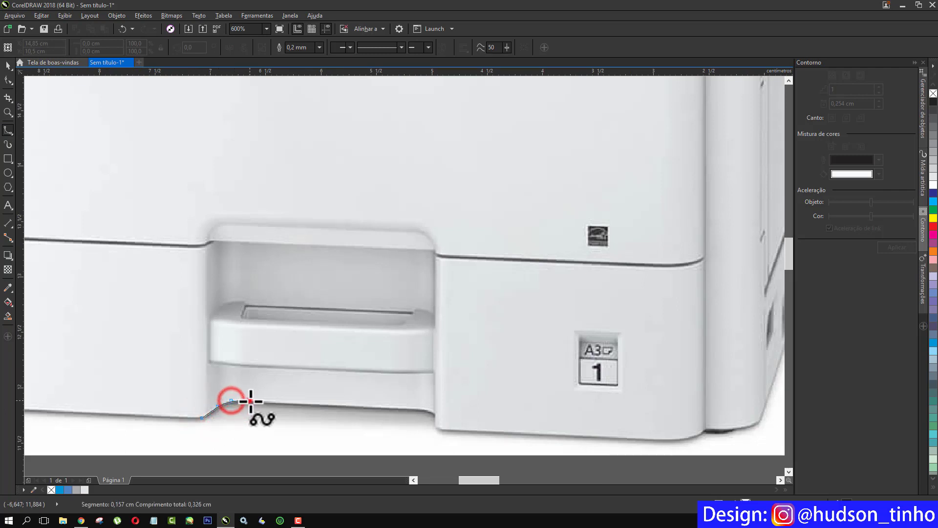
{"action": "left_click", "coordinate": [249, 400]}
{"action": "left_click", "coordinate": [350, 406]}
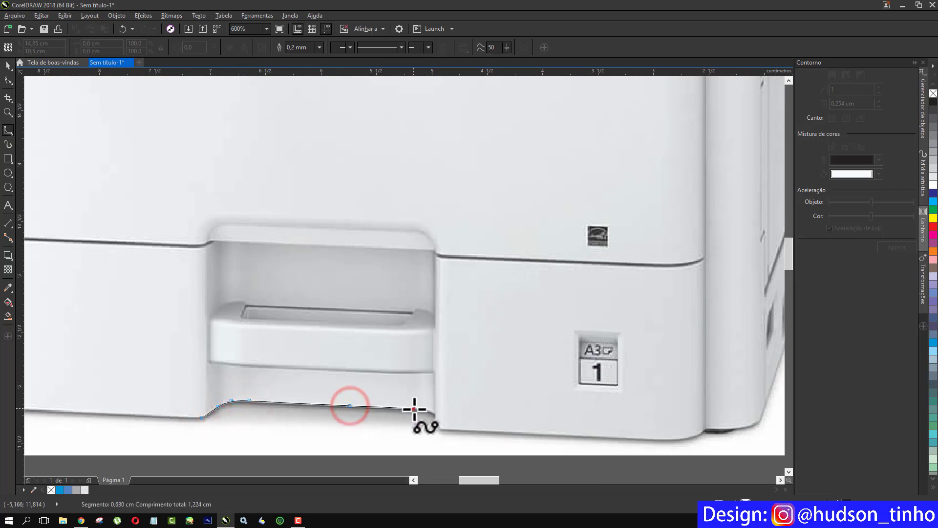
{"action": "left_click", "coordinate": [413, 408]}
{"action": "left_click", "coordinate": [434, 411]}
{"action": "left_click", "coordinate": [439, 421]}
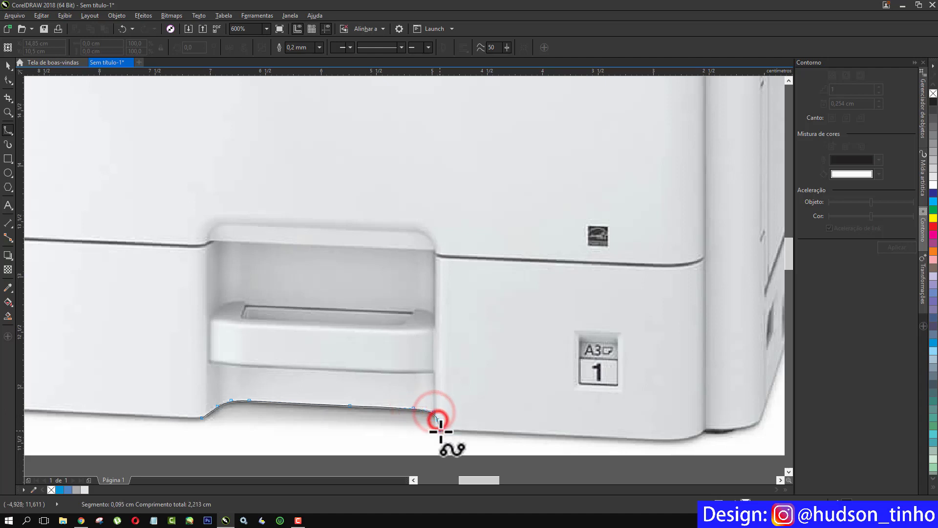
Step: Continue the B-Spline outline along the printer's lower front edge, from the tray recess around the rounded corner to the rear foot
{"action": "left_click", "coordinate": [439, 431]}
{"action": "left_click", "coordinate": [502, 430]}
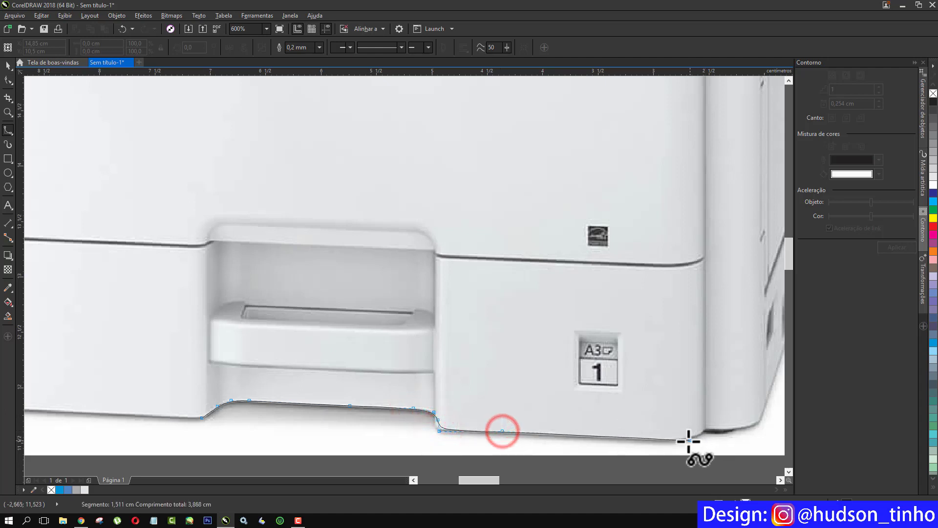
{"action": "left_click", "coordinate": [686, 439]}
{"action": "left_click", "coordinate": [697, 433]}
{"action": "left_click", "coordinate": [704, 428]}
{"action": "left_click", "coordinate": [721, 428]}
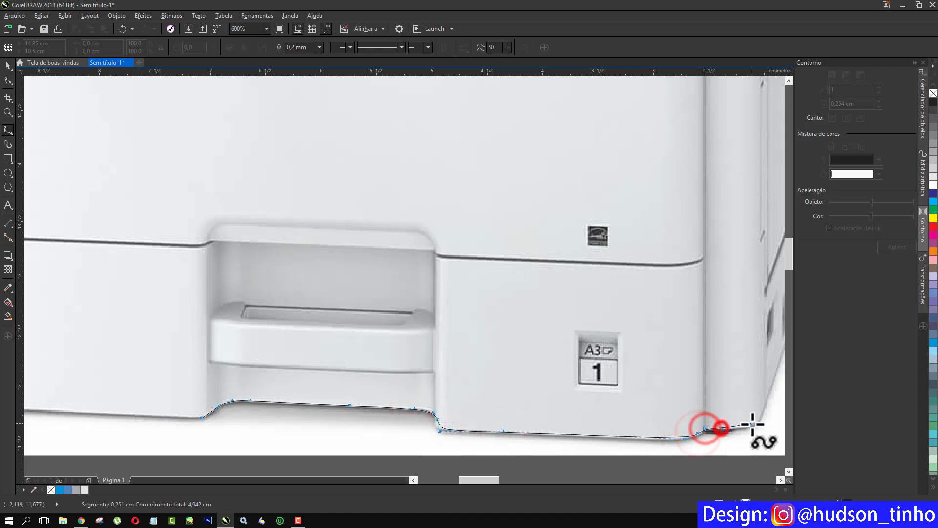
{"action": "left_click", "coordinate": [754, 425]}
{"action": "left_click", "coordinate": [761, 414]}
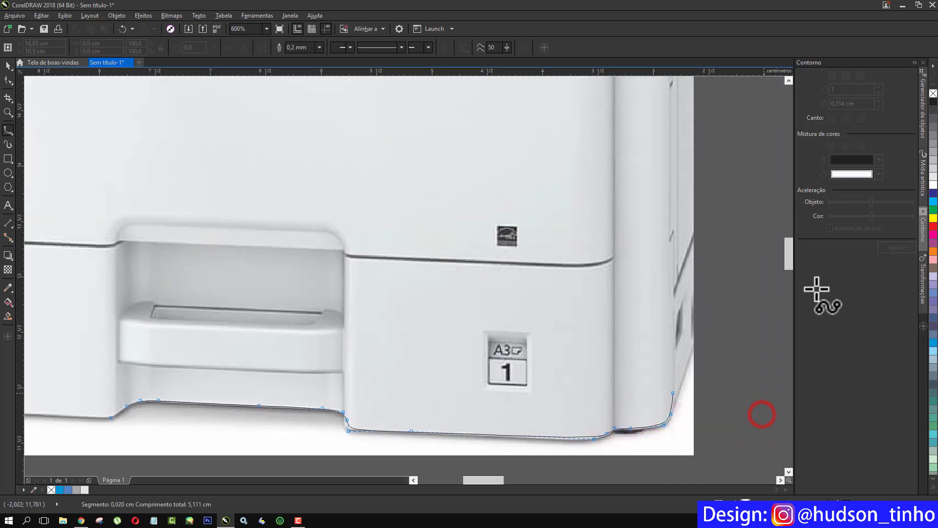
Step: Trace the outline up the slanted base of the printer's right side and along its vertical edge past the model label
{"action": "left_click", "coordinate": [667, 331]}
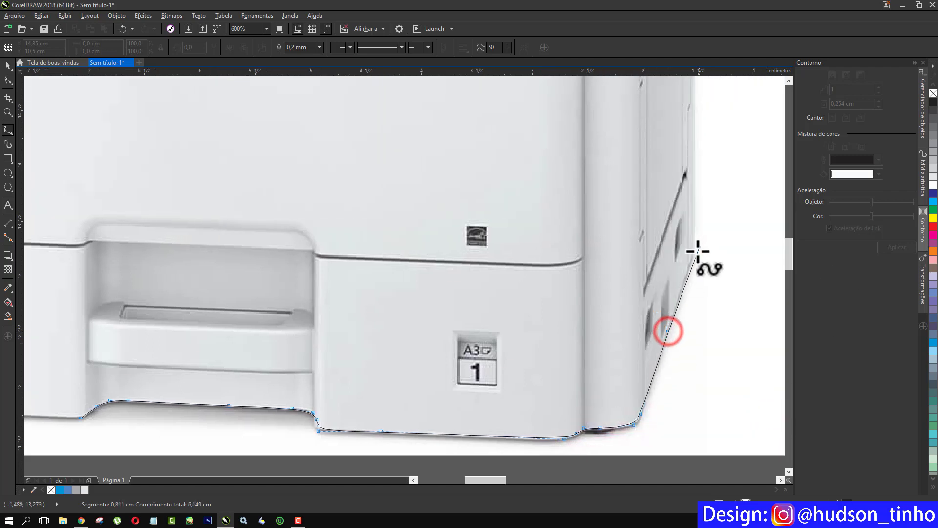
{"action": "left_click", "coordinate": [692, 250]}
{"action": "scroll", "coordinate": [686, 71], "scroll_direction": "up", "scroll_amount": 3}
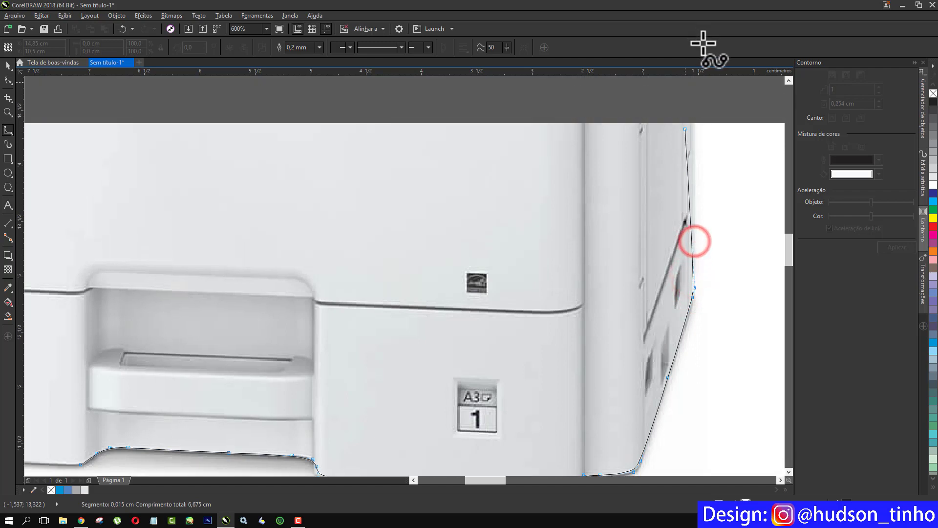
{"action": "left_click", "coordinate": [693, 124]}
{"action": "scroll", "coordinate": [693, 124], "scroll_direction": "up", "scroll_amount": 3}
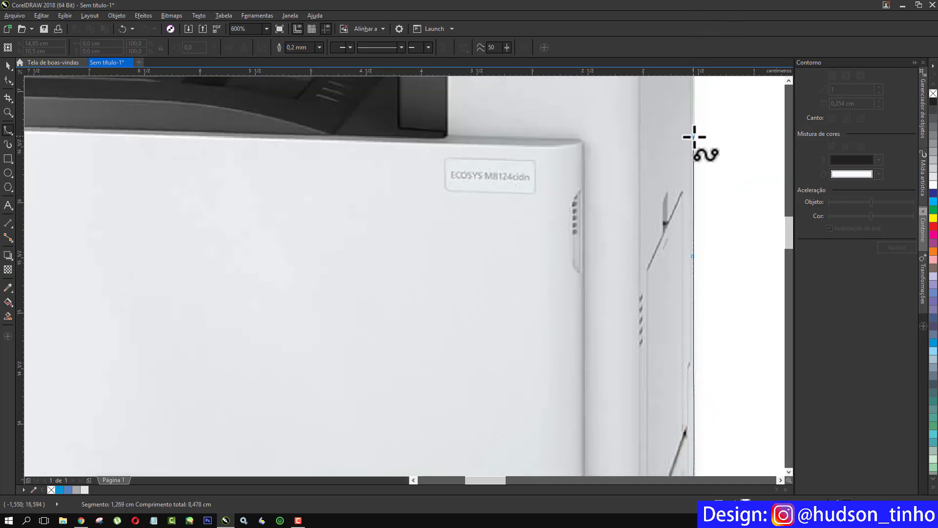
{"action": "left_click", "coordinate": [693, 134]}
{"action": "scroll", "coordinate": [693, 84], "scroll_direction": "up", "scroll_amount": 3}
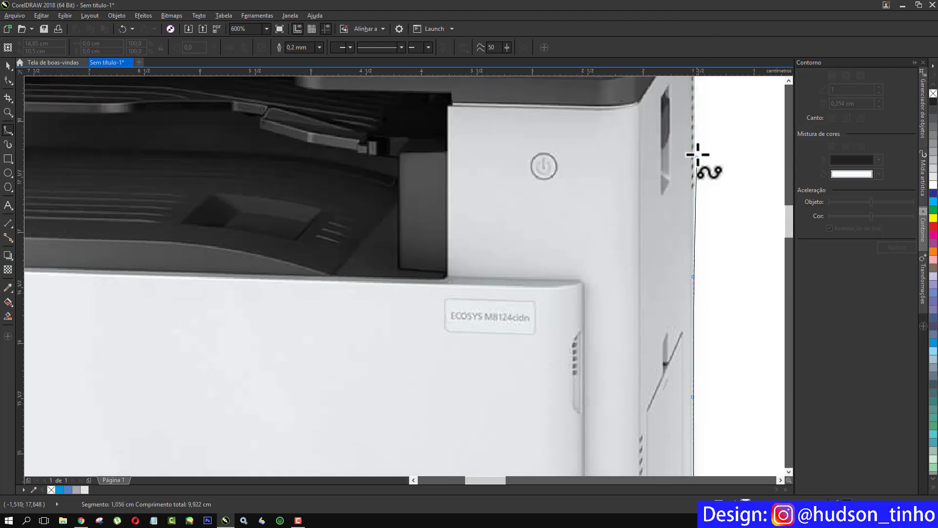
Step: Continue the outline up the right edge, past the control panel to the document feeder's rounded corner
{"action": "left_click", "coordinate": [693, 144]}
{"action": "scroll", "coordinate": [694, 144], "scroll_direction": "up", "scroll_amount": 3}
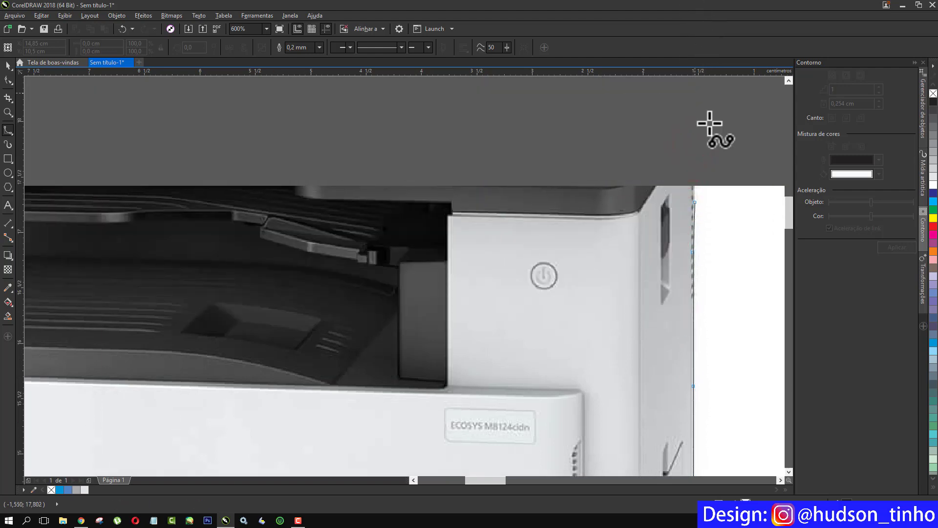
{"action": "left_click", "coordinate": [694, 134]}
{"action": "scroll", "coordinate": [694, 134], "scroll_direction": "up", "scroll_amount": 3}
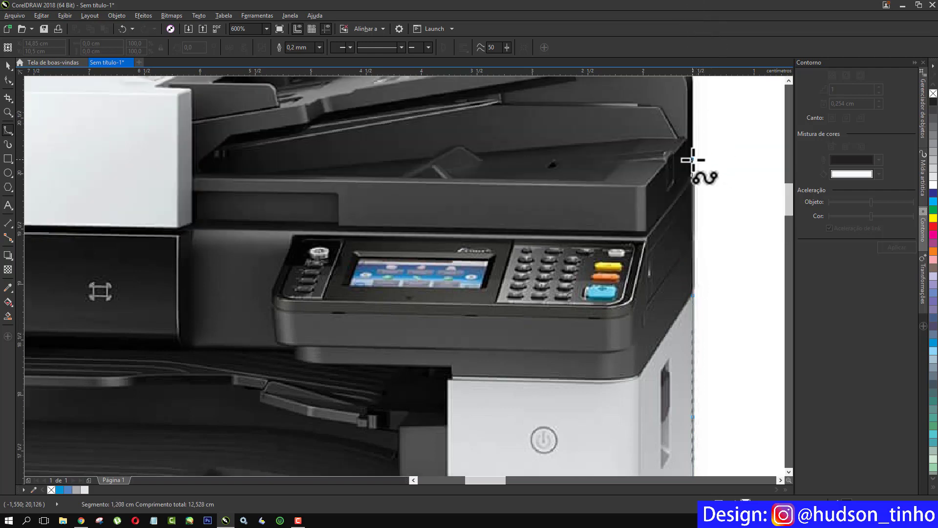
{"action": "left_click", "coordinate": [692, 155]}
{"action": "scroll", "coordinate": [692, 154], "scroll_direction": "up", "scroll_amount": 3}
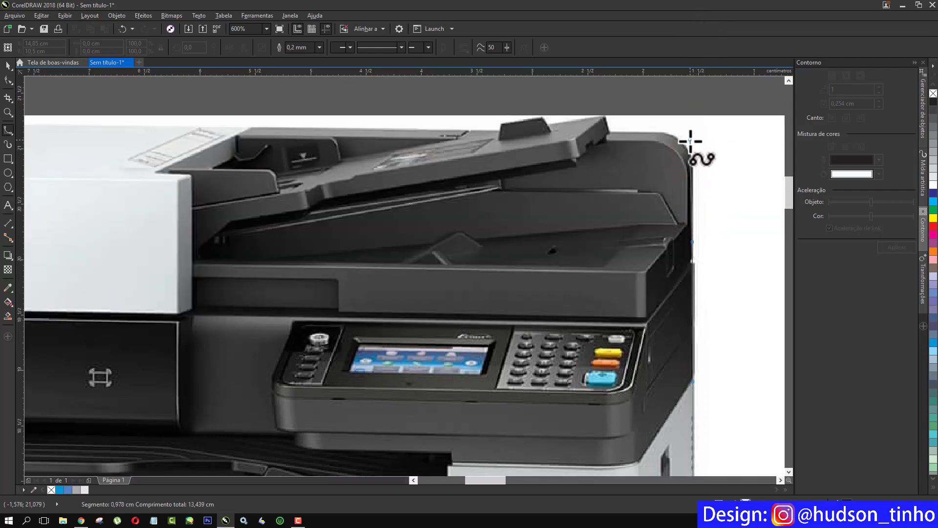
Step: Trace the document feeder's rounded upper corner and the raised tip of its paper tray
{"action": "left_click", "coordinate": [664, 132]}
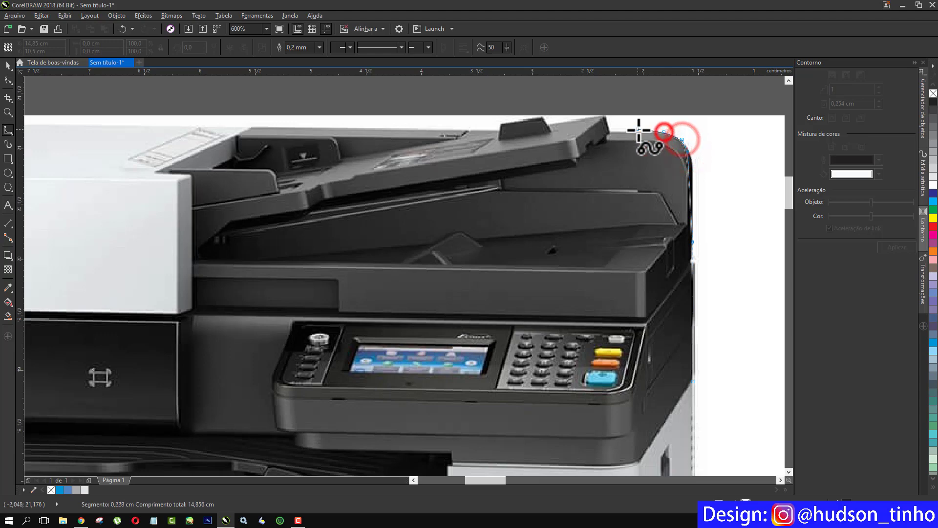
{"action": "left_click", "coordinate": [632, 132]}
{"action": "left_click", "coordinate": [605, 116]}
{"action": "left_click", "coordinate": [561, 120]}
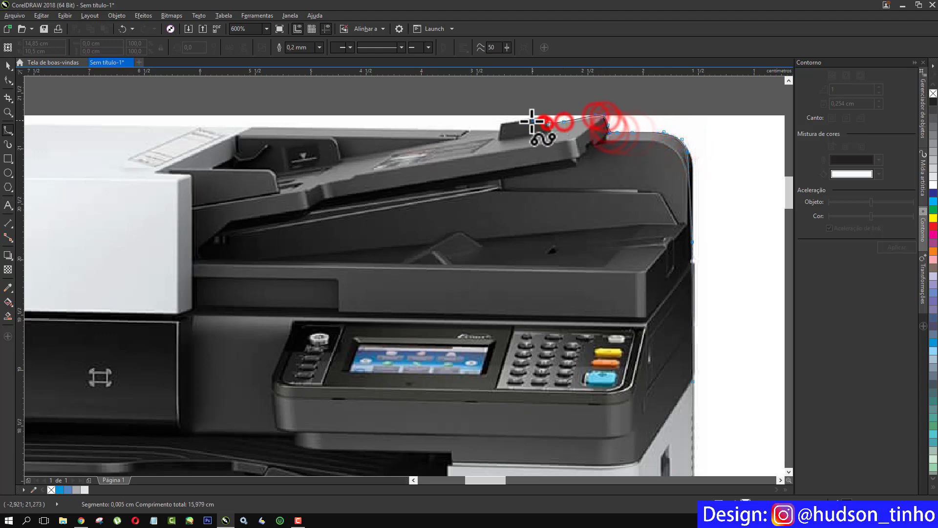
Step: Trace the printer's top edge leftward from the feeder tray to the rear corner of the white cover
{"action": "left_click", "coordinate": [495, 128]}
{"action": "left_click", "coordinate": [409, 129]}
{"action": "left_click", "coordinate": [264, 128]}
{"action": "left_click", "coordinate": [238, 127]}
{"action": "left_click", "coordinate": [166, 127]}
{"action": "scroll", "coordinate": [144, 128], "scroll_direction": "left", "scroll_amount": 3}
{"action": "left_click", "coordinate": [216, 126]}
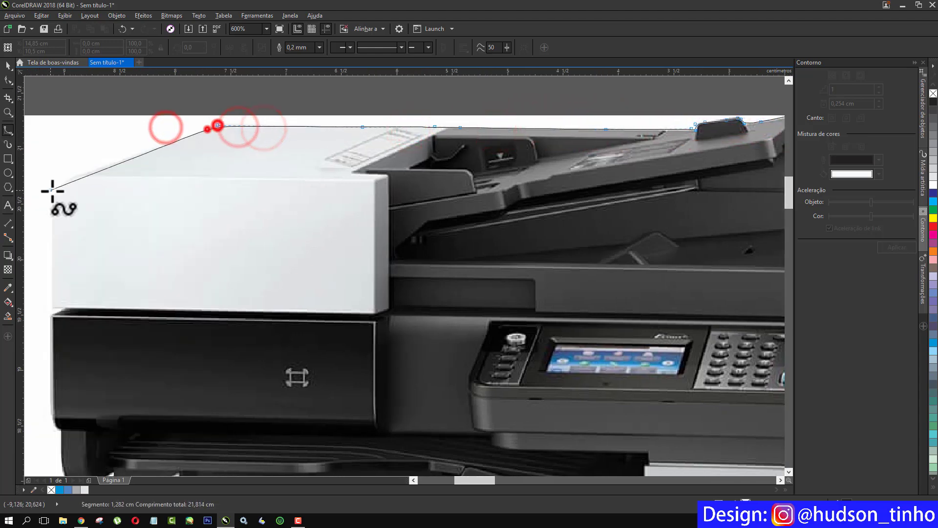
Step: Trace the outline down the left side of the white cover and the black scanner section
{"action": "left_click", "coordinate": [74, 177]}
{"action": "left_click", "coordinate": [66, 193]}
{"action": "left_click", "coordinate": [63, 287]}
{"action": "left_click", "coordinate": [63, 306]}
{"action": "left_click", "coordinate": [55, 315]}
{"action": "left_click", "coordinate": [52, 415]}
{"action": "scroll", "coordinate": [59, 419], "scroll_direction": "down", "scroll_amount": 3}
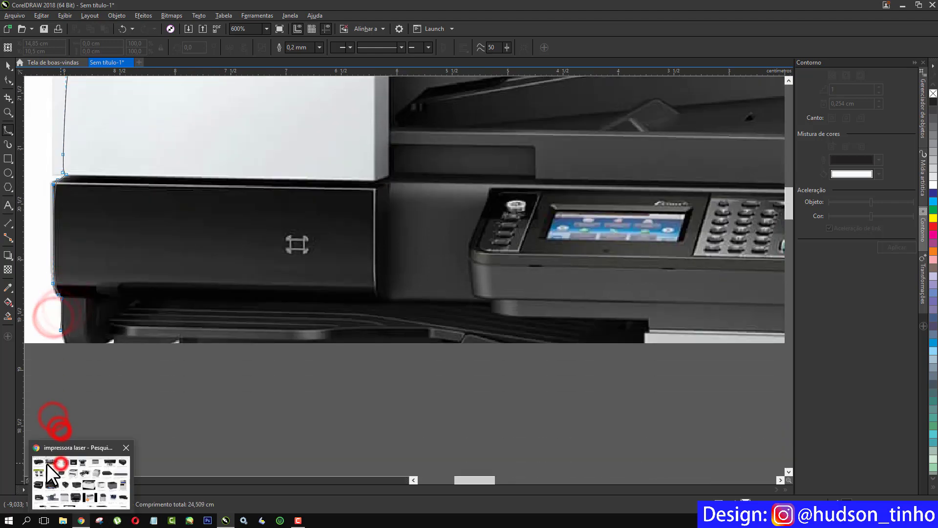
{"action": "scroll", "coordinate": [178, 314], "scroll_direction": "left", "scroll_amount": 1}
Step: Trace the stepped black bracket under the scanner and the inner corner above the output tray
{"action": "left_click", "coordinate": [136, 291]}
{"action": "left_click", "coordinate": [146, 309]}
{"action": "left_click", "coordinate": [162, 311]}
{"action": "left_click", "coordinate": [190, 297]}
{"action": "left_click", "coordinate": [203, 324]}
{"action": "left_click", "coordinate": [215, 320]}
{"action": "left_click", "coordinate": [238, 310]}
{"action": "left_click", "coordinate": [236, 344]}
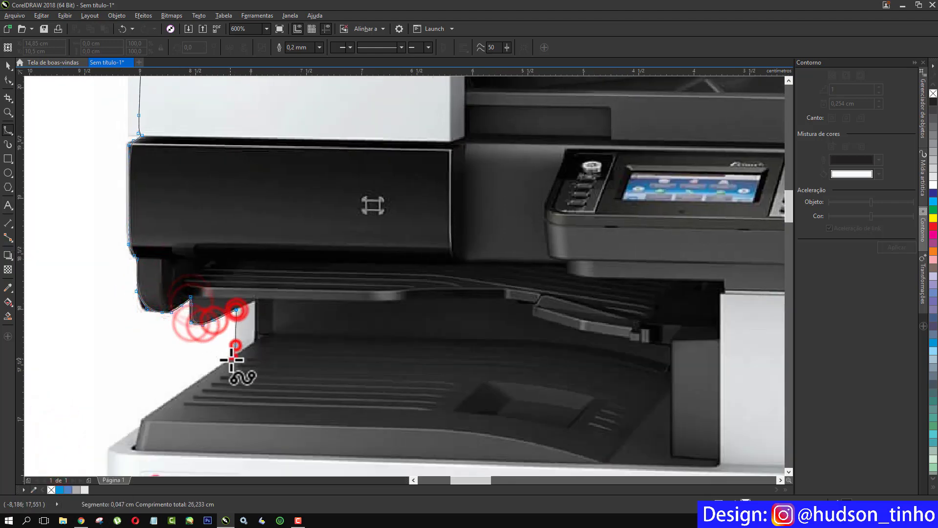
Step: Trace the output tray's slanted left edge and the upper part of the white body's left side
{"action": "left_click", "coordinate": [234, 357]}
{"action": "left_click", "coordinate": [157, 409]}
{"action": "left_click", "coordinate": [141, 421]}
{"action": "scroll", "coordinate": [130, 360], "scroll_direction": "down", "scroll_amount": 4}
{"action": "left_click", "coordinate": [125, 348]}
{"action": "left_click", "coordinate": [125, 414]}
{"action": "scroll", "coordinate": [126, 415], "scroll_direction": "down", "scroll_amount": 4}
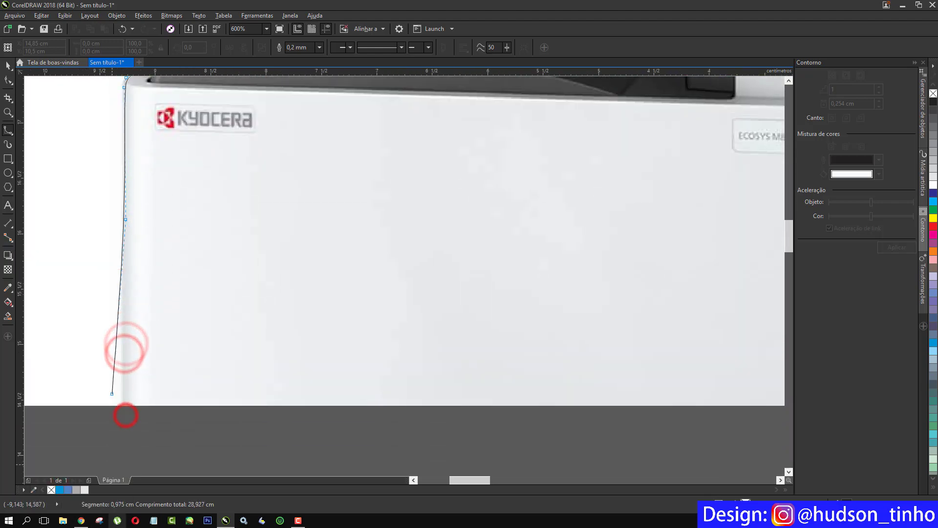
Step: Trace the rest of the left side and the lower left corner, closing the outline at its starting point by the tray recess
{"action": "left_click", "coordinate": [121, 342]}
{"action": "scroll", "coordinate": [122, 341], "scroll_direction": "down", "scroll_amount": 2}
{"action": "left_click", "coordinate": [122, 359]}
{"action": "left_click", "coordinate": [122, 375]}
{"action": "left_click", "coordinate": [131, 382]}
{"action": "left_click", "coordinate": [153, 384]}
{"action": "left_click", "coordinate": [273, 391]}
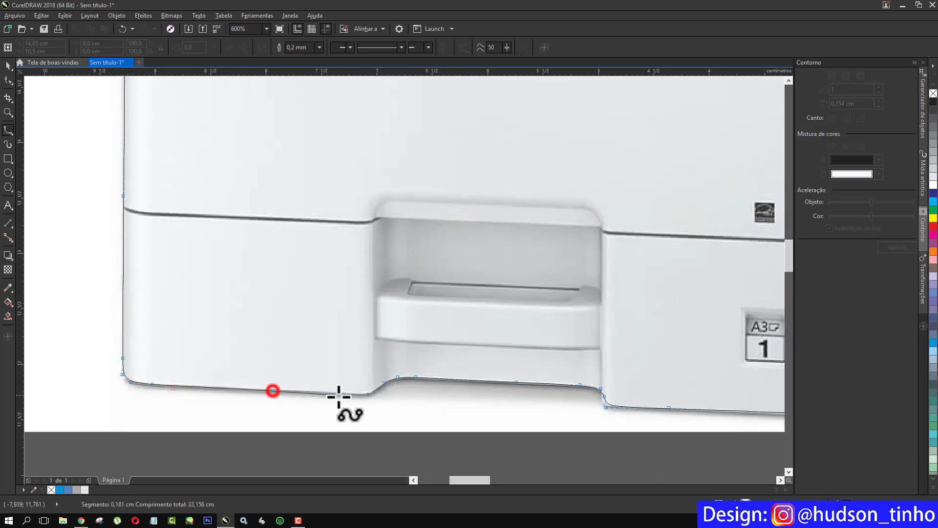
{"action": "left_click", "coordinate": [350, 394]}
{"action": "double_click", "coordinate": [368, 396]}
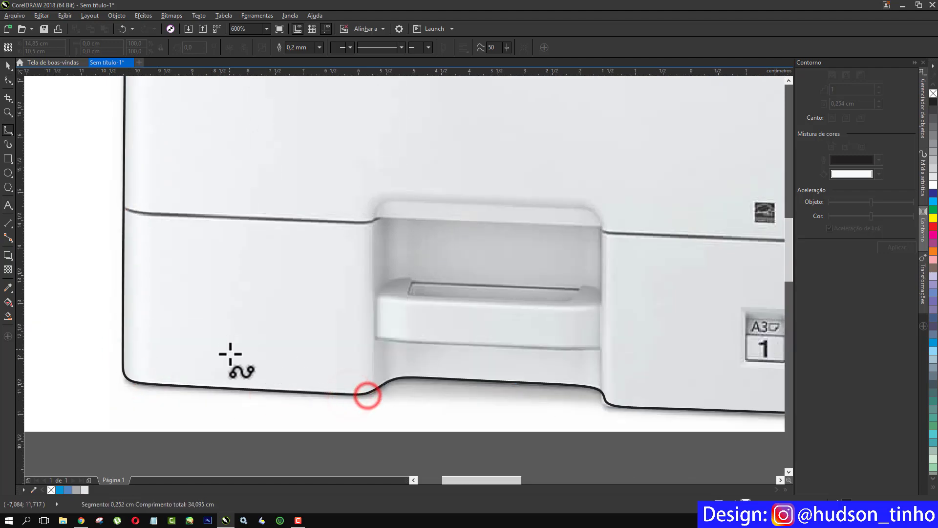
Step: Select the traced B-Spline outline together with the printer photo and intersect them to create a cut-out printer
{"action": "scroll", "coordinate": [231, 361], "scroll_direction": "down", "scroll_amount": 4}
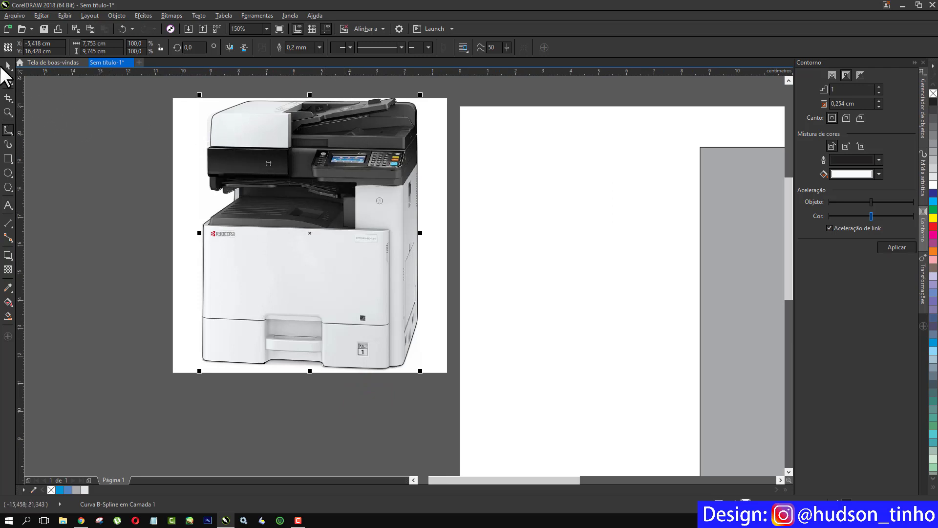
{"action": "left_click", "coordinate": [6, 65]}
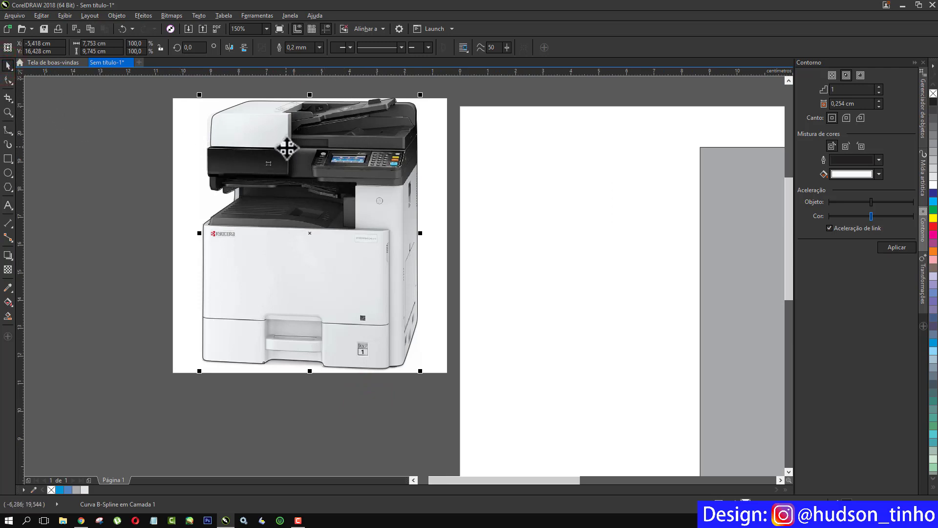
{"action": "left_click", "coordinate": [428, 165]}
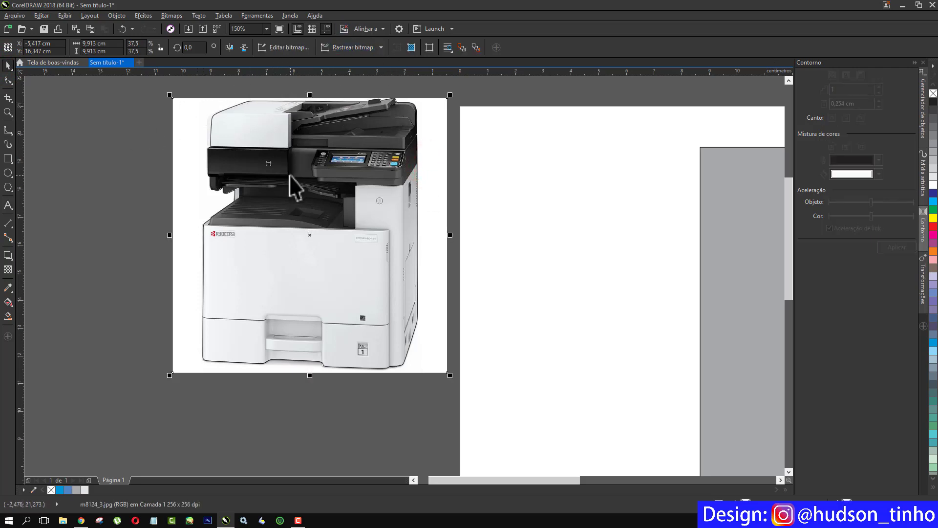
{"action": "left_click", "coordinate": [126, 109]}
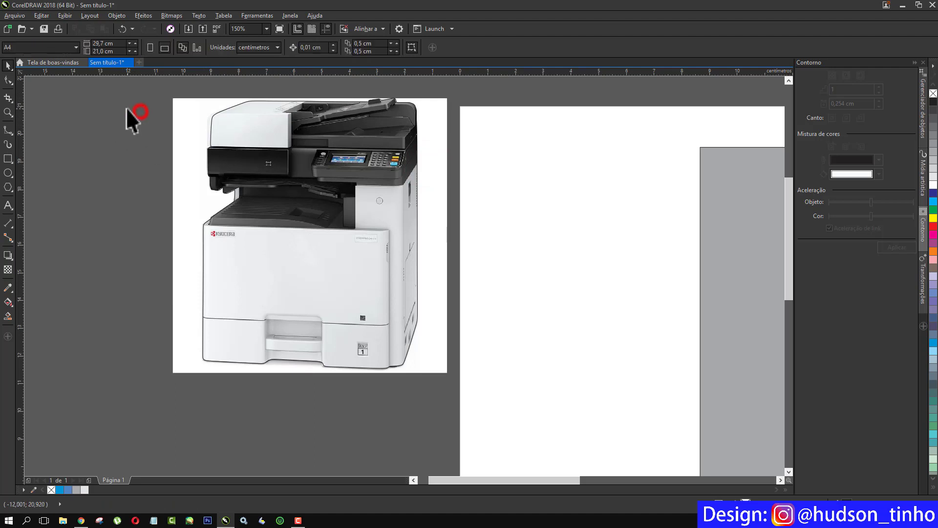
{"action": "left_click", "coordinate": [210, 129]}
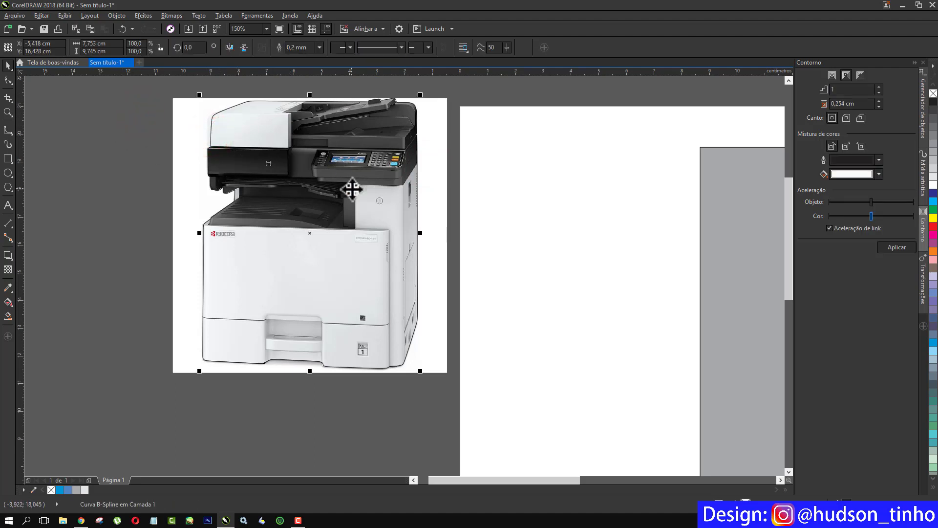
{"action": "left_click", "coordinate": [438, 174], "text": "shift"}
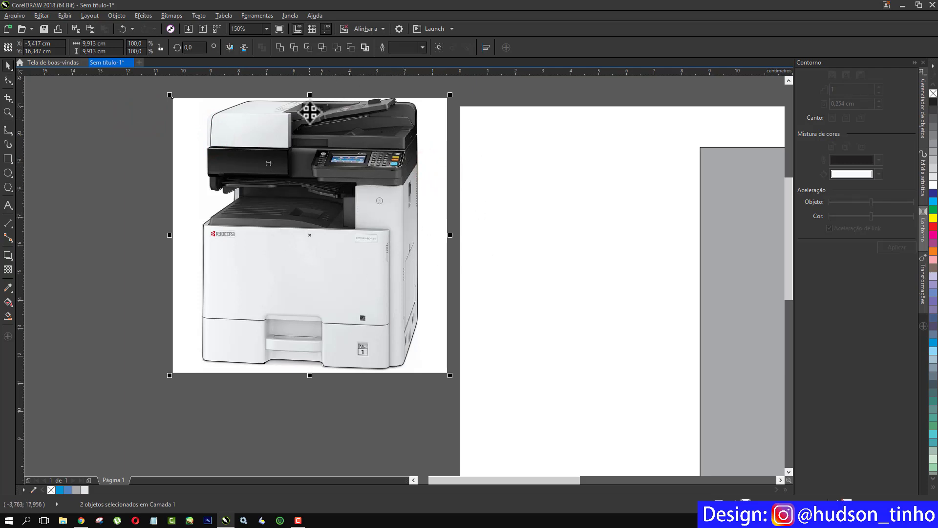
{"action": "left_click", "coordinate": [308, 48]}
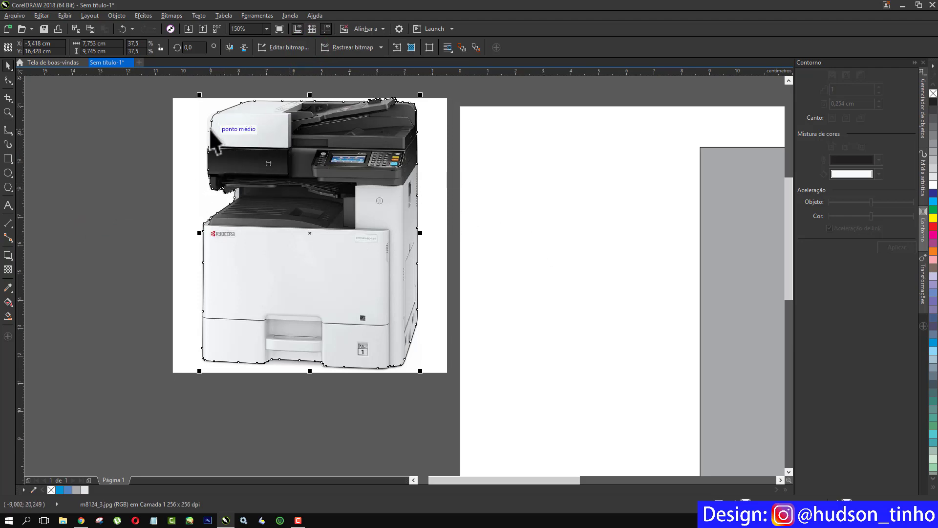
Step: Move the traced outline off the printer photo to the empty area left of it
{"action": "scroll", "coordinate": [212, 141], "scroll_direction": "up", "scroll_amount": 1}
{"action": "mouse_move", "coordinate": [237, 236]}
{"action": "left_mouse_down"}
{"action": "mouse_move", "coordinate": [262, 244]}
{"action": "mouse_move", "coordinate": [246, 271]}
{"action": "left_mouse_up"}
{"action": "scroll", "coordinate": [194, 308], "scroll_direction": "down", "scroll_amount": 1}
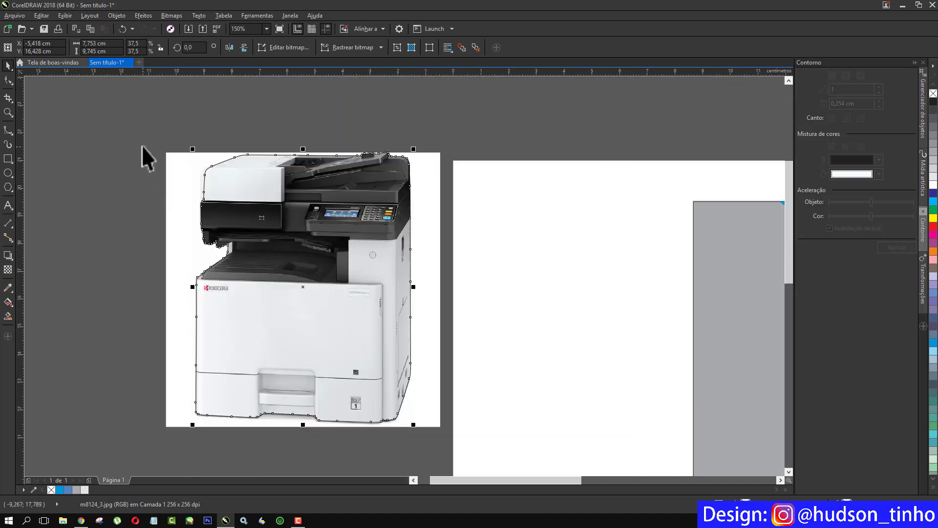
{"action": "left_click", "coordinate": [140, 144]}
{"action": "left_click_drag", "start_coordinate": [244, 165], "coordinate": [468, 129]}
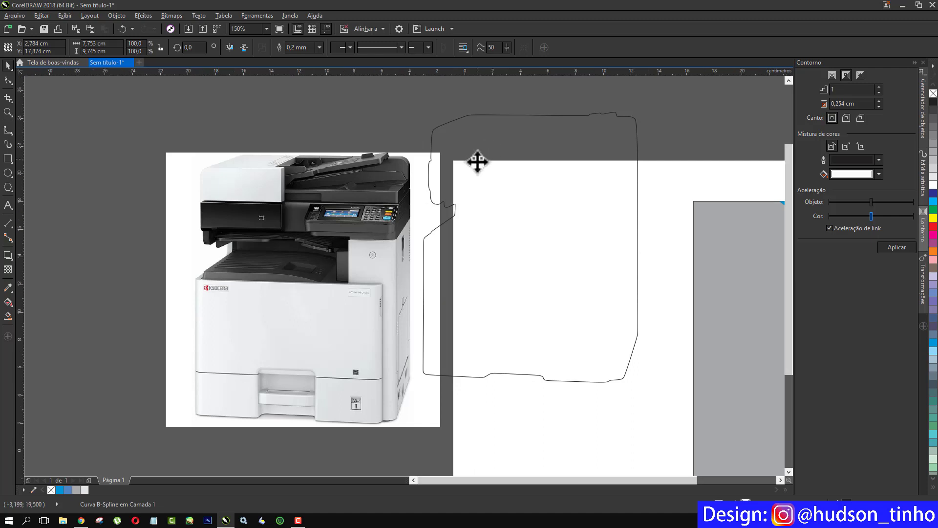
{"action": "scroll", "coordinate": [484, 166], "scroll_direction": "down", "scroll_amount": 1}
{"action": "left_click_drag", "start_coordinate": [501, 187], "coordinate": [254, 194]}
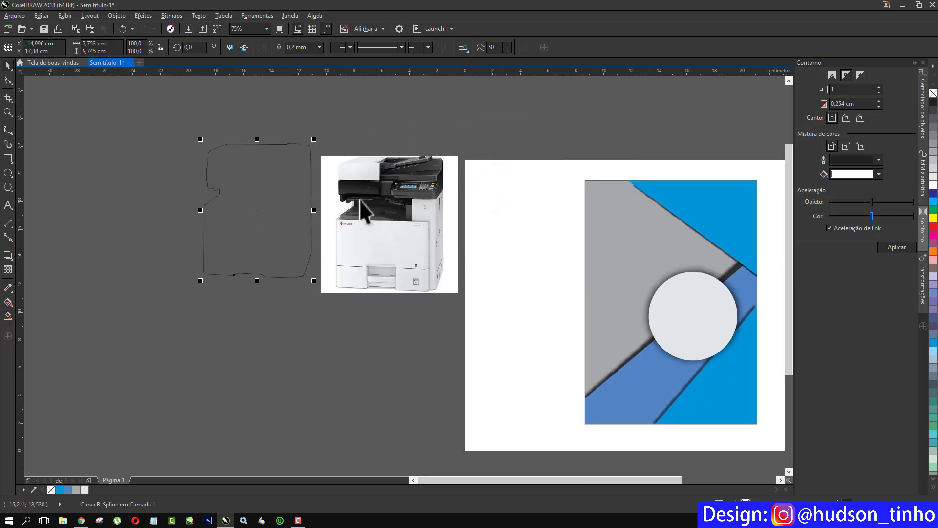
Step: Move the cut-out printer below the original photo, and shift the original up and right so it overlaps the page edge
{"action": "left_click_drag", "start_coordinate": [382, 191], "coordinate": [362, 339]}
{"action": "left_click_drag", "start_coordinate": [402, 190], "coordinate": [404, 168]}
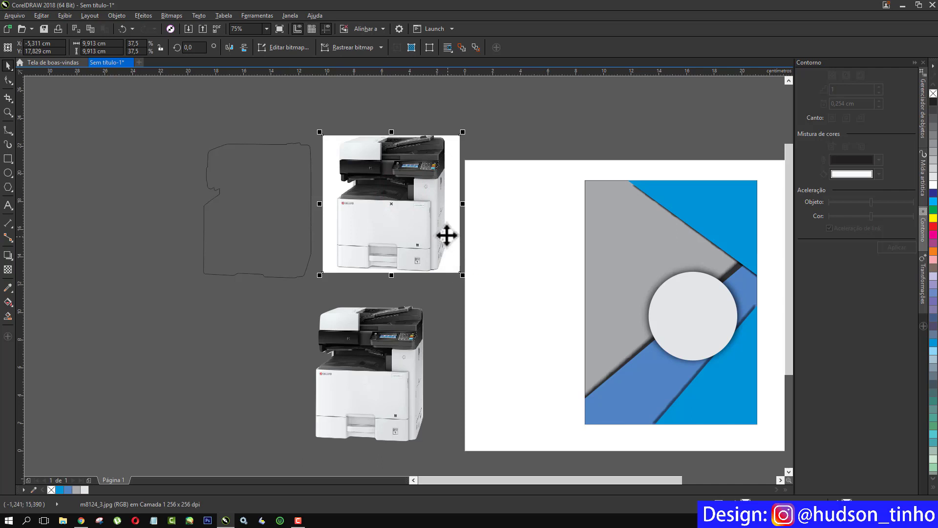
{"action": "left_click_drag", "start_coordinate": [393, 185], "coordinate": [416, 196]}
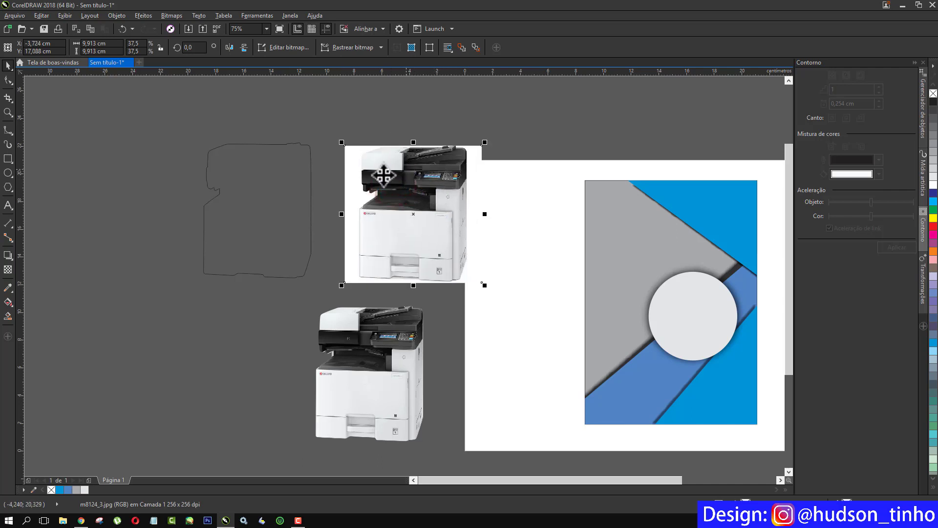
Step: Apply a uniform transparency of 66 to the original printer photo
{"action": "left_click", "coordinate": [8, 269]}
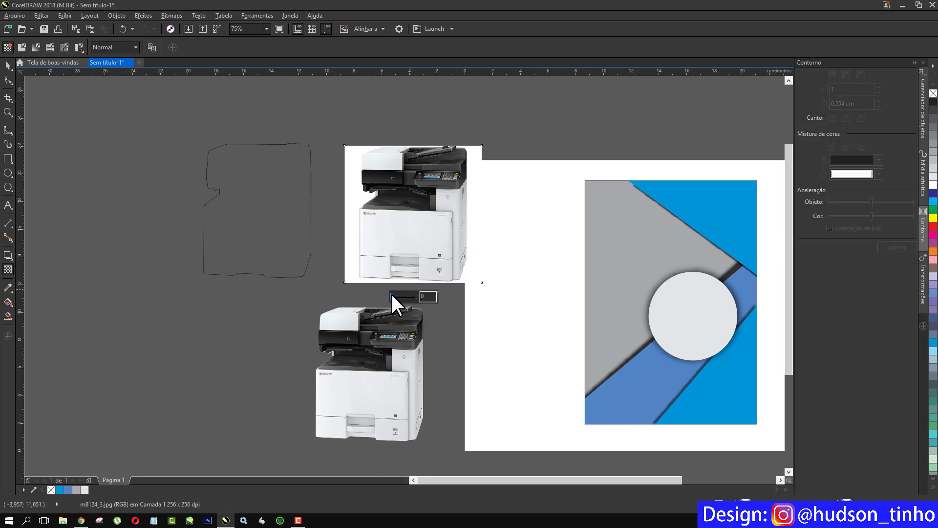
{"action": "left_click_drag", "start_coordinate": [398, 294], "coordinate": [408, 295]}
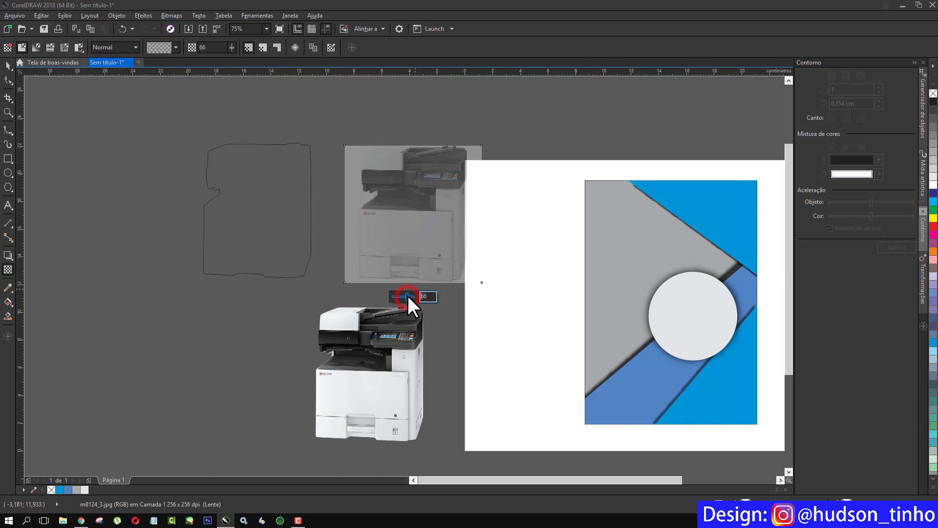
Step: Move the transparent photo farther across the page's left edge and enlarge it proportionally to 66.7%, about 17.64 cm wide
{"action": "left_click", "coordinate": [6, 66]}
{"action": "left_click_drag", "start_coordinate": [398, 189], "coordinate": [464, 206]}
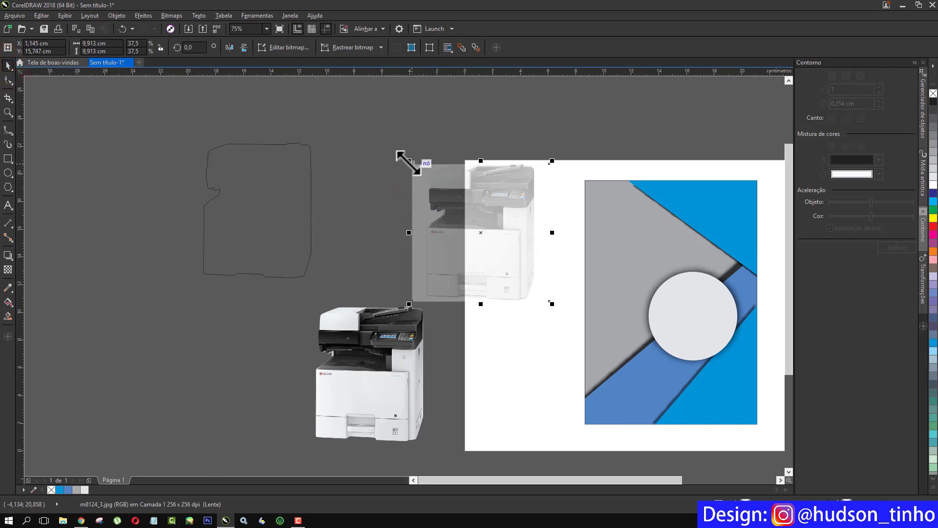
{"action": "left_click_drag", "start_coordinate": [408, 162], "coordinate": [306, 99]}
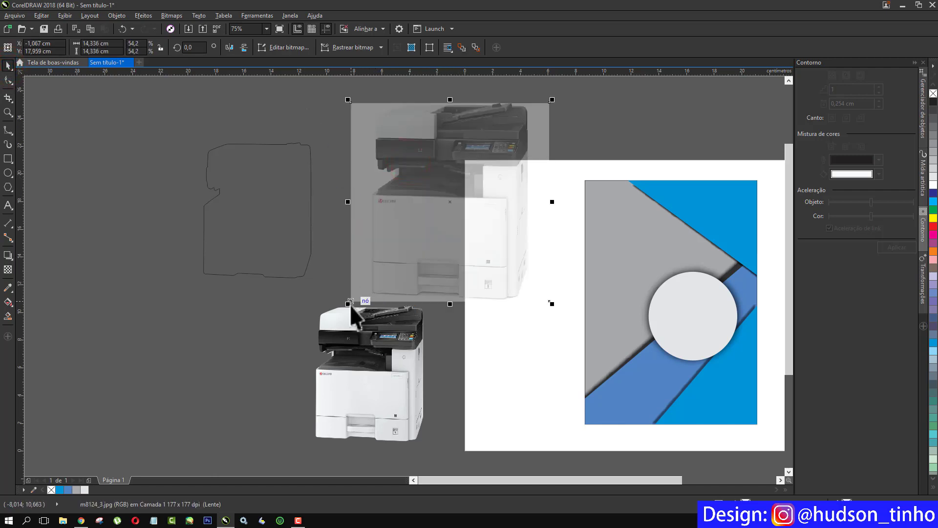
{"action": "left_click_drag", "start_coordinate": [346, 309], "coordinate": [305, 348]}
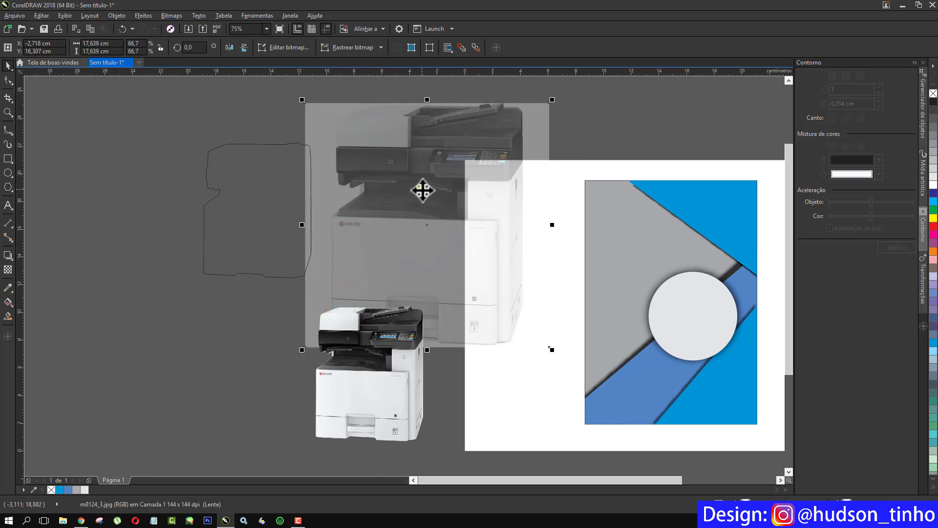
Step: PowerClip the transparent printer photo inside the layout's background rectangle, and refit the clipped photo to 66.8%, about 17.69 cm wide
{"action": "left_click_drag", "start_coordinate": [423, 191], "coordinate": [625, 250]}
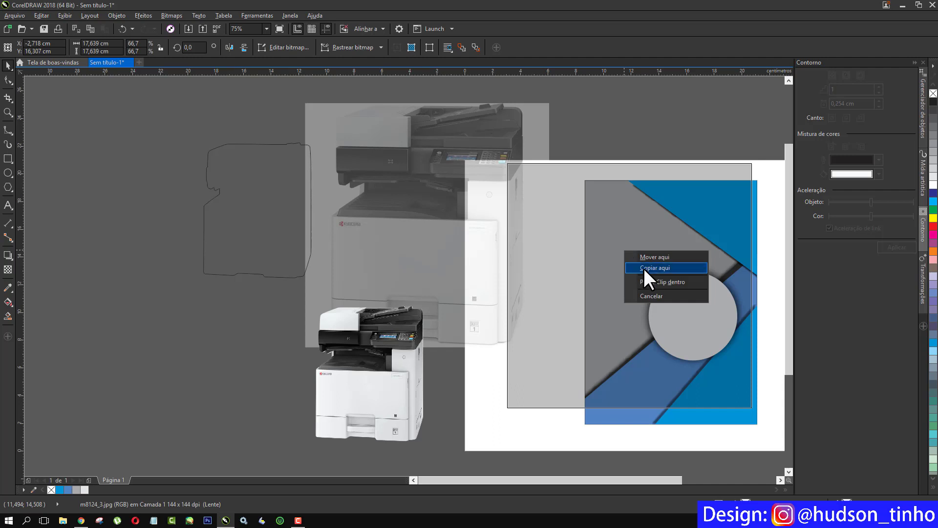
{"action": "left_click", "coordinate": [675, 282]}
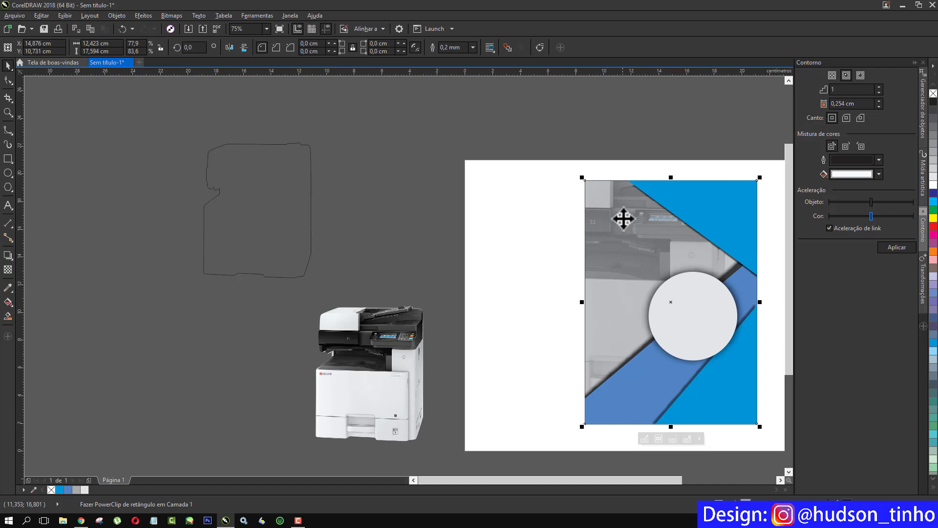
{"action": "left_click", "coordinate": [644, 437]}
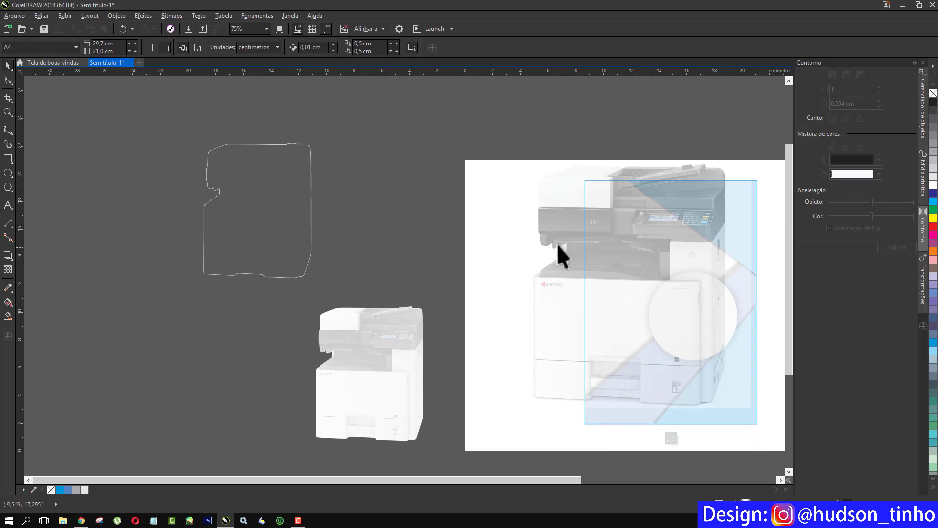
{"action": "left_click", "coordinate": [553, 210]}
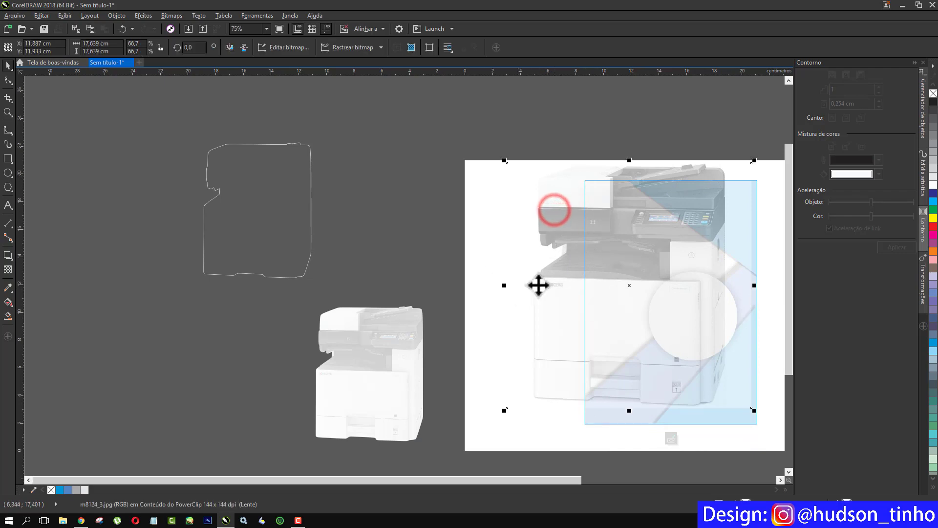
{"action": "left_click_drag", "start_coordinate": [543, 262], "coordinate": [546, 280]}
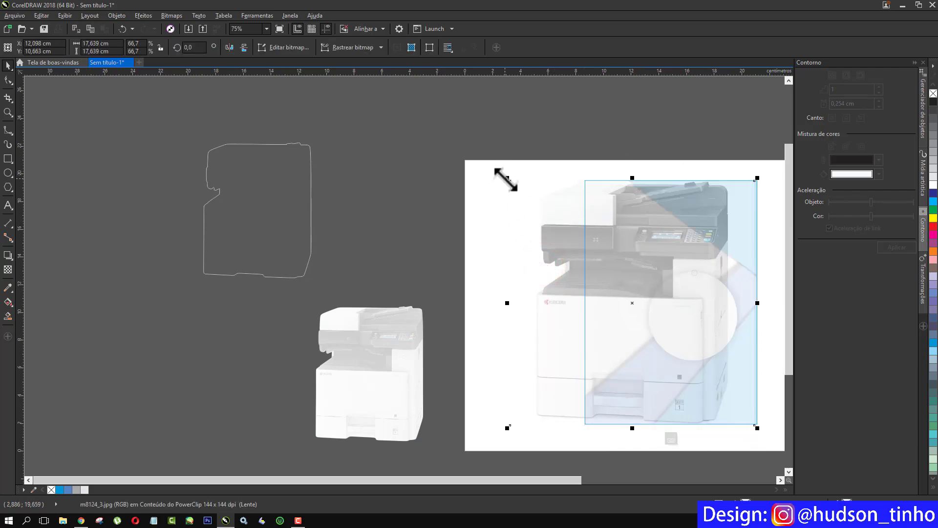
{"action": "left_click_drag", "start_coordinate": [507, 178], "coordinate": [488, 158]}
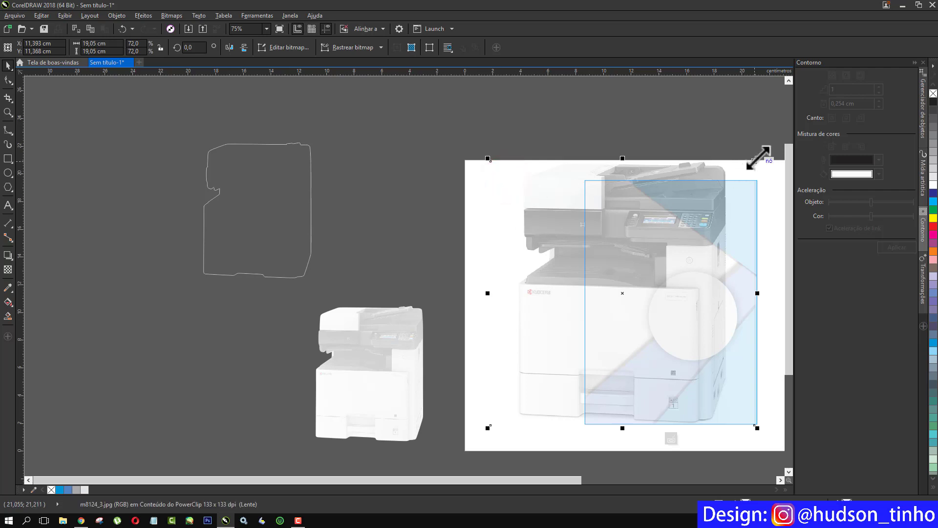
{"action": "left_click_drag", "start_coordinate": [758, 158], "coordinate": [746, 174]}
{"action": "left_click", "coordinate": [523, 243]}
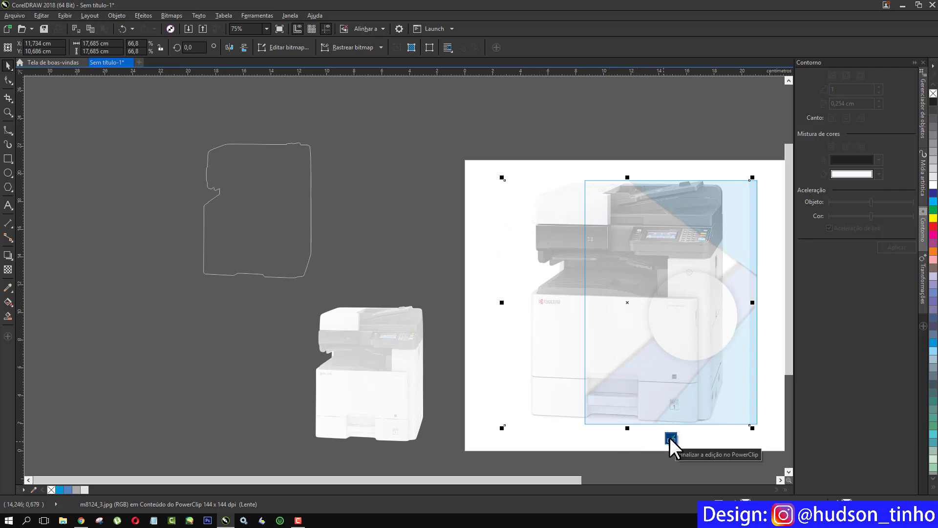
{"action": "left_click", "coordinate": [670, 438]}
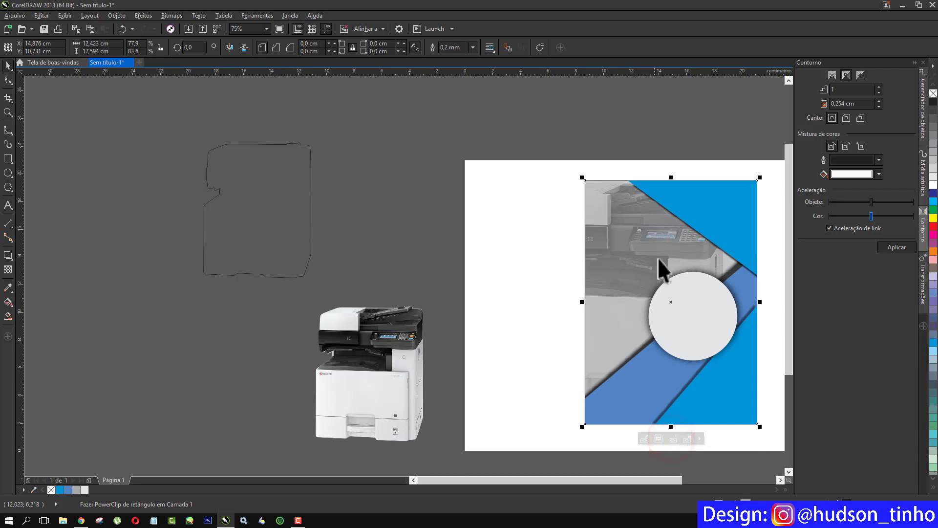
Step: Shrink the cut-out printer proportionally to 29.2%, about 6.04 cm wide, and place it over the layout's gray area beside the circle
{"action": "left_click", "coordinate": [367, 335]}
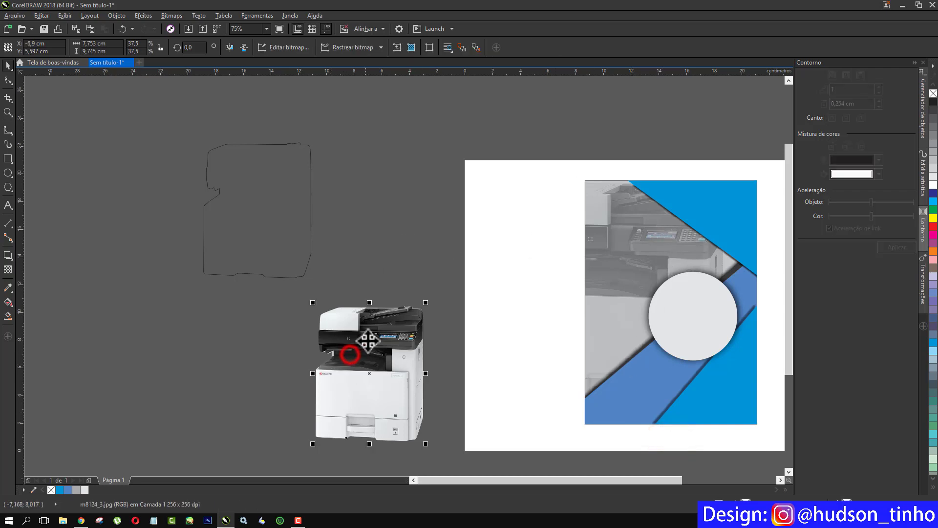
{"action": "left_click_drag", "start_coordinate": [367, 335], "coordinate": [390, 273]}
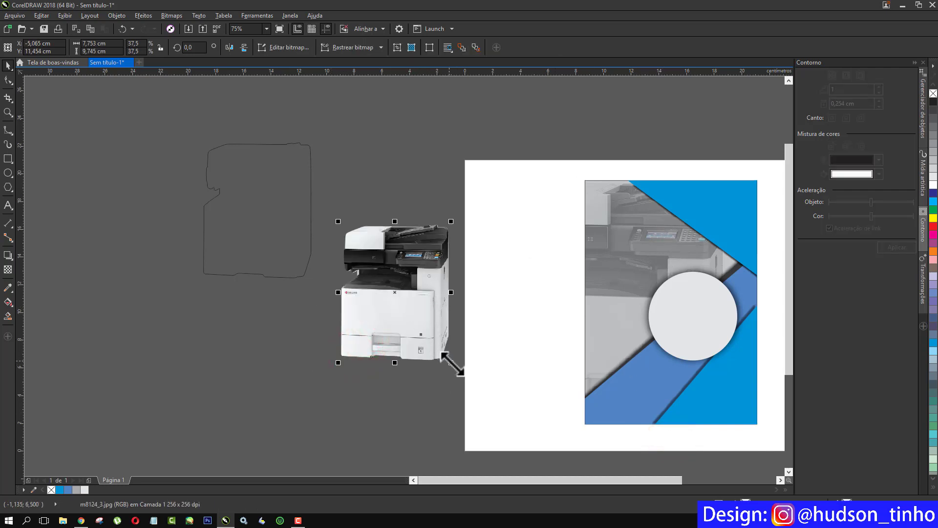
{"action": "left_click_drag", "start_coordinate": [451, 363], "coordinate": [425, 329]}
{"action": "left_click_drag", "start_coordinate": [378, 274], "coordinate": [635, 267]}
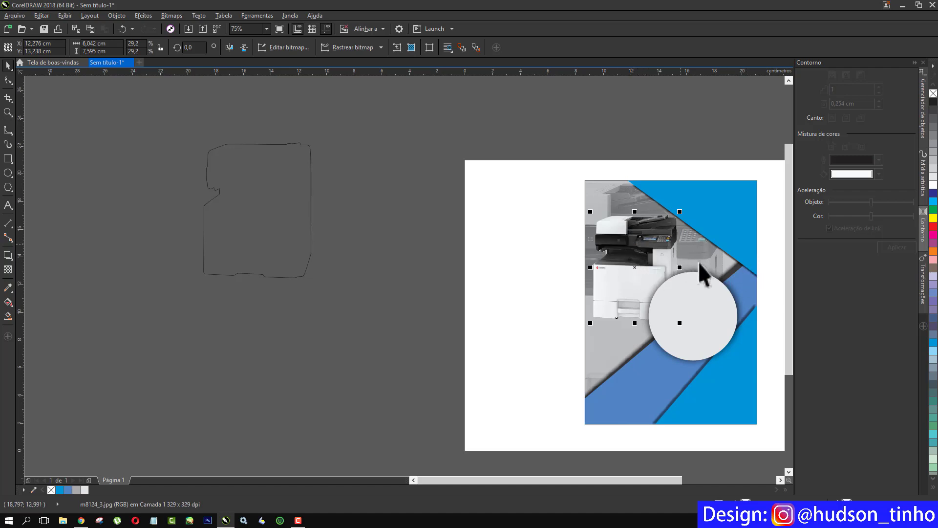
{"action": "left_click_drag", "start_coordinate": [635, 266], "coordinate": [643, 273]}
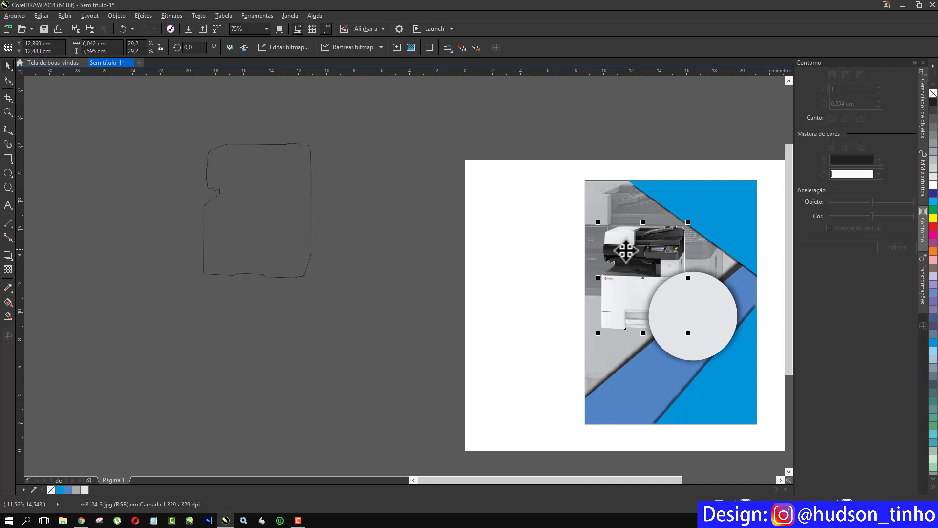
Step: Reorder the cut-out printer so it sits just in front of the background rectangle and behind the circle
{"action": "key", "text": "shift+Page_Up"}
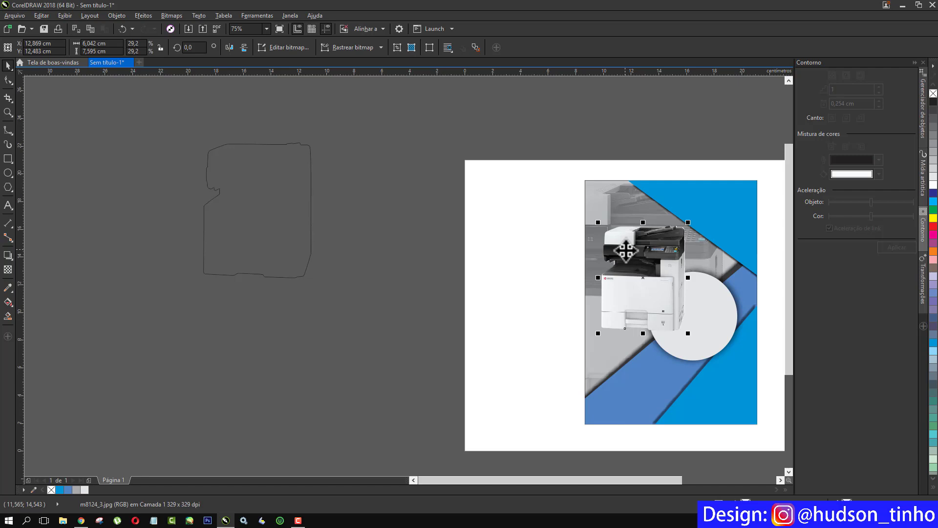
{"action": "scroll", "coordinate": [691, 294], "scroll_direction": "up", "scroll_amount": 1}
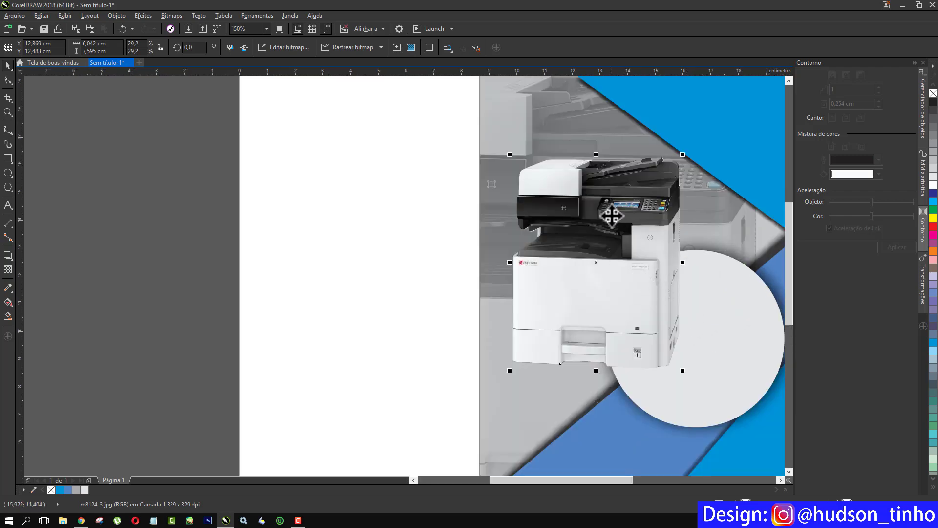
{"action": "right_click", "coordinate": [583, 195]}
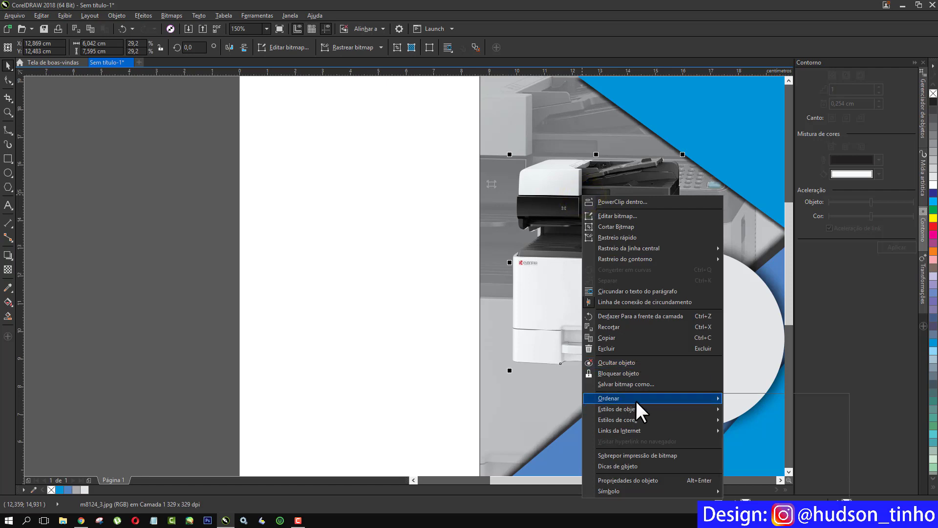
{"action": "mouse_move", "coordinate": [637, 404]}
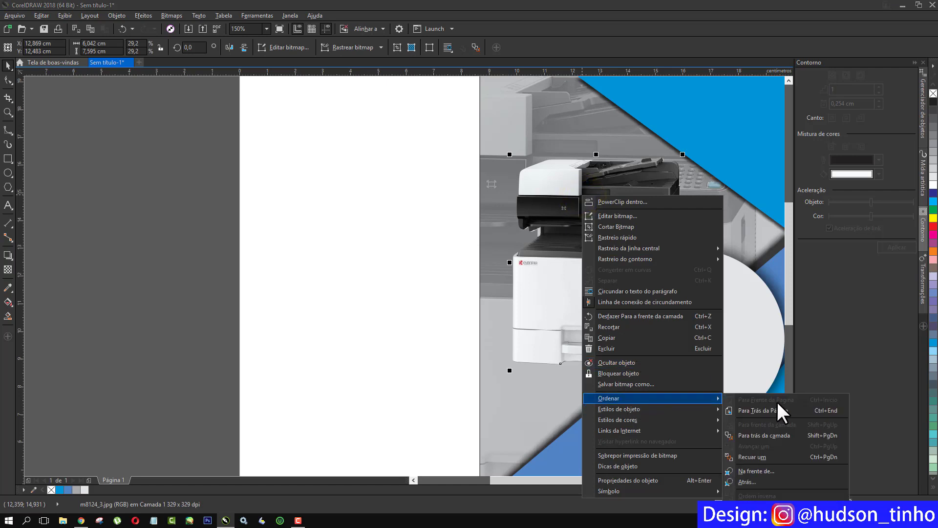
{"action": "left_click", "coordinate": [774, 471]}
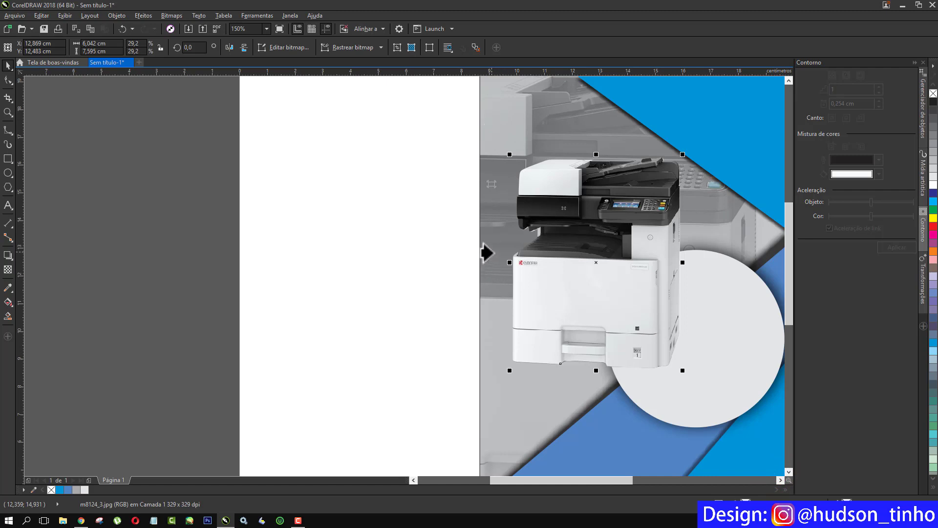
{"action": "left_click", "coordinate": [495, 254]}
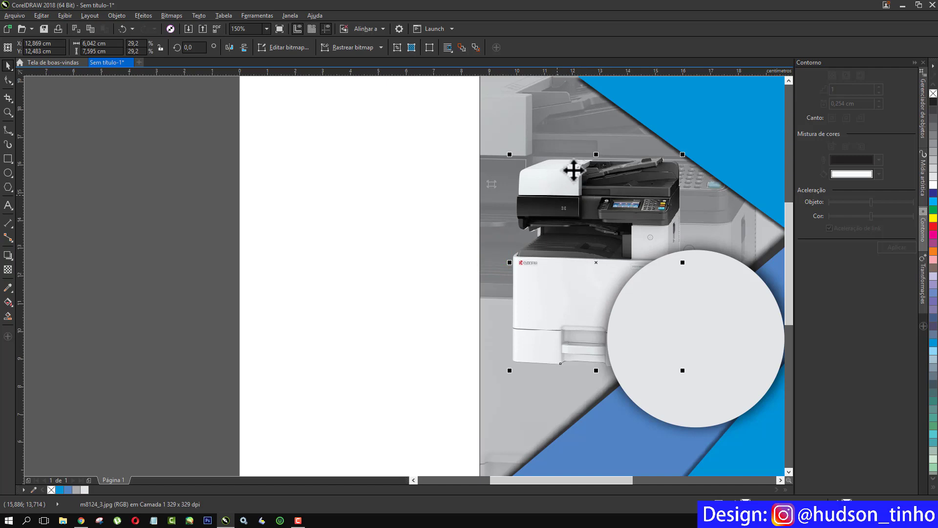
{"action": "scroll", "coordinate": [522, 184], "scroll_direction": "down", "scroll_amount": 2}
{"action": "left_click", "coordinate": [470, 164]}
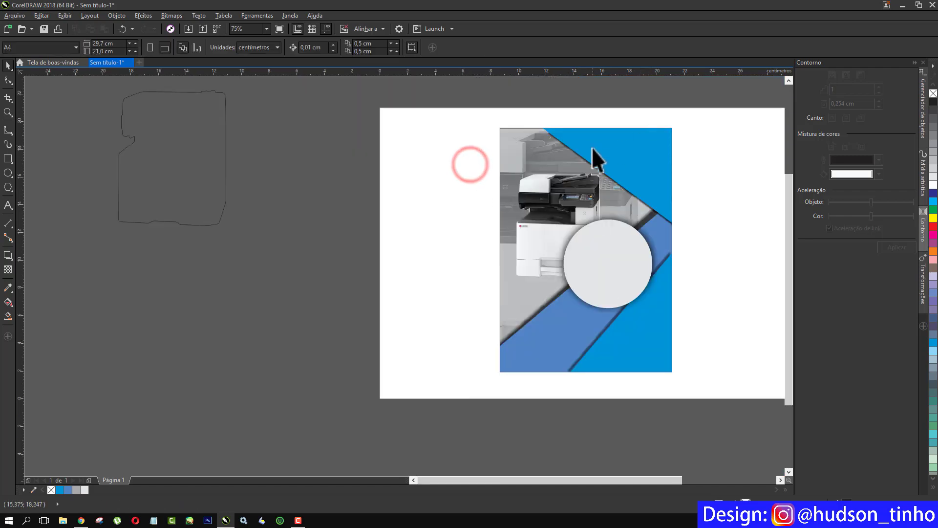
Step: Move the cut-out printer up and left within the gray area and enlarge it proportionally to 31%, about 6.41 cm wide
{"action": "left_click", "coordinate": [552, 187]}
{"action": "left_click_drag", "start_coordinate": [552, 188], "coordinate": [524, 177]}
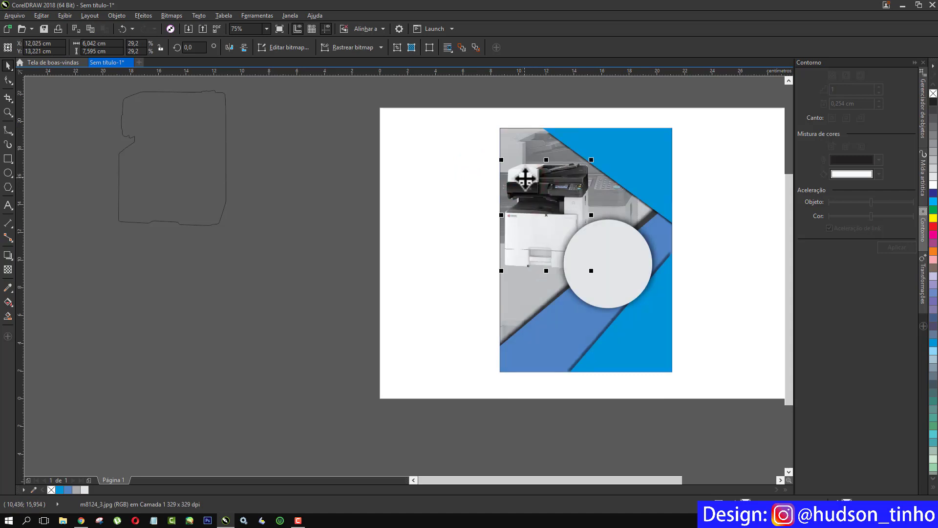
{"action": "mouse_move", "coordinate": [591, 270]}
{"action": "left_mouse_down"}
{"action": "mouse_move", "coordinate": [596, 278]}
{"action": "mouse_move", "coordinate": [586, 268]}
{"action": "left_mouse_up"}
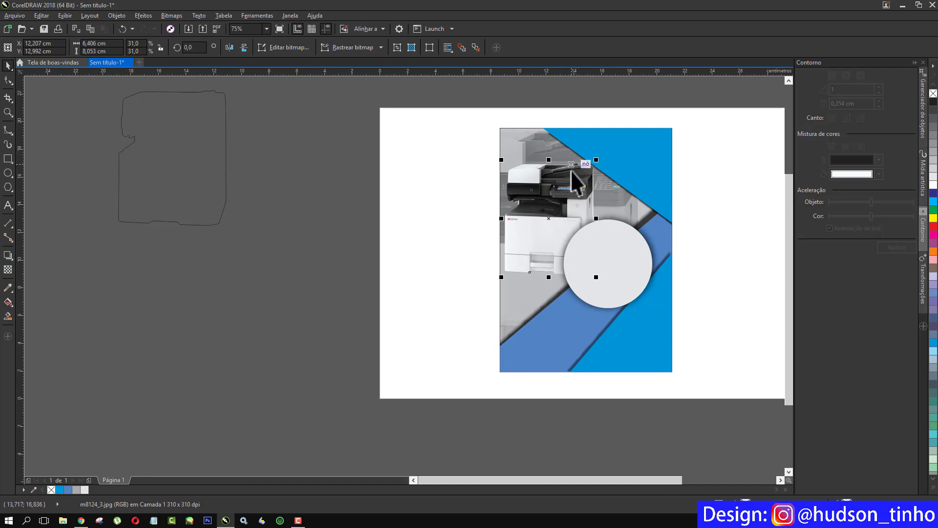
{"action": "scroll", "coordinate": [569, 169], "scroll_direction": "up", "scroll_amount": 2}
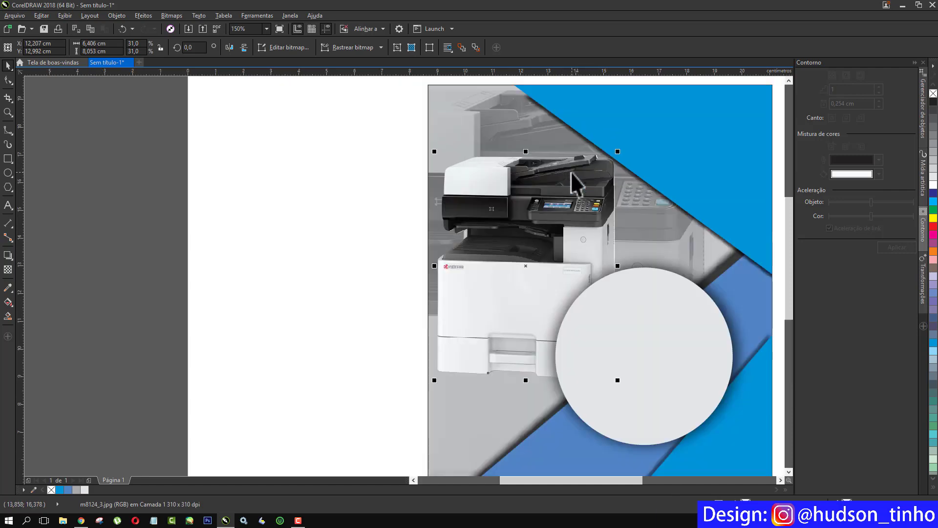
{"action": "left_click", "coordinate": [369, 174]}
{"action": "scroll", "coordinate": [369, 175], "scroll_direction": "down", "scroll_amount": 2}
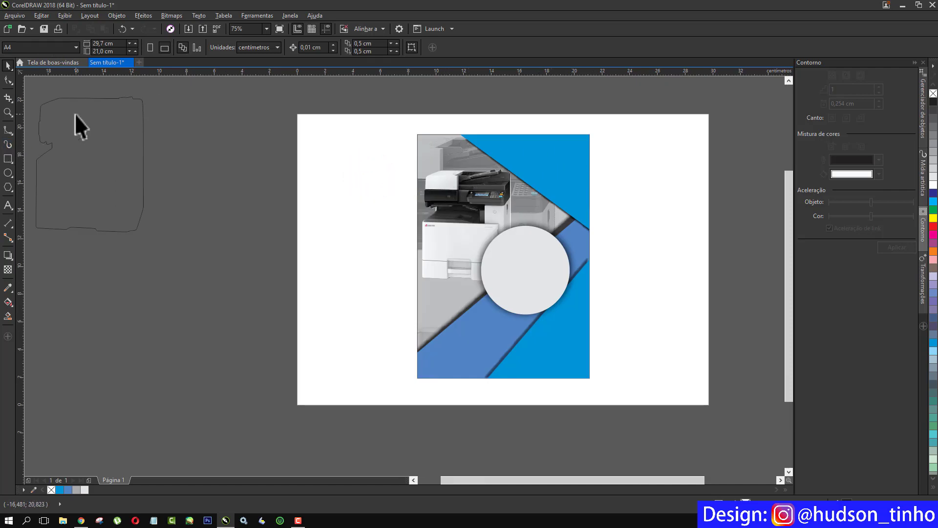
Step: Delete the leftover traced printer outline beside the layout
{"action": "left_click_drag", "start_coordinate": [75, 113], "coordinate": [310, 203]}
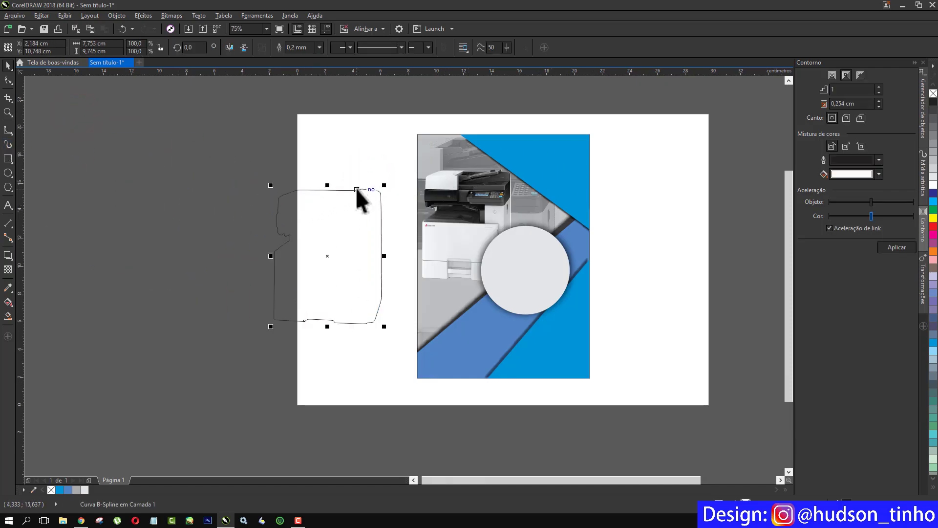
{"action": "key", "text": "Delete"}
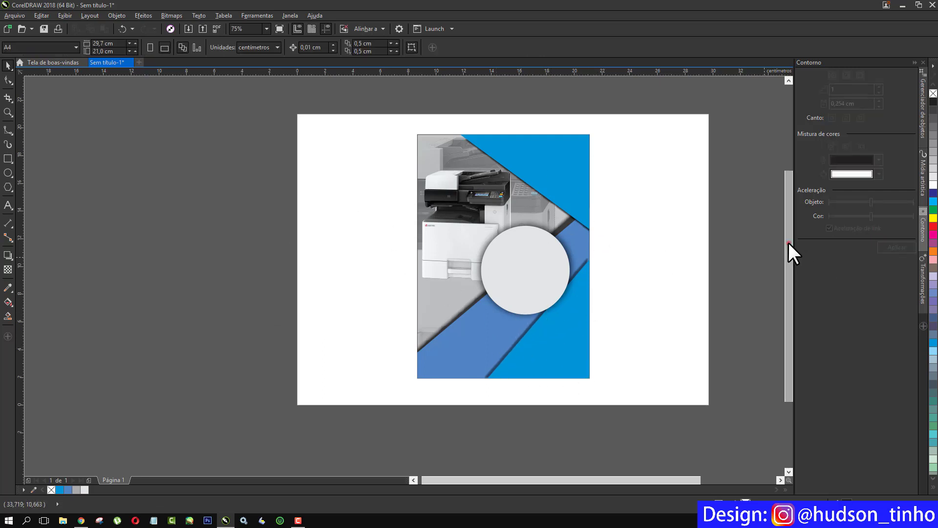
{"action": "left_click_drag", "start_coordinate": [788, 242], "coordinate": [788, 225]}
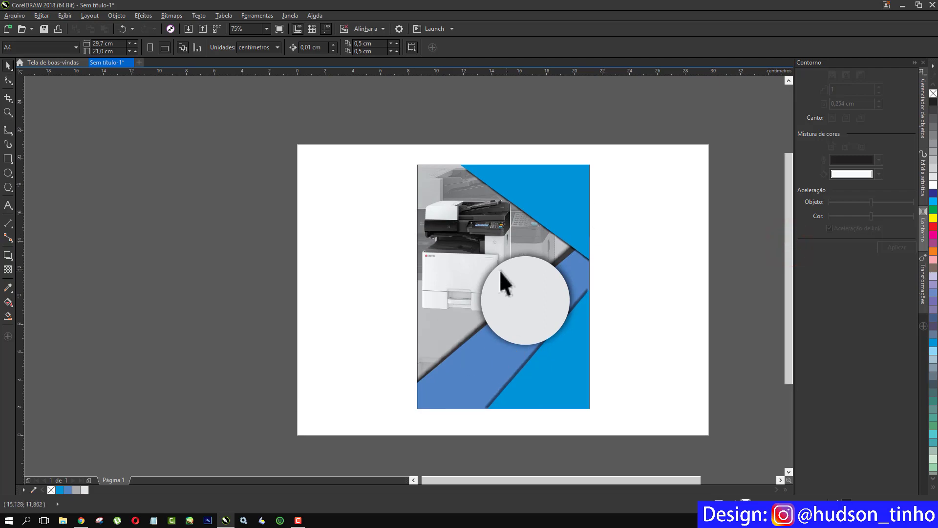
{"action": "right_click", "coordinate": [215, 185]}
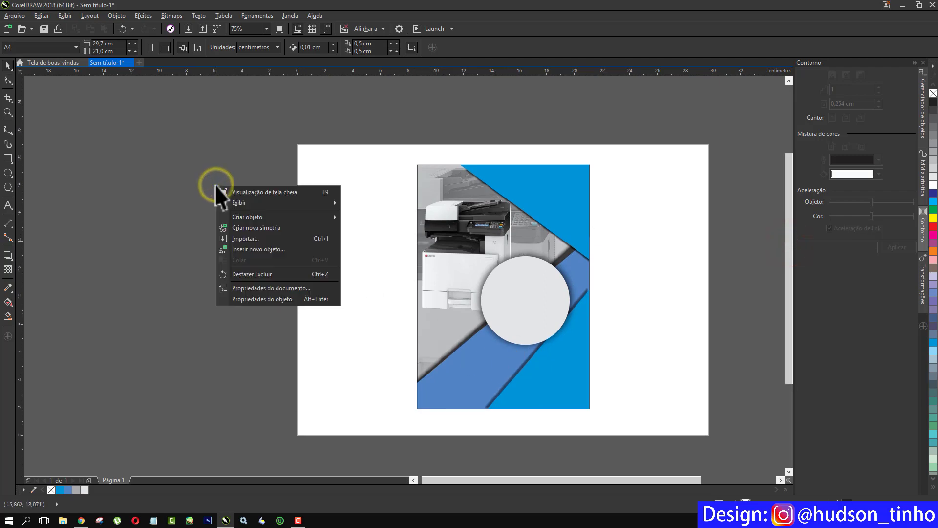
{"action": "left_click", "coordinate": [130, 249]}
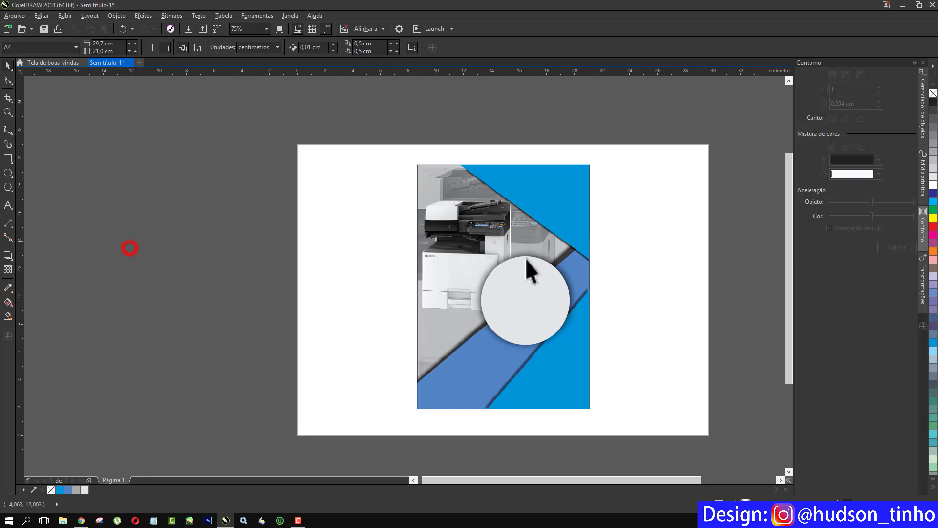
Step: Add the artistic text "Impressora Laser" on two lines in the empty area left of the page
{"action": "left_click", "coordinate": [7, 204]}
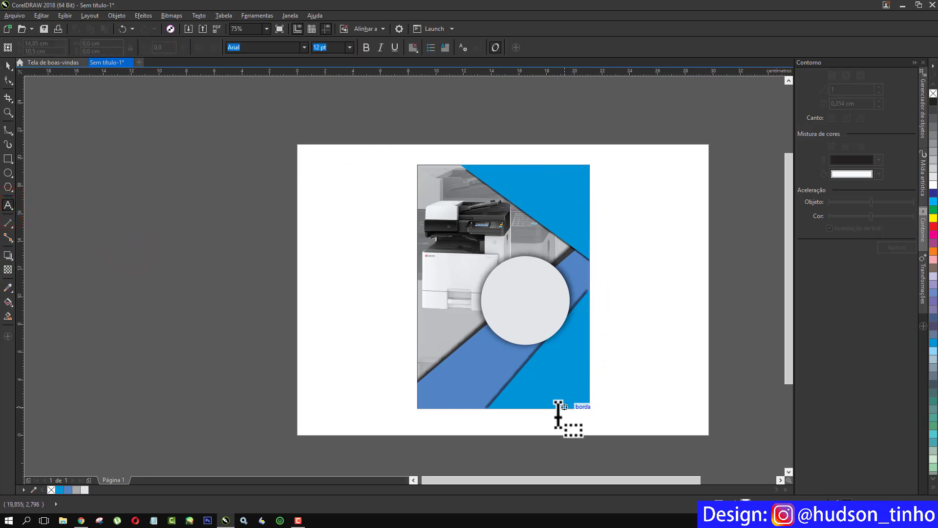
{"action": "left_click", "coordinate": [239, 192]}
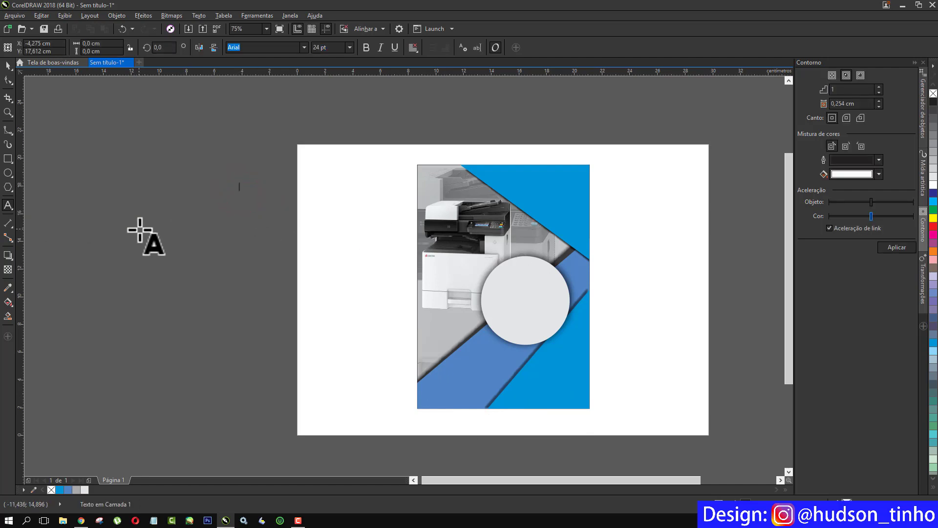
{"action": "type", "text": "Impressora"}
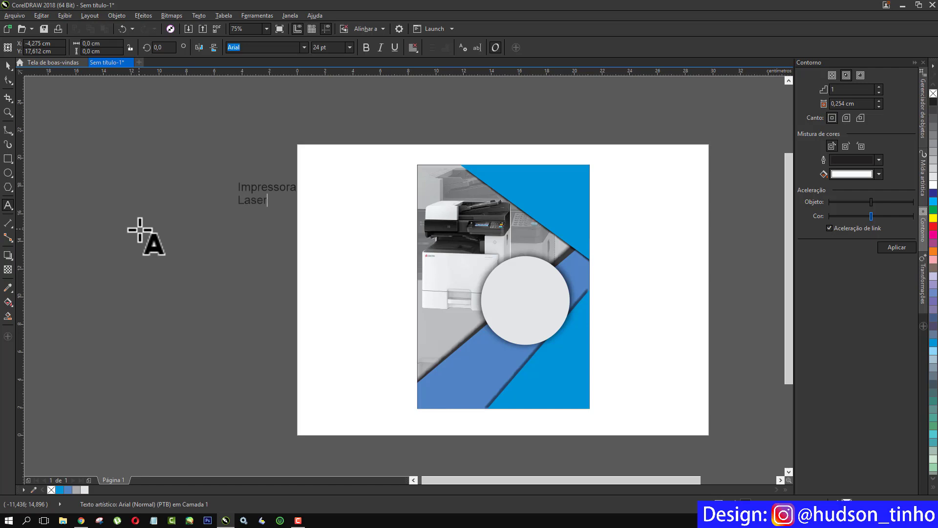
{"action": "left_click", "coordinate": [12, 64]}
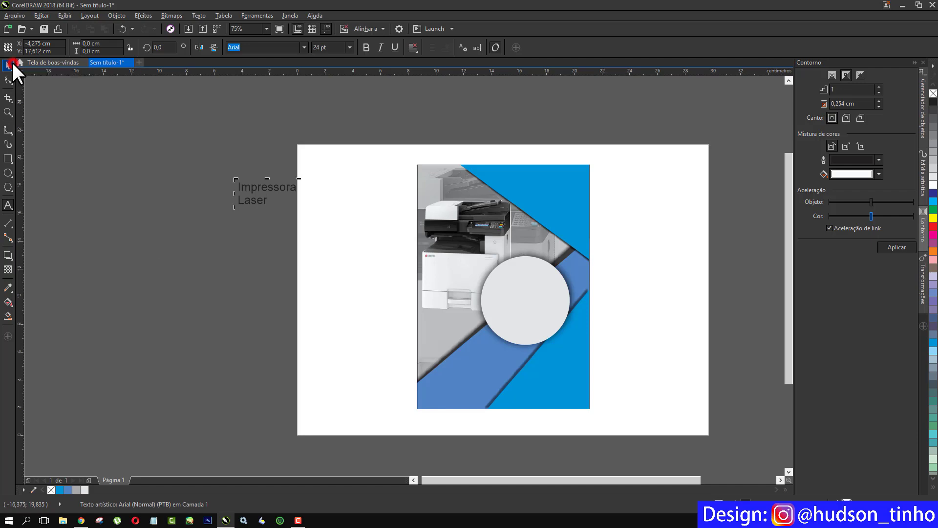
Step: Set the font of the "Impressora Laser" text to Bebas Neue
{"action": "left_click", "coordinate": [304, 44]}
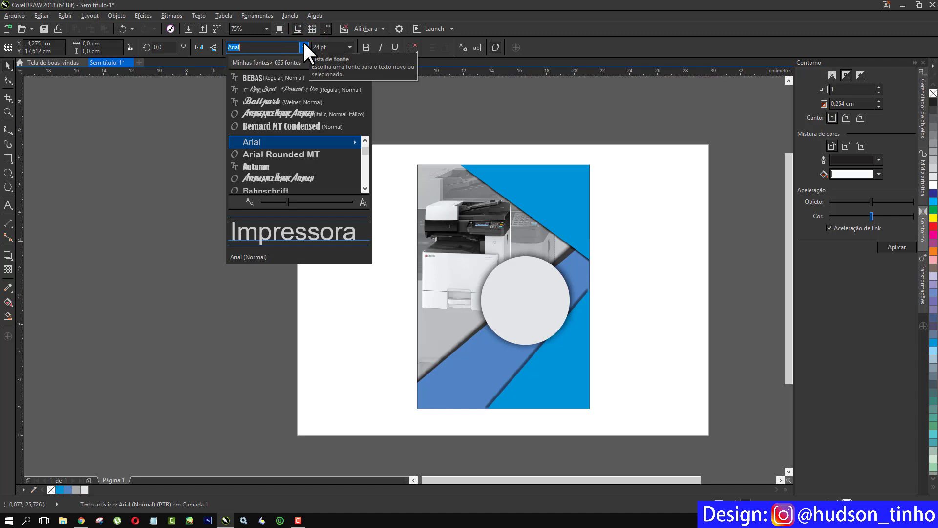
{"action": "left_click", "coordinate": [258, 47]}
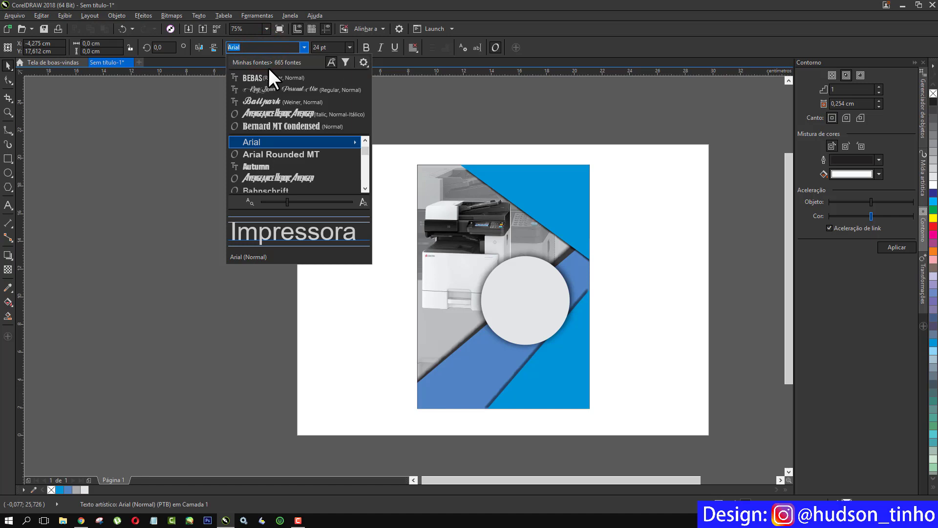
{"action": "type", "text": "beb"}
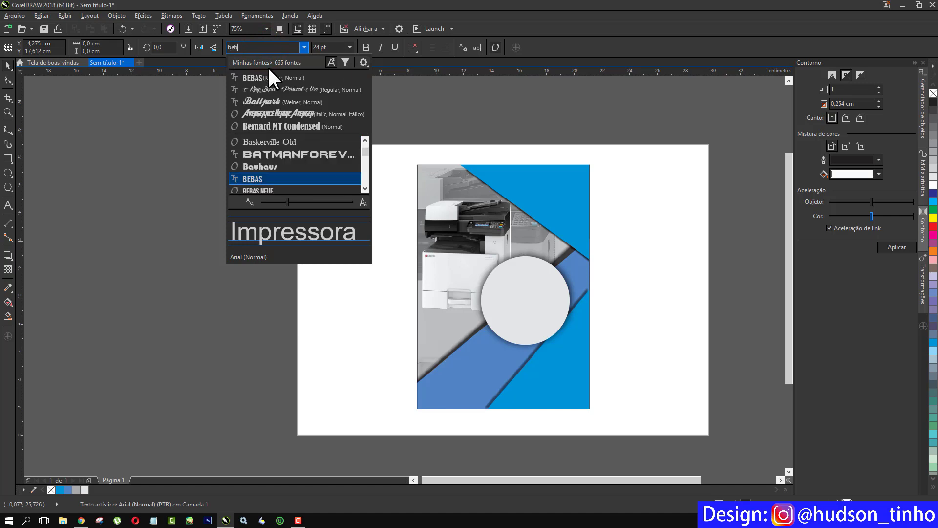
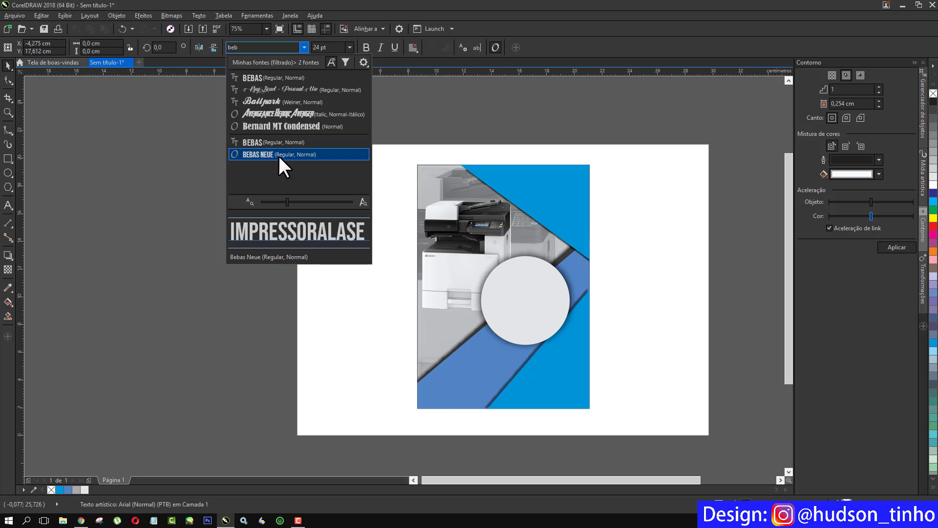
{"action": "left_click", "coordinate": [278, 154]}
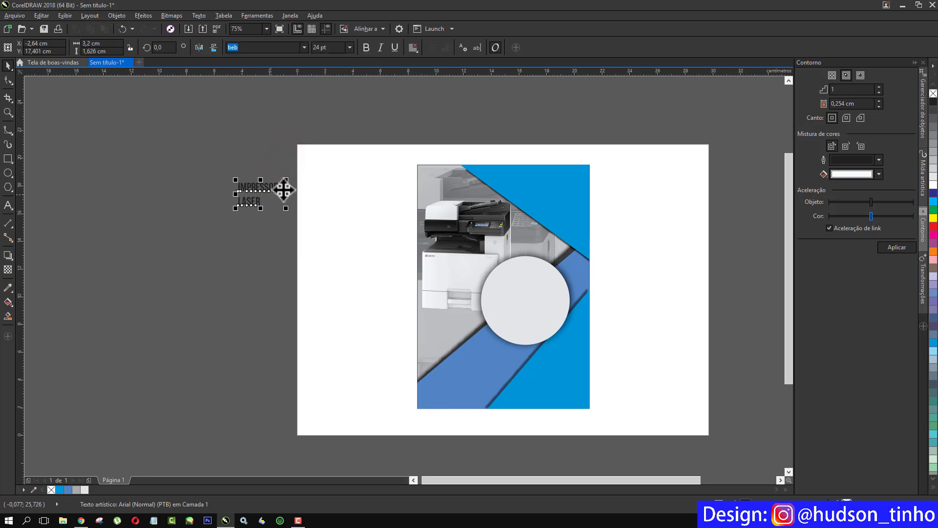
Step: Enlarge the title text to about 9.8 cm wide and break it apart into separate "IMPRESSORA" and "LASER" objects
{"action": "mouse_move", "coordinate": [259, 190]}
{"action": "left_mouse_down"}
{"action": "mouse_move", "coordinate": [225, 210]}
{"action": "mouse_move", "coordinate": [289, 243]}
{"action": "mouse_move", "coordinate": [278, 245]}
{"action": "mouse_move", "coordinate": [251, 209]}
{"action": "mouse_move", "coordinate": [354, 294]}
{"action": "mouse_move", "coordinate": [306, 220]}
{"action": "mouse_move", "coordinate": [249, 236]}
{"action": "mouse_move", "coordinate": [366, 239]}
{"action": "mouse_move", "coordinate": [362, 227]}
{"action": "mouse_move", "coordinate": [369, 243]}
{"action": "mouse_move", "coordinate": [363, 229]}
{"action": "left_mouse_up"}
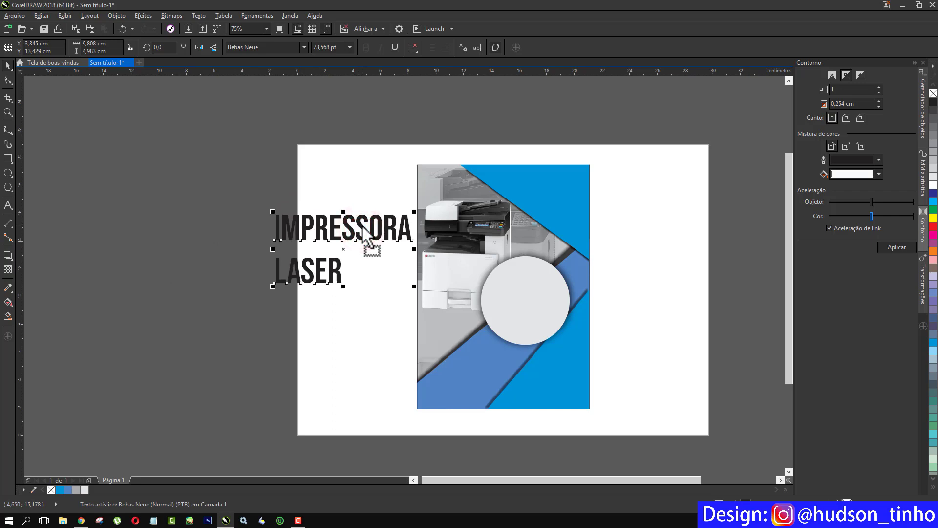
{"action": "left_click_drag", "start_coordinate": [364, 229], "coordinate": [362, 226]}
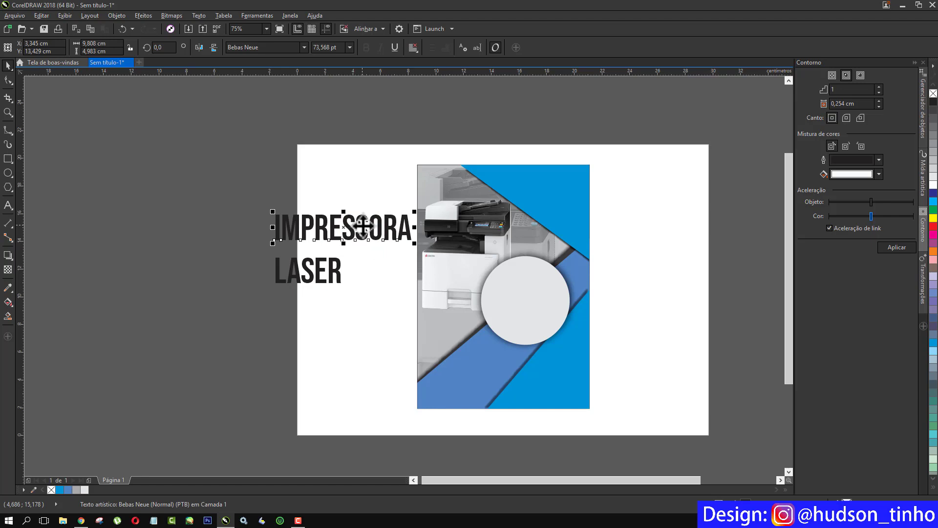
{"action": "key", "text": "ctrl+k"}
{"action": "left_click", "coordinate": [330, 274]}
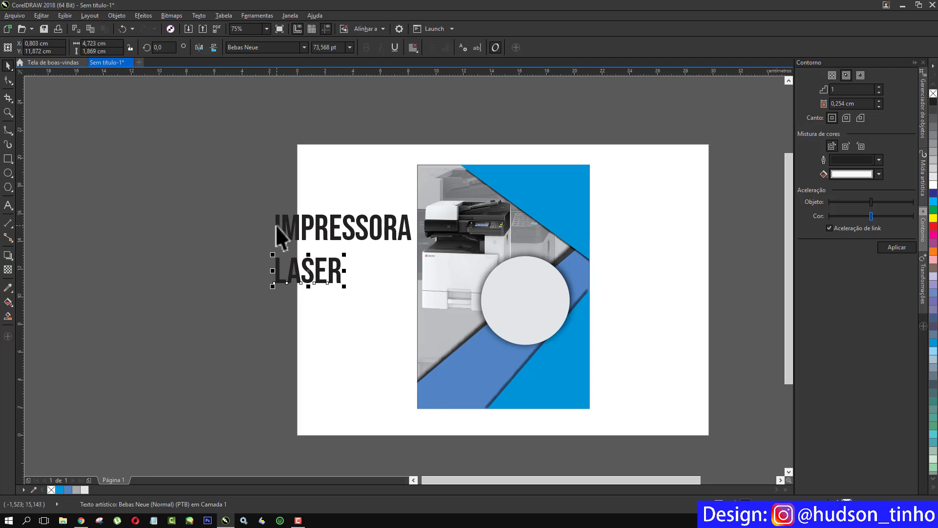
Step: Move "IMPRESSORA" into the upper right corner of the blue triangle and scale it down to about 6.49 cm wide
{"action": "left_click_drag", "start_coordinate": [277, 226], "coordinate": [479, 191]}
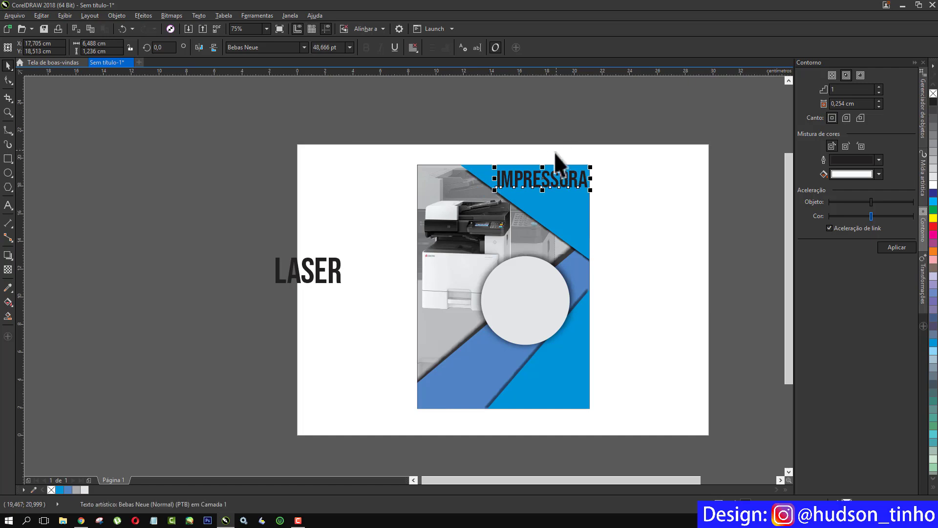
{"action": "scroll", "coordinate": [556, 153], "scroll_direction": "up", "scroll_amount": 4}
{"action": "left_click_drag", "start_coordinate": [539, 197], "coordinate": [532, 193]}
{"action": "scroll", "coordinate": [532, 194], "scroll_direction": "down", "scroll_amount": 2}
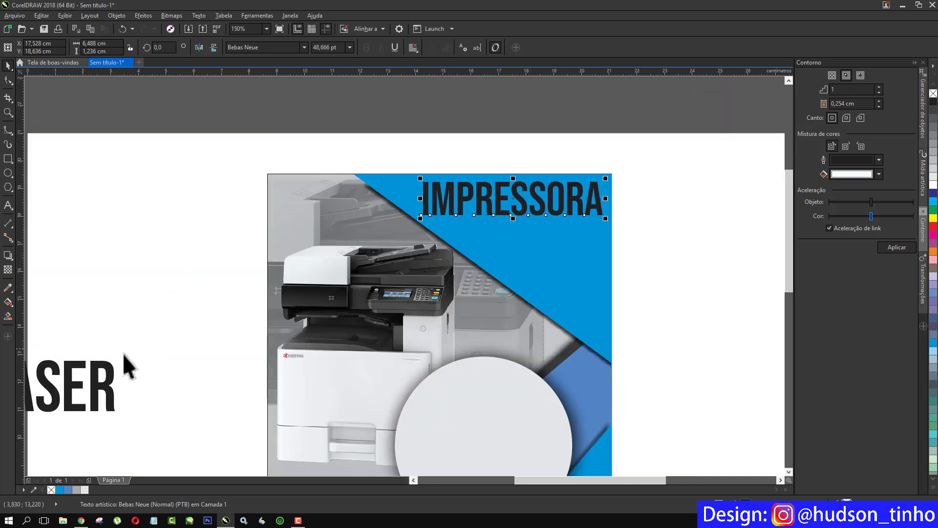
Step: Place "LASER" directly beneath "IMPRESSORA", flush with its right end, and scale it down to about 4.3 cm wide
{"action": "left_click_drag", "start_coordinate": [107, 376], "coordinate": [594, 230]}
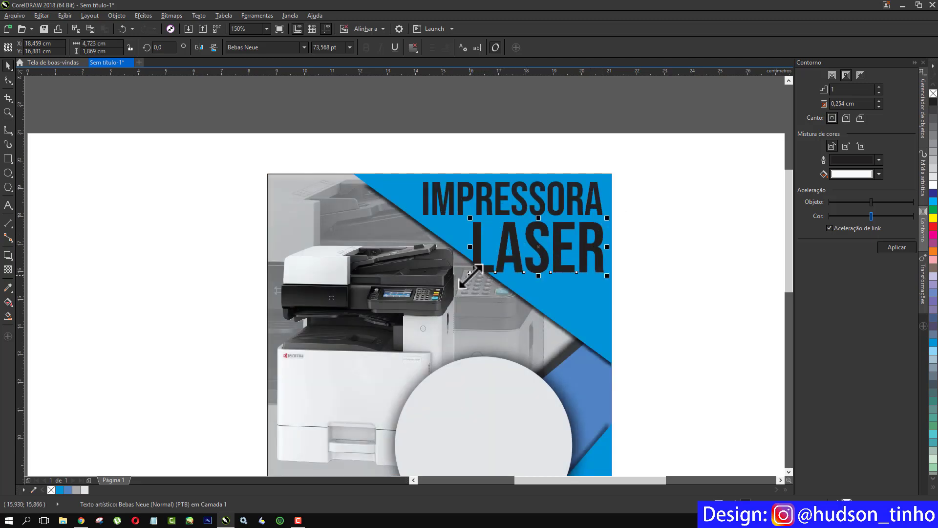
{"action": "left_click_drag", "start_coordinate": [470, 275], "coordinate": [483, 270]}
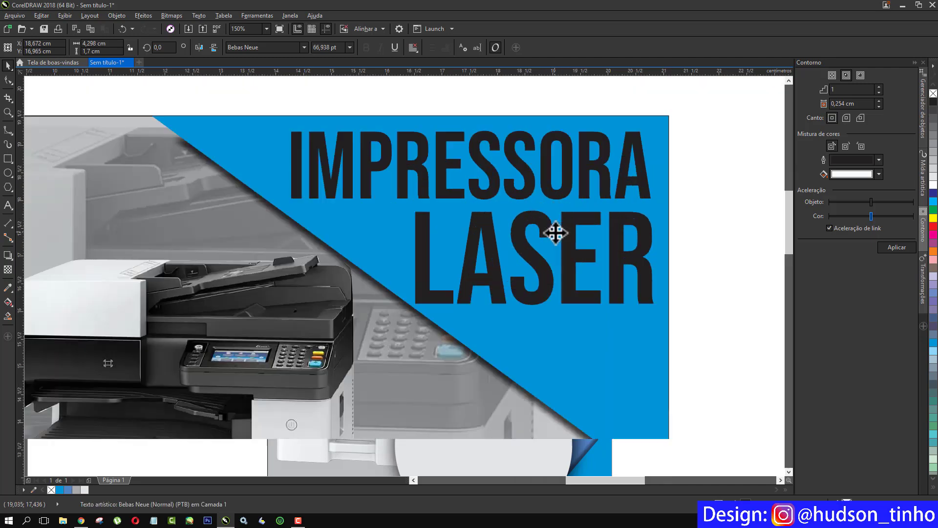
{"action": "scroll", "coordinate": [555, 229], "scroll_direction": "up", "scroll_amount": 1}
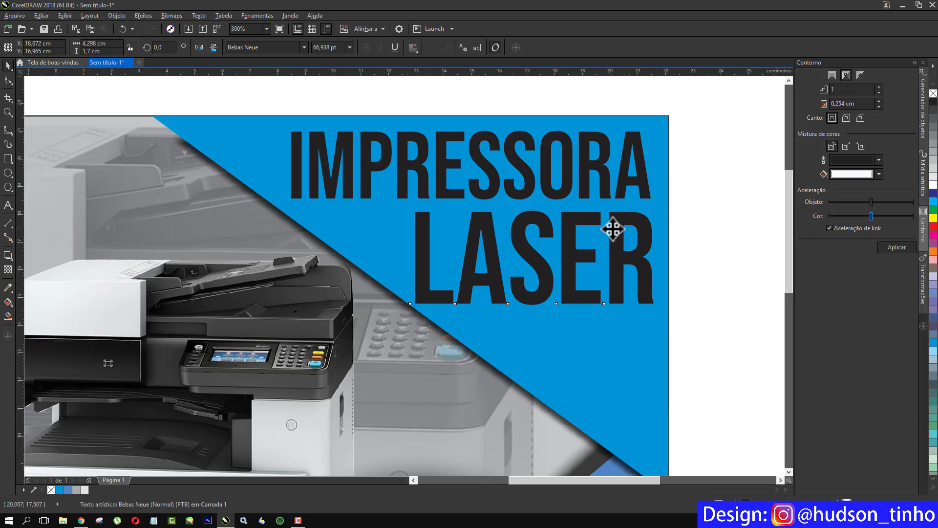
{"action": "scroll", "coordinate": [611, 230], "scroll_direction": "down", "scroll_amount": 1}
{"action": "left_click", "coordinate": [470, 140]}
{"action": "scroll", "coordinate": [472, 147], "scroll_direction": "down", "scroll_amount": 1}
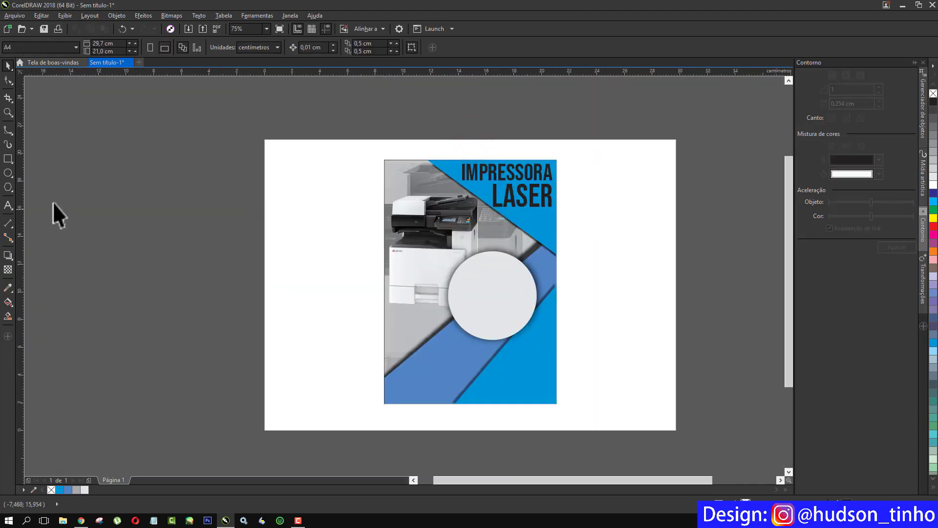
Step: Add the artistic text "R$" in the empty area left of the page, in the Bebas Neue font
{"action": "left_click", "coordinate": [4, 204]}
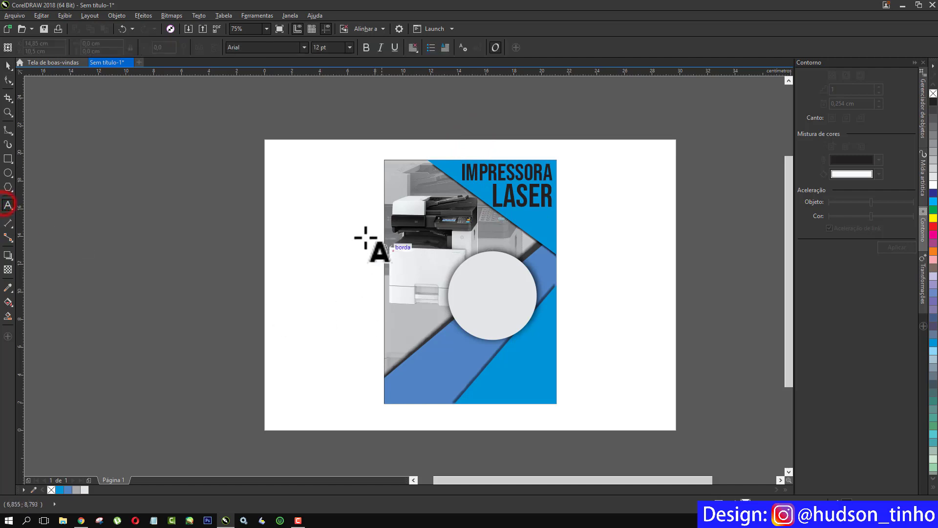
{"action": "left_click", "coordinate": [173, 256]}
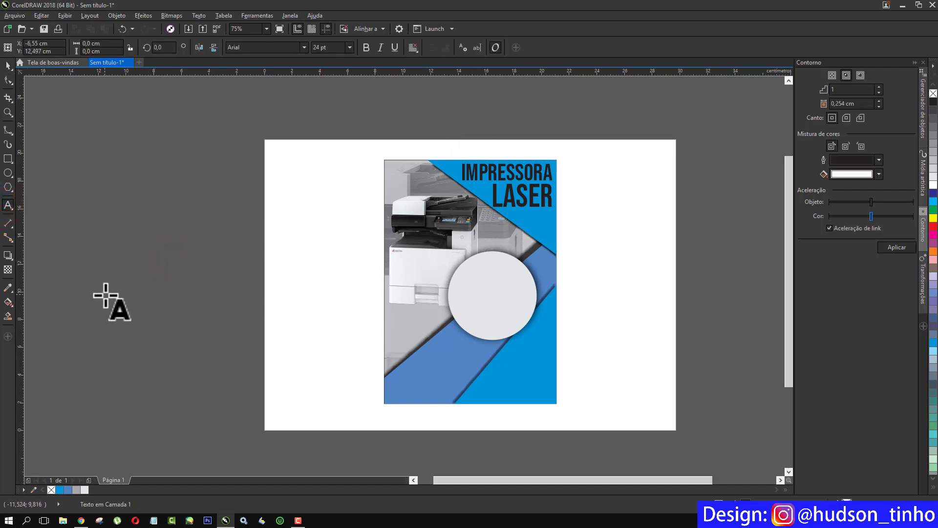
{"action": "type", "text": "R$"}
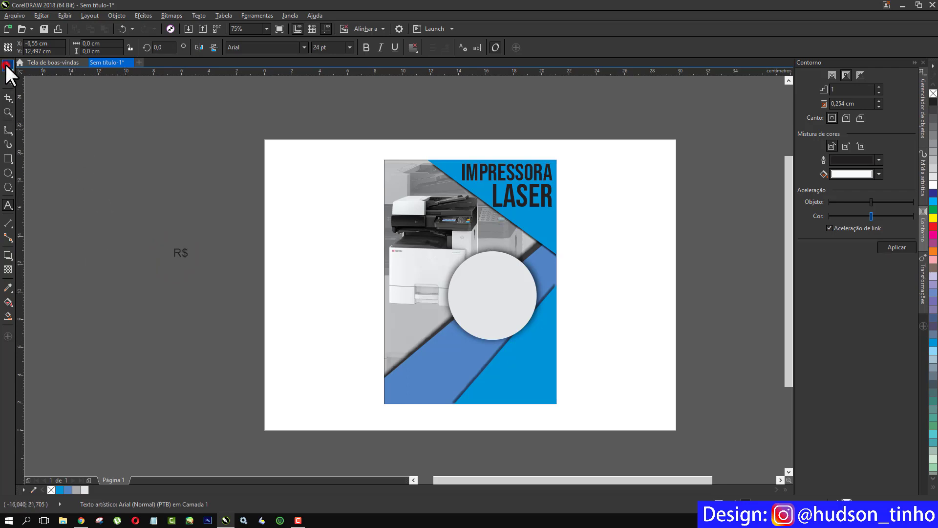
{"action": "left_click", "coordinate": [304, 47]}
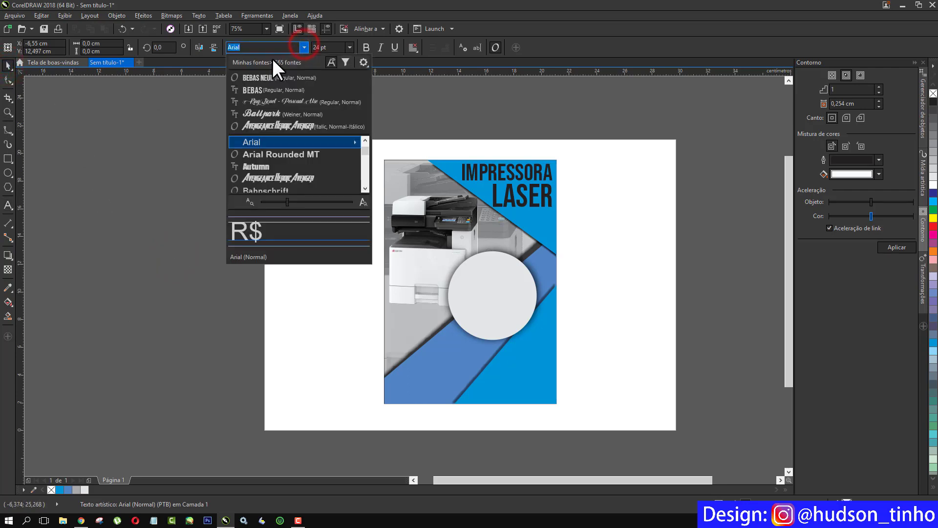
{"action": "left_click", "coordinate": [278, 76]}
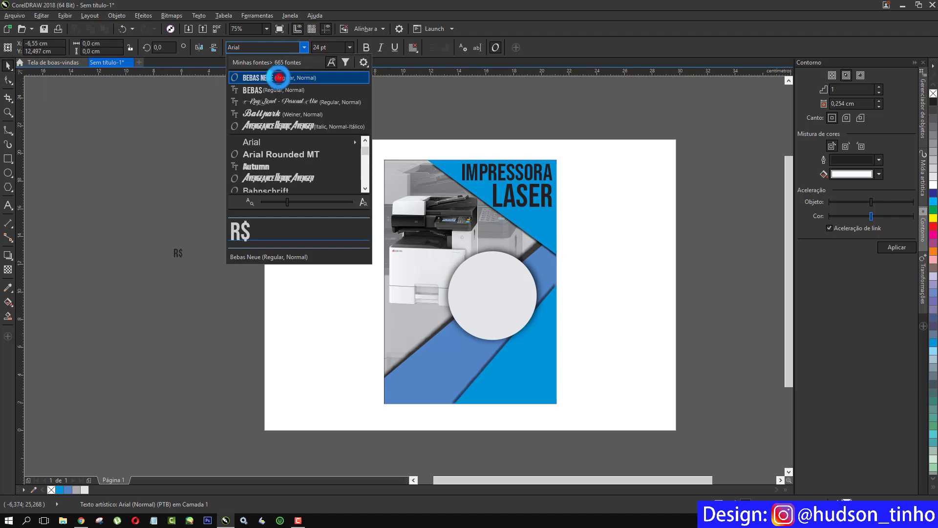
Step: Enlarge "R$" proportionally to about 2.83 cm wide and place it in the upper part of the gray circle
{"action": "left_click_drag", "start_coordinate": [168, 243], "coordinate": [141, 215]}
{"action": "left_click_drag", "start_coordinate": [201, 246], "coordinate": [489, 286]}
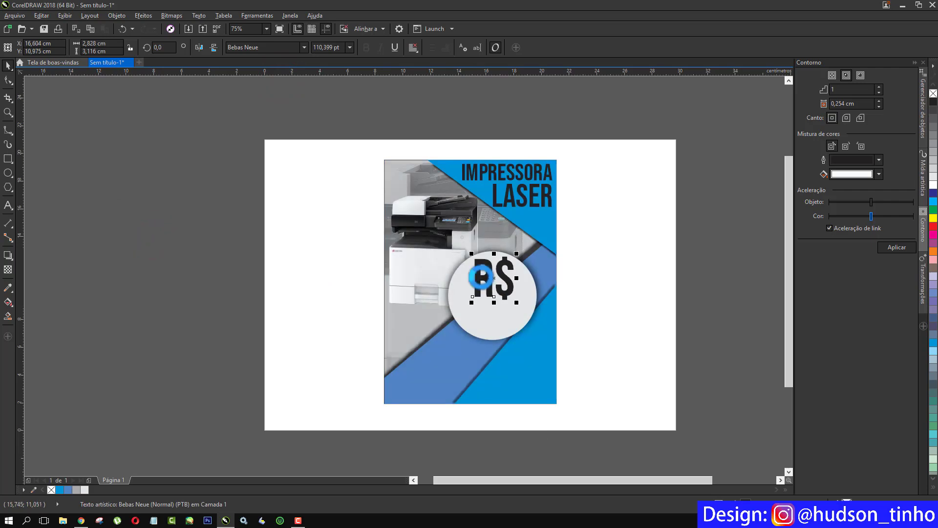
{"action": "scroll", "coordinate": [491, 305], "scroll_direction": "up", "scroll_amount": 3}
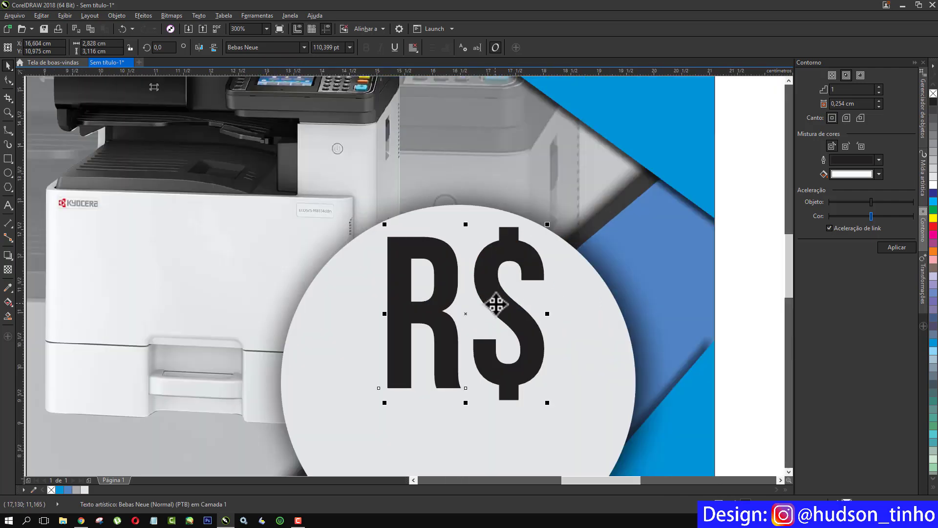
{"action": "scroll", "coordinate": [496, 305], "scroll_direction": "down", "scroll_amount": 2}
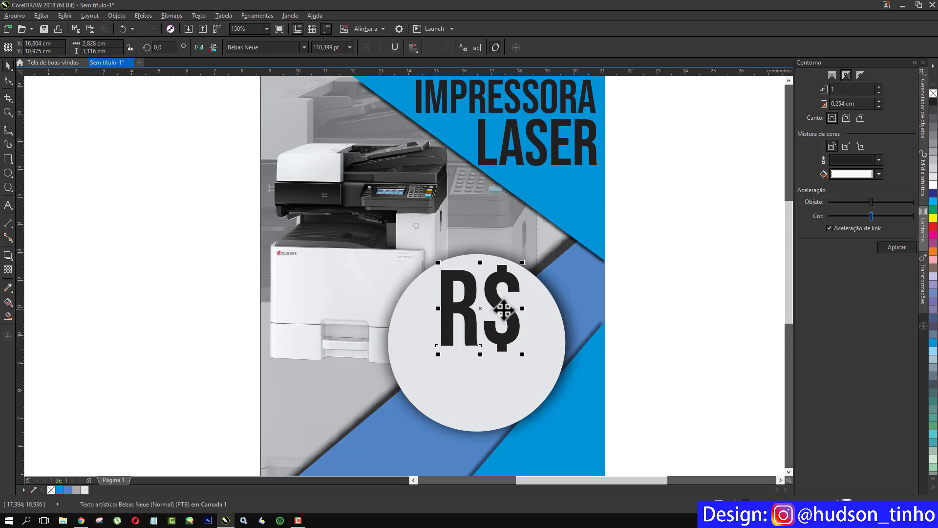
Step: Duplicate "R$" straight below the original and replace the copy's text with "2.000,00"
{"action": "left_click_drag", "start_coordinate": [504, 309], "coordinate": [449, 410]}
{"action": "double_click", "coordinate": [509, 408]}
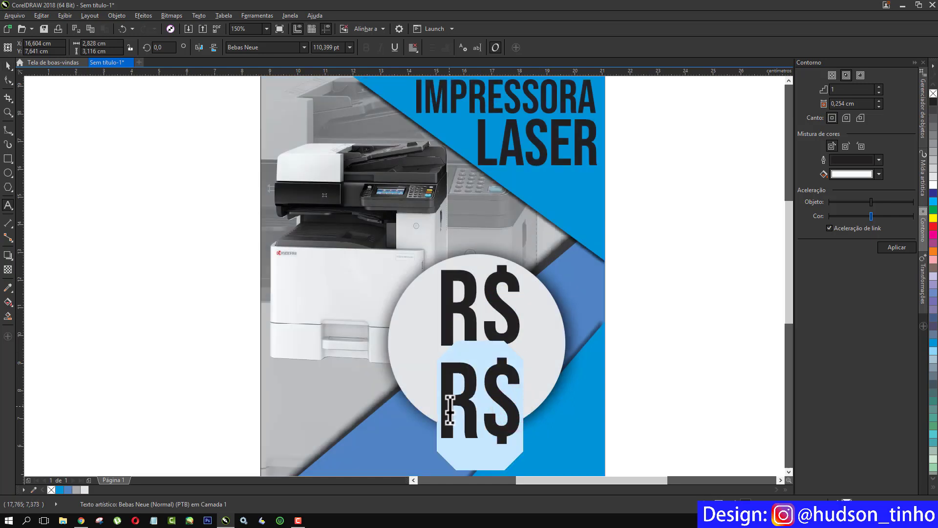
{"action": "type", "text": "2"}
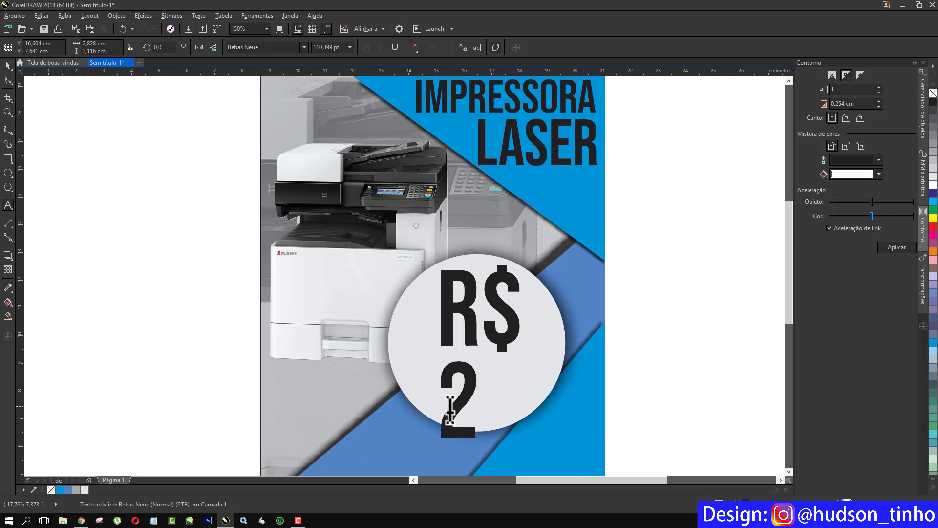
{"action": "type", "text": ".000"}
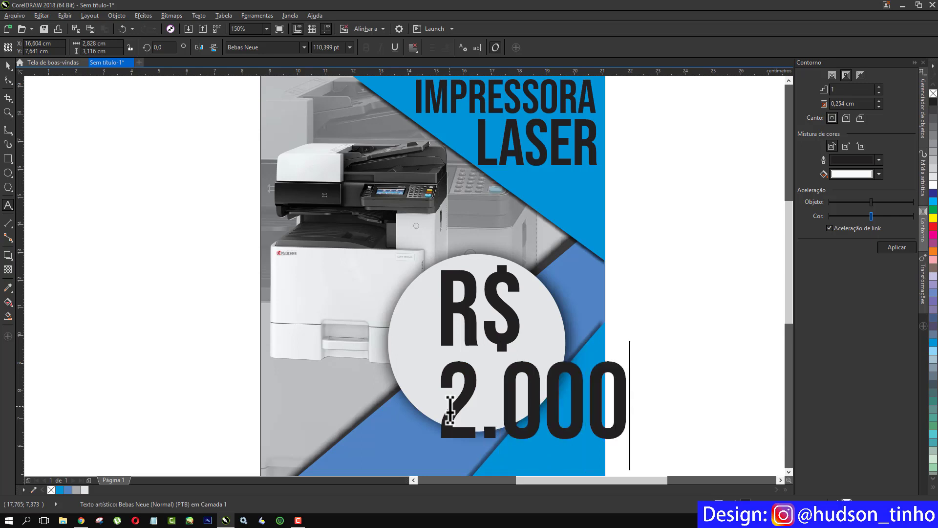
{"action": "type", "text": ","}
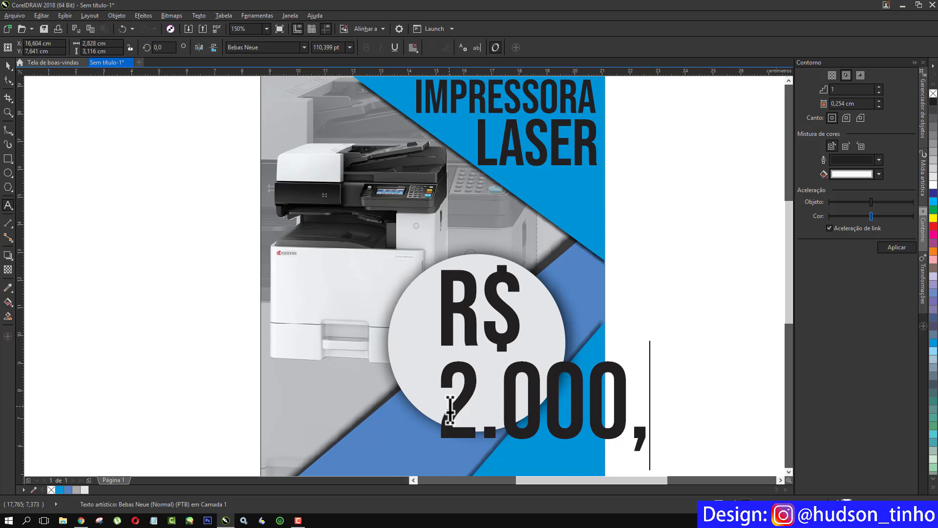
{"action": "type", "text": "00"}
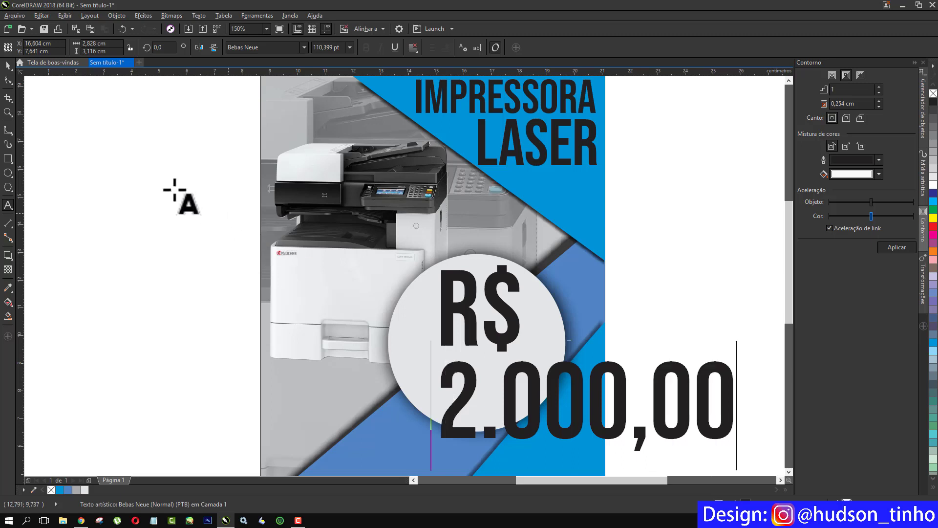
{"action": "left_click", "coordinate": [7, 65]}
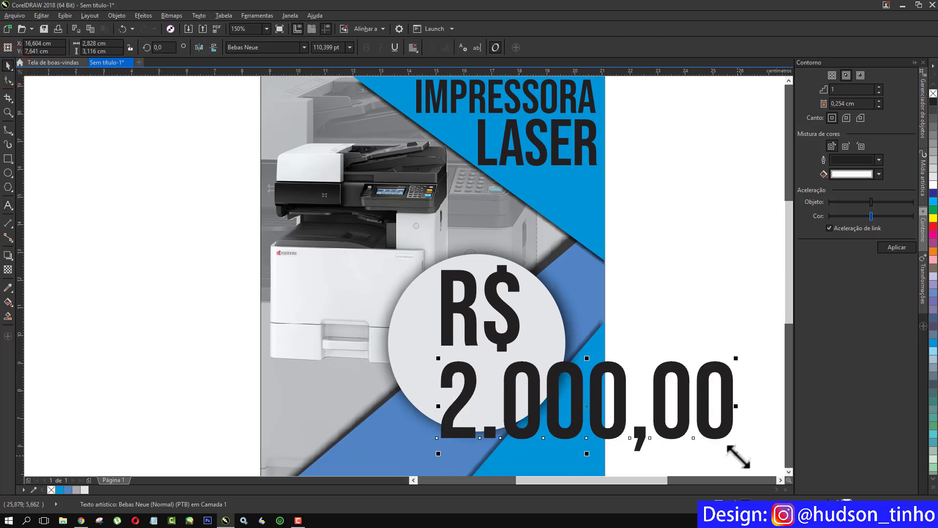
Step: Scale the "2.000,00" text down to about 5 cm wide so it fits inside the circle beneath "R$"
{"action": "left_click_drag", "start_coordinate": [737, 456], "coordinate": [526, 371]}
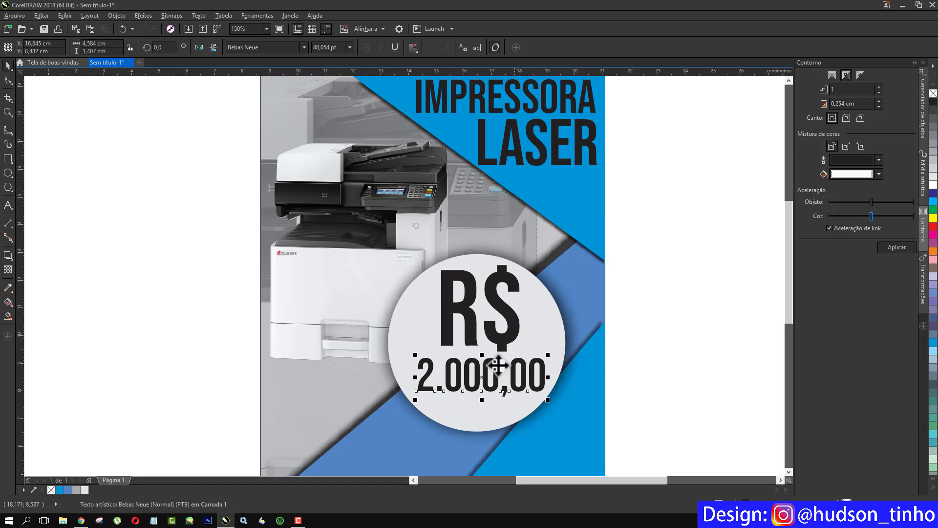
{"action": "left_click_drag", "start_coordinate": [409, 348], "coordinate": [398, 345]}
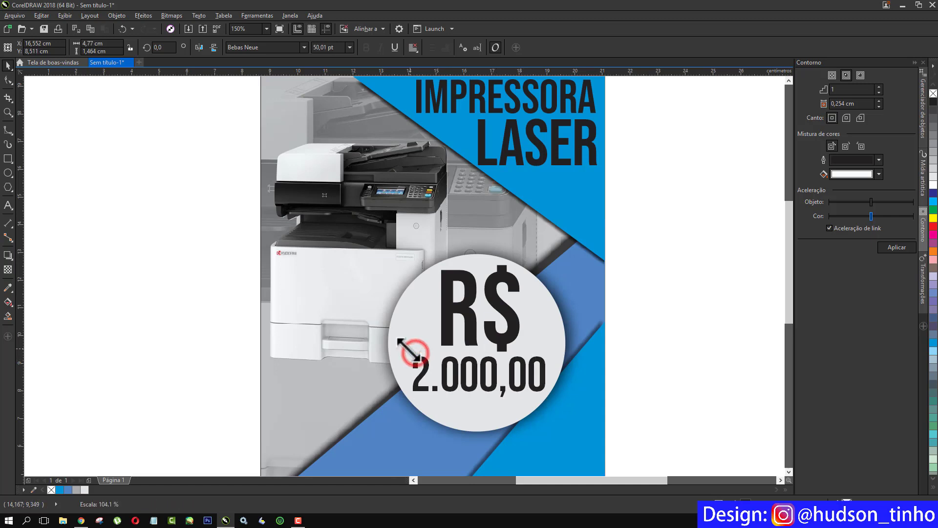
{"action": "mouse_move", "coordinate": [547, 399]}
{"action": "left_mouse_down"}
{"action": "mouse_move", "coordinate": [551, 412]}
{"action": "mouse_move", "coordinate": [559, 406]}
{"action": "left_mouse_up"}
{"action": "scroll", "coordinate": [558, 324], "scroll_direction": "down", "scroll_amount": 2}
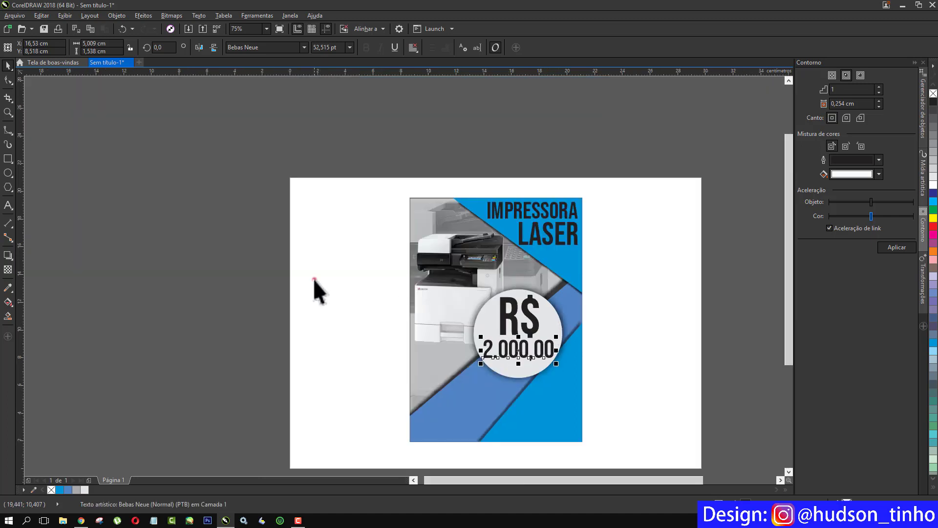
{"action": "left_click", "coordinate": [314, 279]}
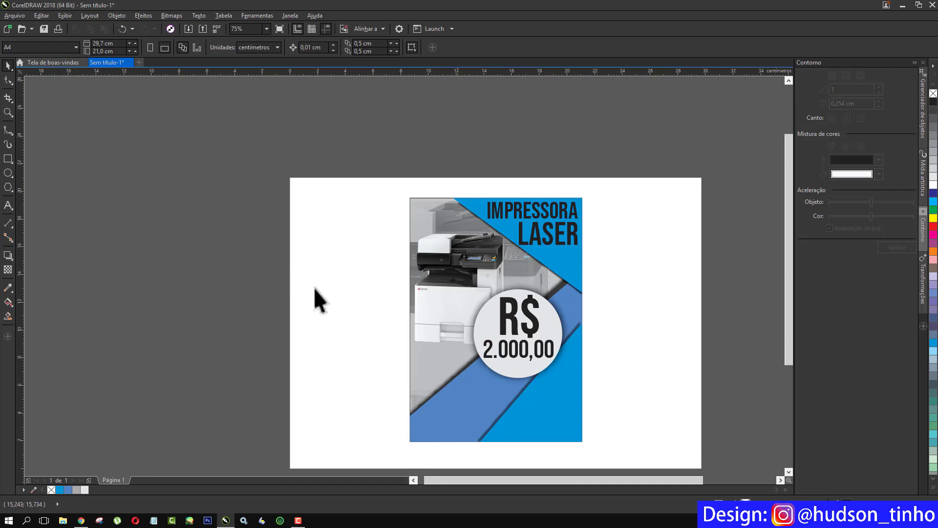
Step: Add the artistic text "em 8 vezes no cartão" on two lines in the blank page area left of the advertisement
{"action": "left_click", "coordinate": [318, 407]}
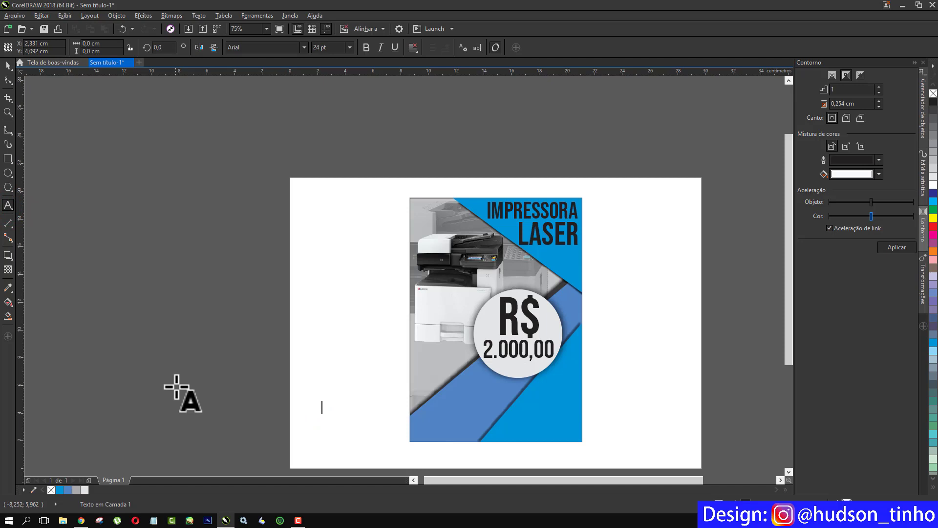
{"action": "scroll", "coordinate": [316, 433], "scroll_direction": "up", "scroll_amount": 2}
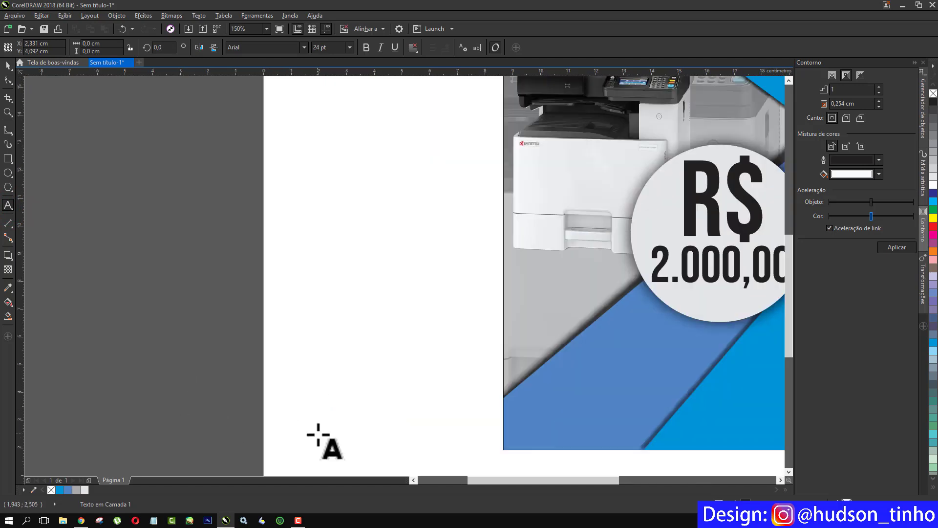
{"action": "type", "text": "em 8 vezes"}
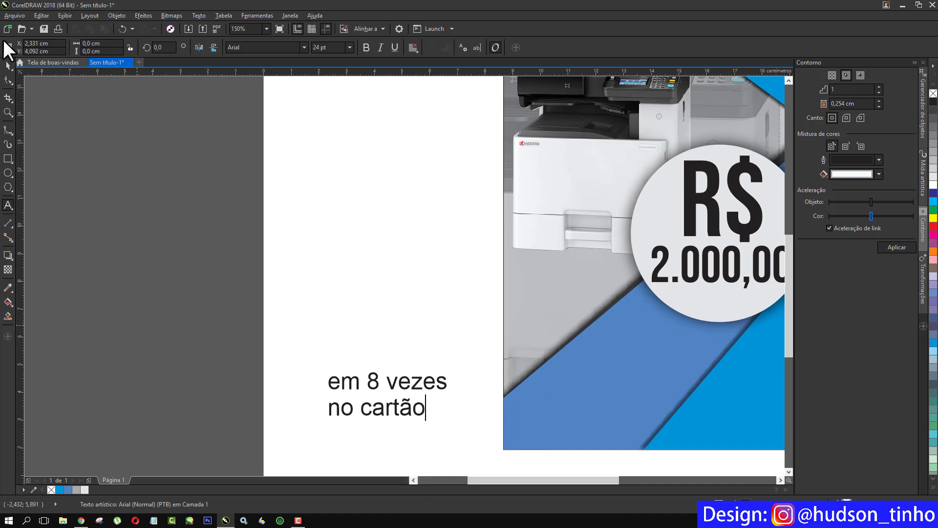
Step: Set the font of the "em 8 vezes no cartão" text to Bebas Neue
{"action": "left_click", "coordinate": [7, 65]}
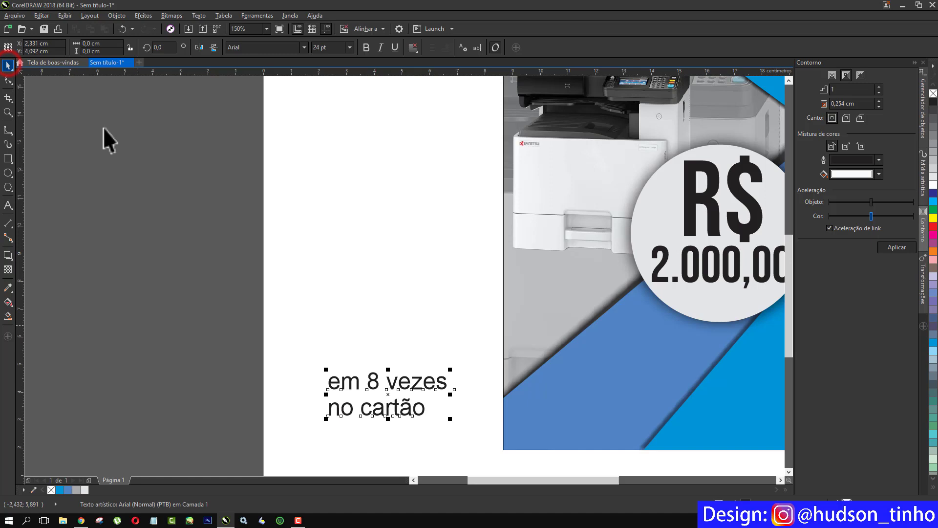
{"action": "left_click", "coordinate": [304, 47]}
{"action": "left_click", "coordinate": [274, 79]}
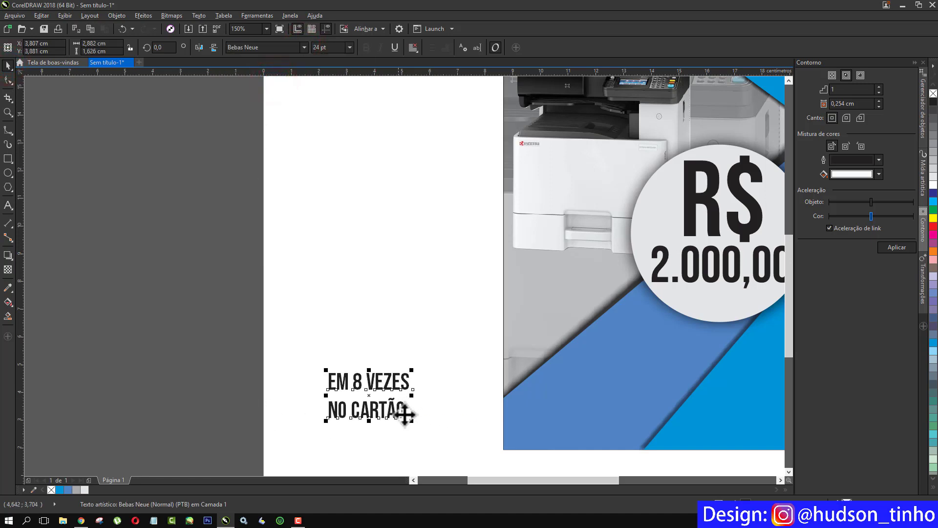
Step: Try the Bebas font on the "em 8 vezes no cartão" text and undo the change
{"action": "left_click", "coordinate": [303, 48]}
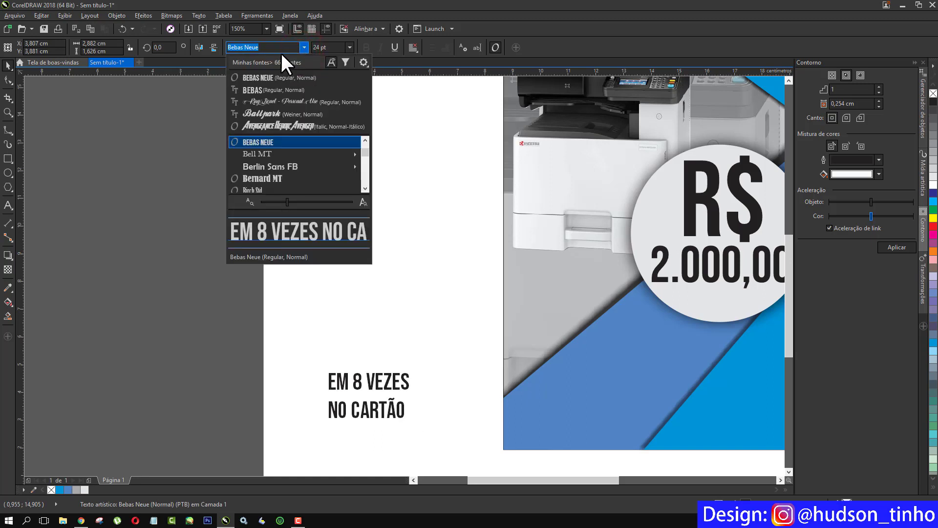
{"action": "type", "text": "beba"}
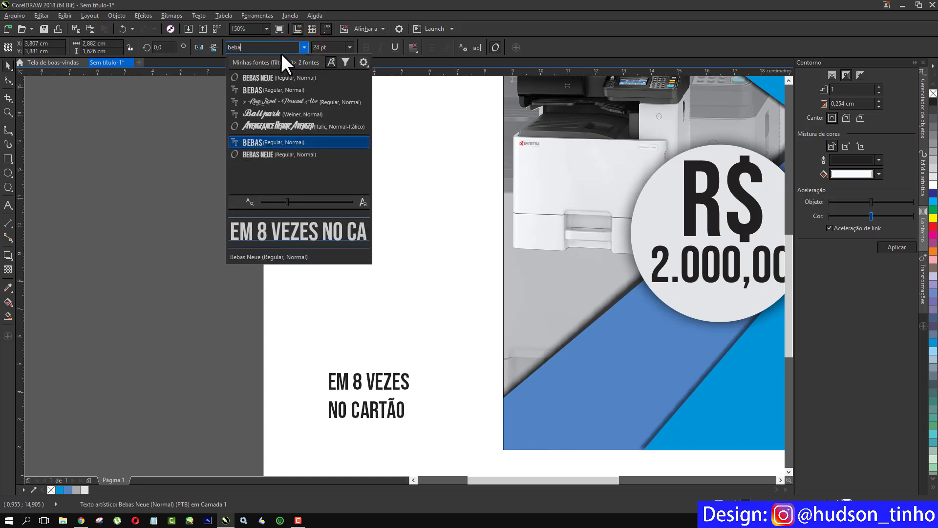
{"action": "type", "text": "s"}
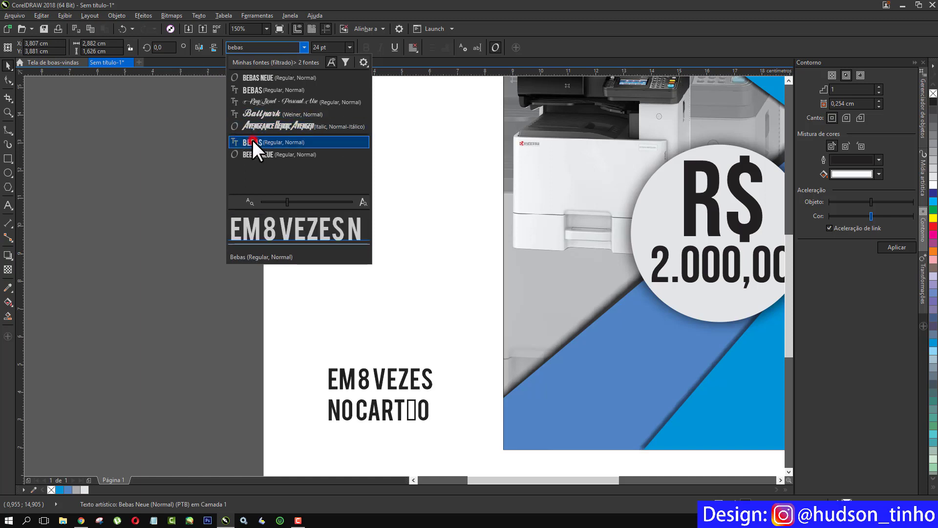
{"action": "left_click", "coordinate": [252, 141]}
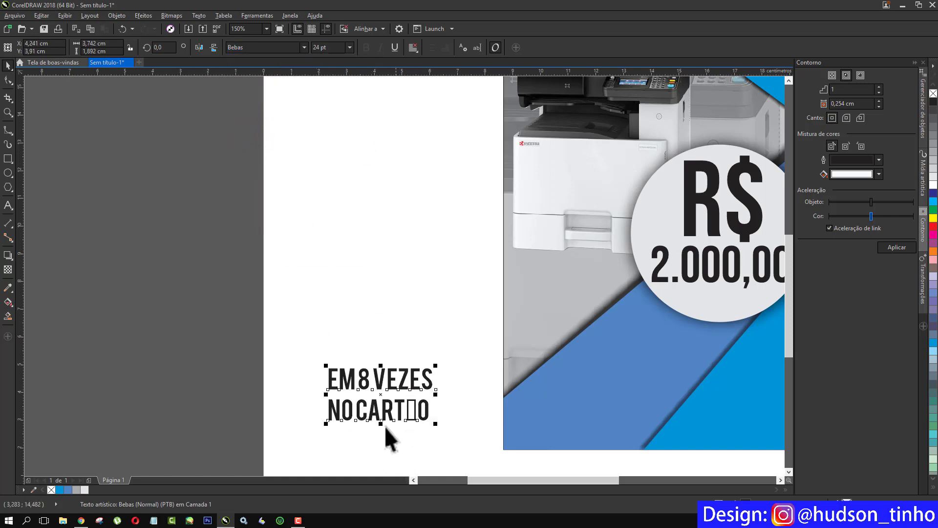
{"action": "key", "text": "ctrl+z"}
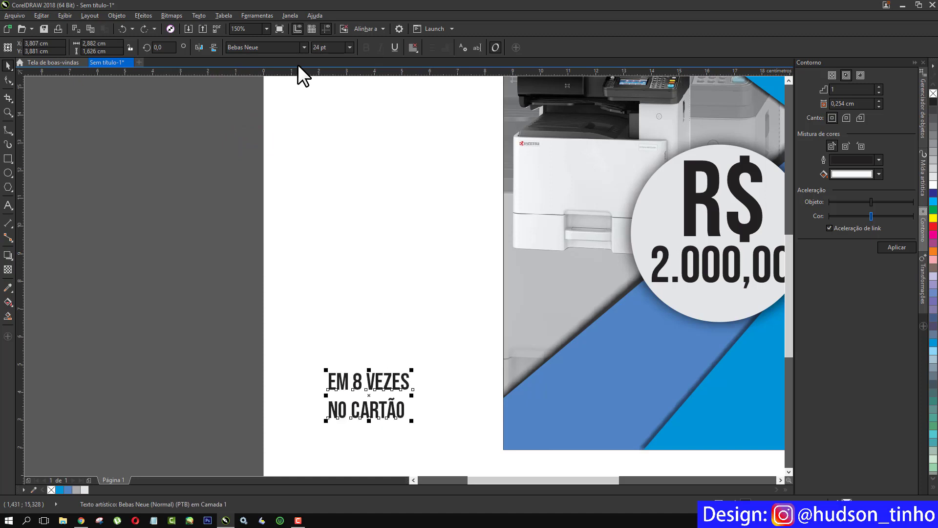
Step: Enlarge the payment text proportionally to about 6.35 cm wide and move it onto the advertisement beneath the price circle
{"action": "left_click_drag", "start_coordinate": [326, 370], "coordinate": [484, 330]}
{"action": "scroll", "coordinate": [273, 332], "scroll_direction": "down", "scroll_amount": 2}
{"action": "scroll", "coordinate": [466, 323], "scroll_direction": "up", "scroll_amount": 2}
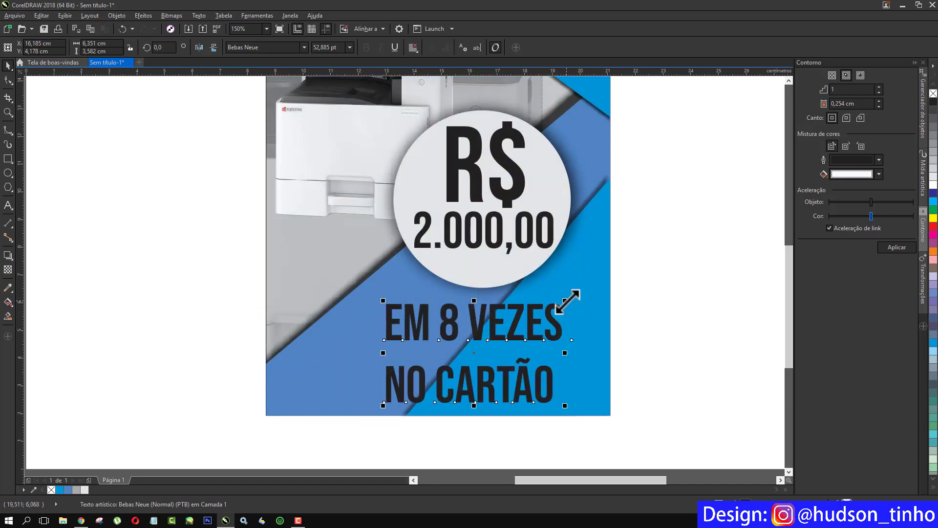
Step: Scale the payment text down to about 4.24 cm wide on the lower blue band and fill it white
{"action": "left_click_drag", "start_coordinate": [565, 300], "coordinate": [401, 341]}
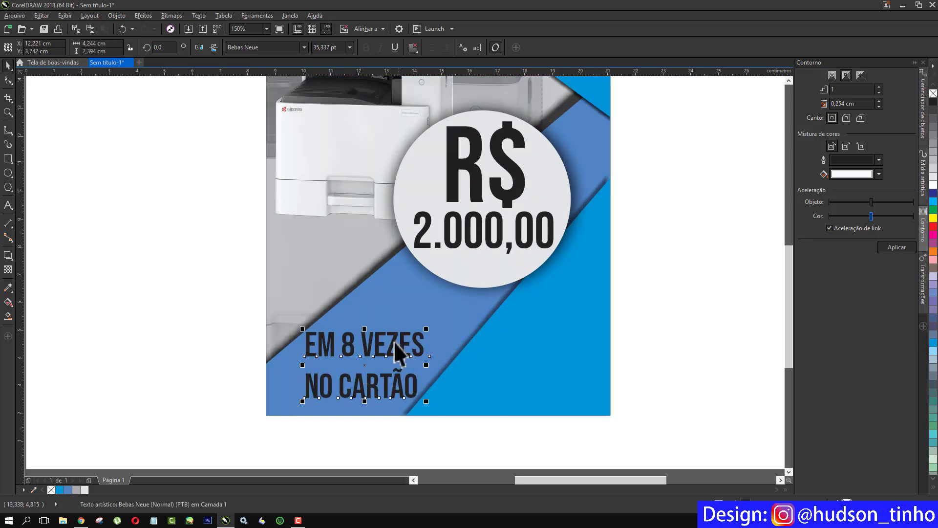
{"action": "left_click", "coordinate": [933, 184]}
{"action": "left_click", "coordinate": [211, 247]}
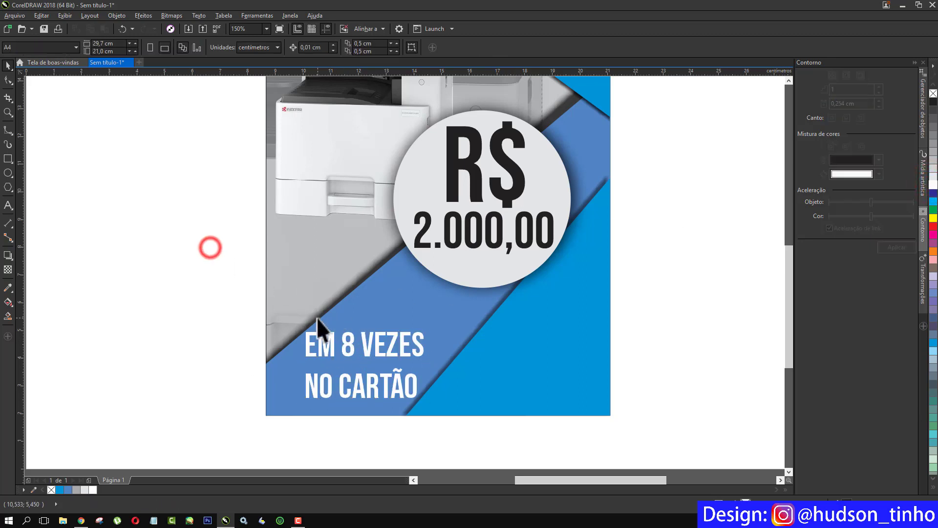
Step: Add a "Plano inferior direito" drop shadow to the payment text, offset about 0.11 cm right and down with opacity about 68
{"action": "scroll", "coordinate": [342, 332], "scroll_direction": "down", "scroll_amount": 1}
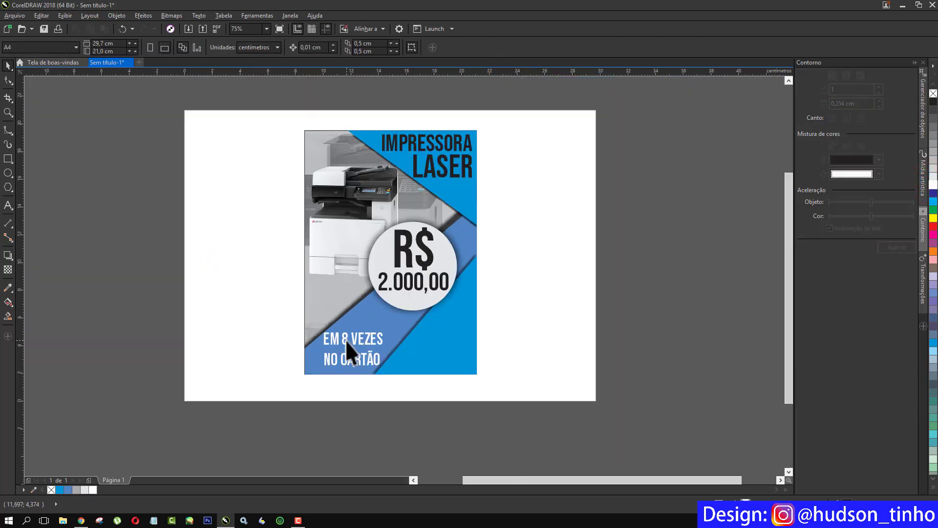
{"action": "scroll", "coordinate": [363, 355], "scroll_direction": "up", "scroll_amount": 1}
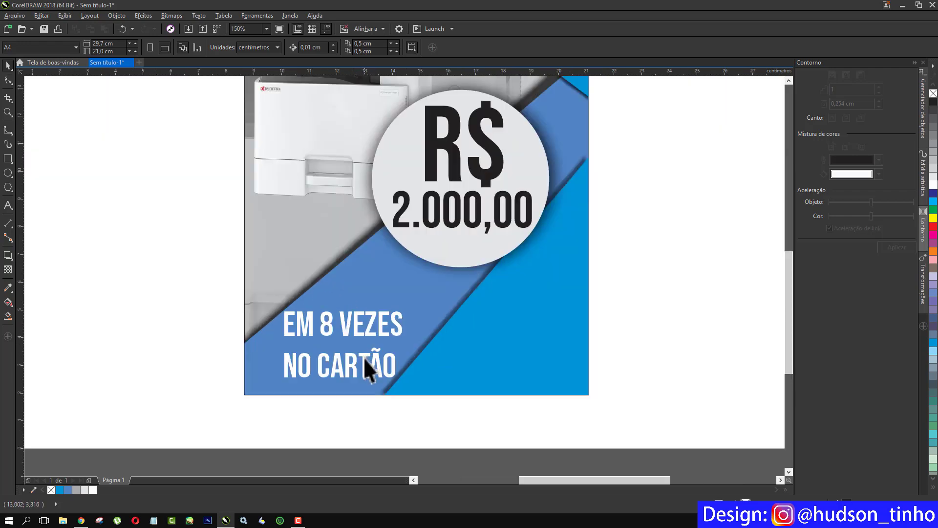
{"action": "scroll", "coordinate": [365, 360], "scroll_direction": "up", "scroll_amount": 1}
{"action": "left_click", "coordinate": [365, 360]}
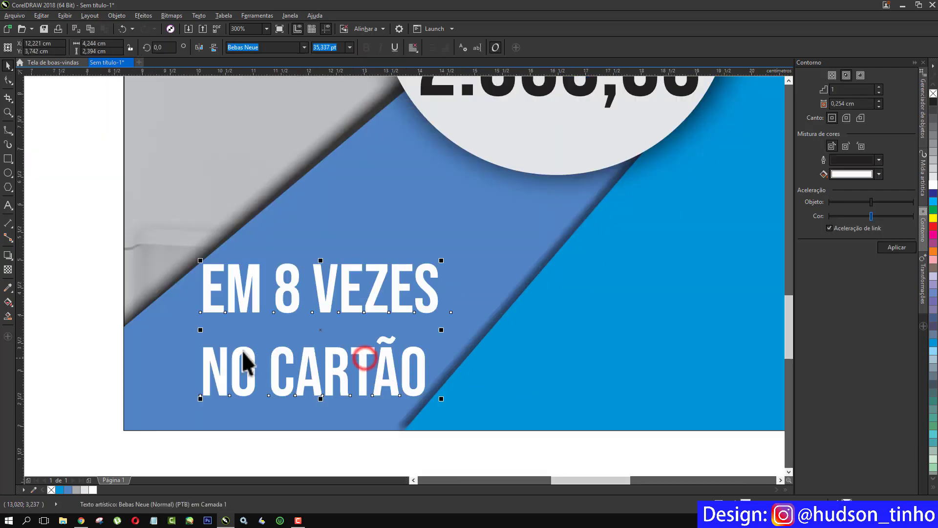
{"action": "left_click", "coordinate": [9, 258]}
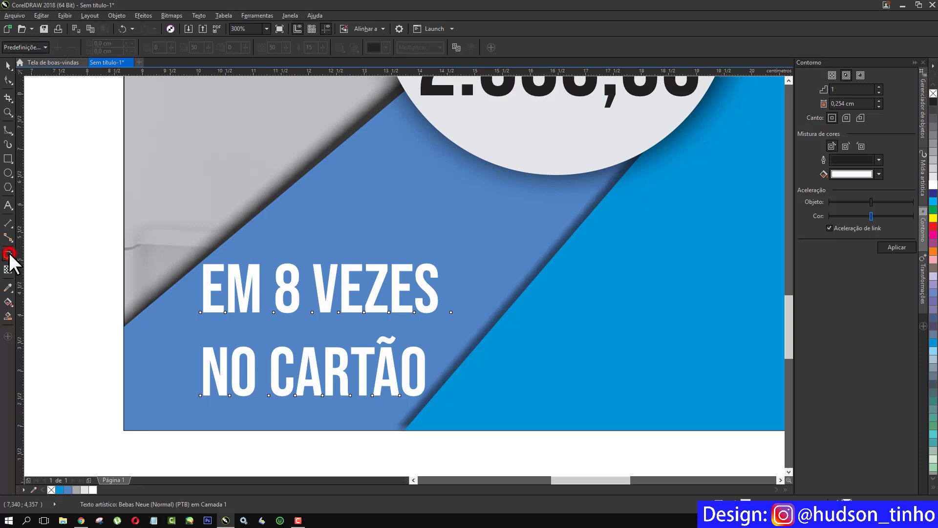
{"action": "left_click", "coordinate": [41, 47]}
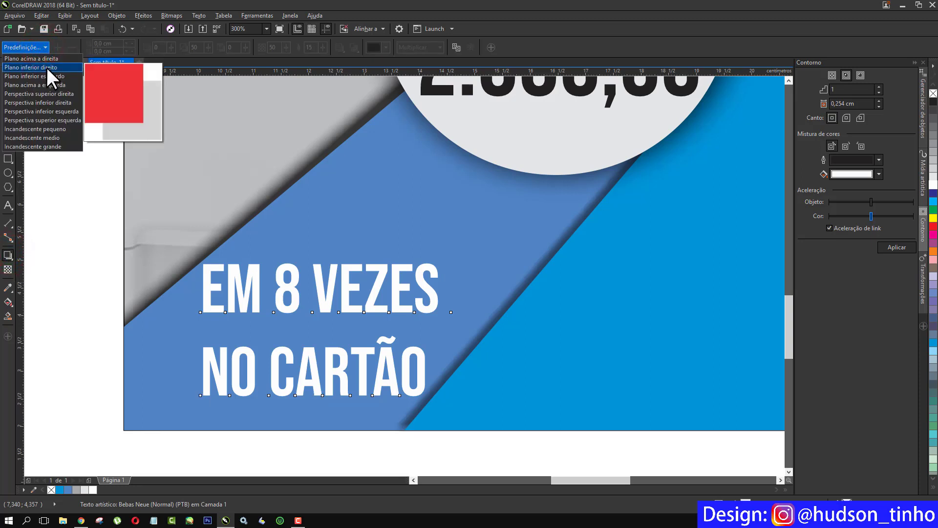
{"action": "left_click", "coordinate": [47, 67]}
{"action": "scroll", "coordinate": [327, 342], "scroll_direction": "down", "scroll_amount": 2}
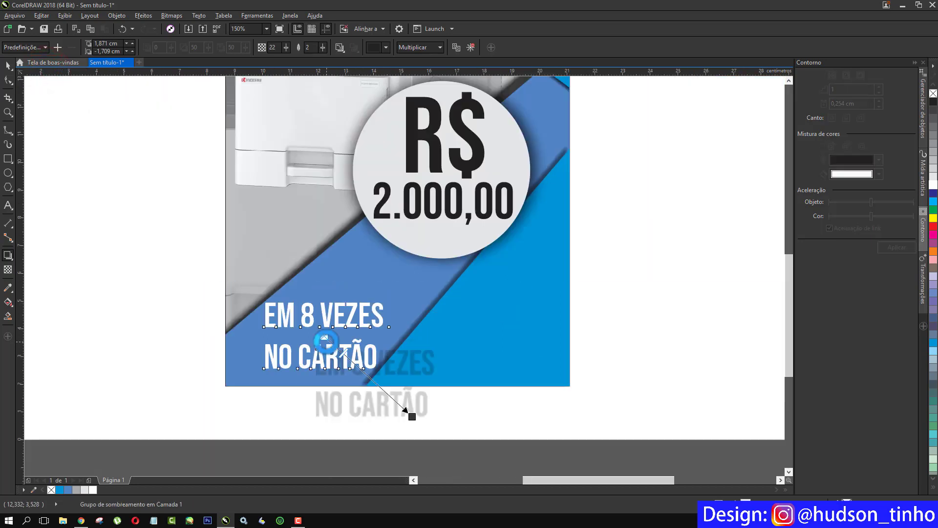
{"action": "left_click_drag", "start_coordinate": [412, 415], "coordinate": [346, 358]}
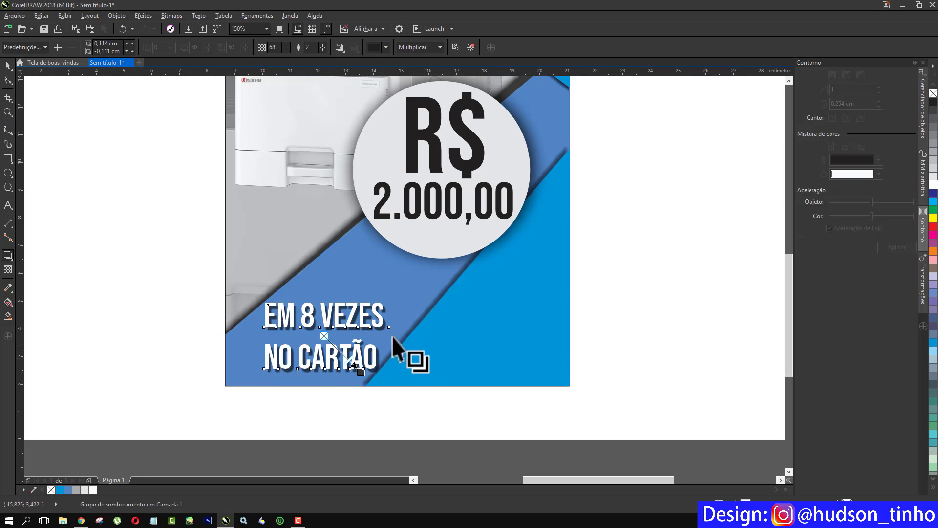
{"action": "left_click", "coordinate": [157, 204]}
Step: Enlarge the shadowed payment text proportionally to about 6.3 cm wide and place it beneath the price circle
{"action": "scroll", "coordinate": [397, 323], "scroll_direction": "down", "scroll_amount": 1}
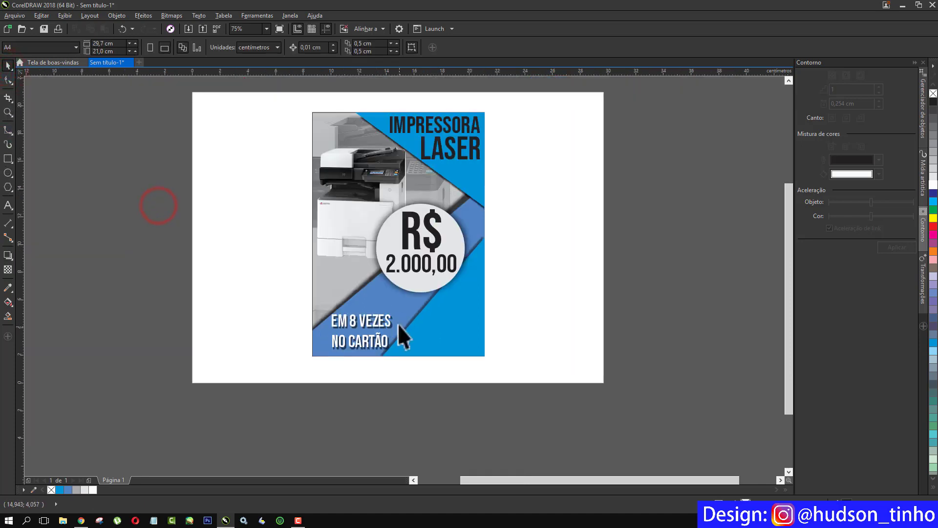
{"action": "left_click", "coordinate": [367, 322]}
{"action": "mouse_move", "coordinate": [395, 311]}
{"action": "left_mouse_down"}
{"action": "mouse_move", "coordinate": [423, 293]}
{"action": "mouse_move", "coordinate": [412, 314]}
{"action": "mouse_move", "coordinate": [423, 315]}
{"action": "mouse_move", "coordinate": [412, 307]}
{"action": "left_mouse_up"}
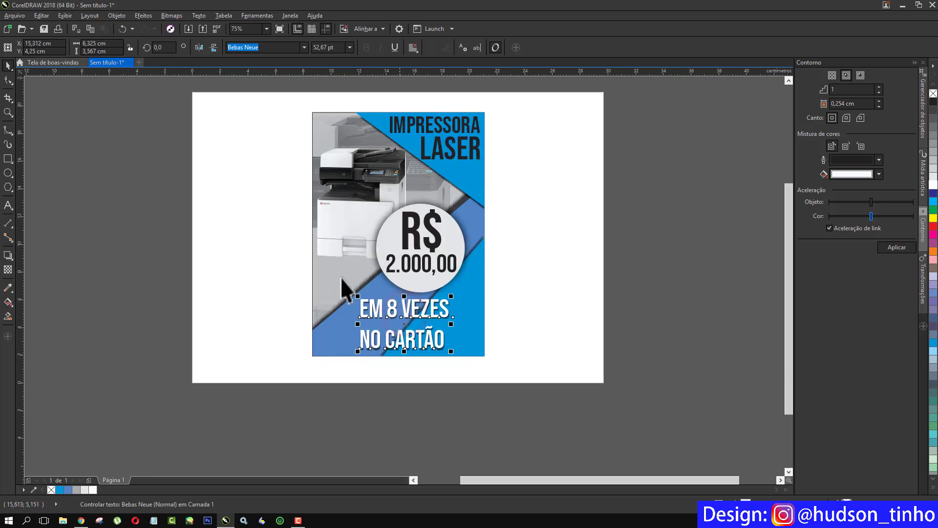
{"action": "left_click", "coordinate": [230, 251]}
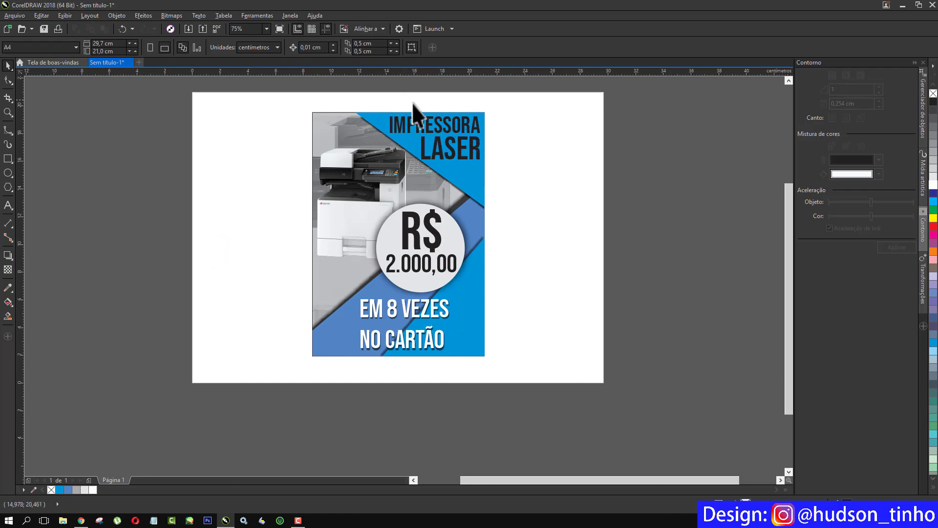
Step: Group the two title texts "IMPRESSORA" and "LASER"
{"action": "scroll", "coordinate": [388, 101], "scroll_direction": "up", "scroll_amount": 2}
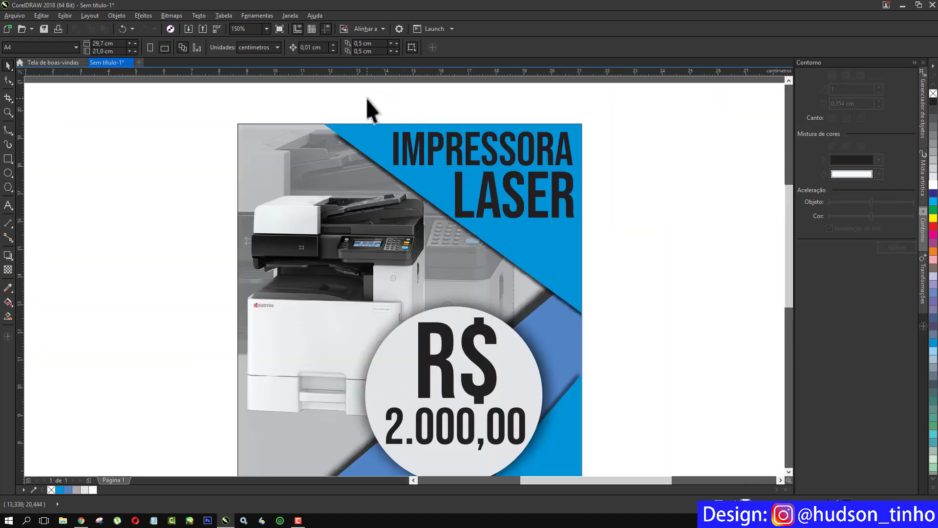
{"action": "left_click_drag", "start_coordinate": [362, 95], "coordinate": [616, 248]}
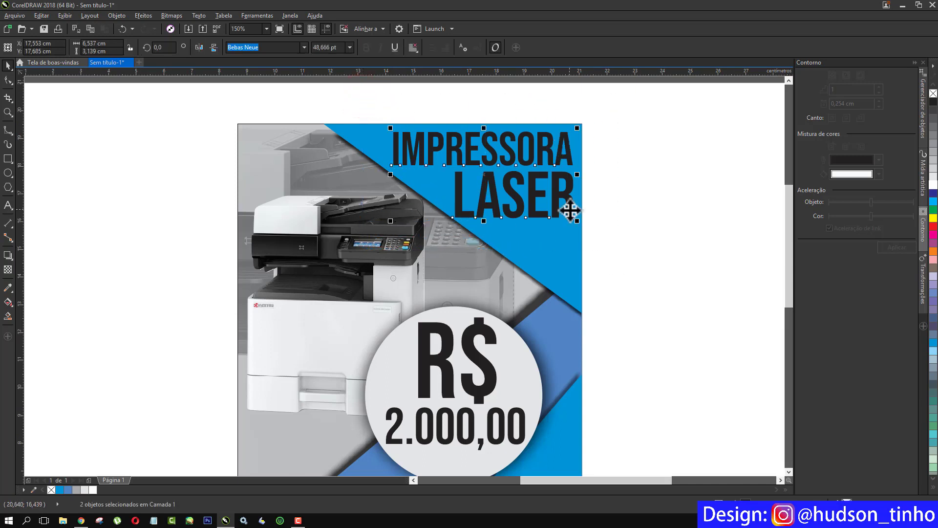
{"action": "right_click", "coordinate": [468, 152]}
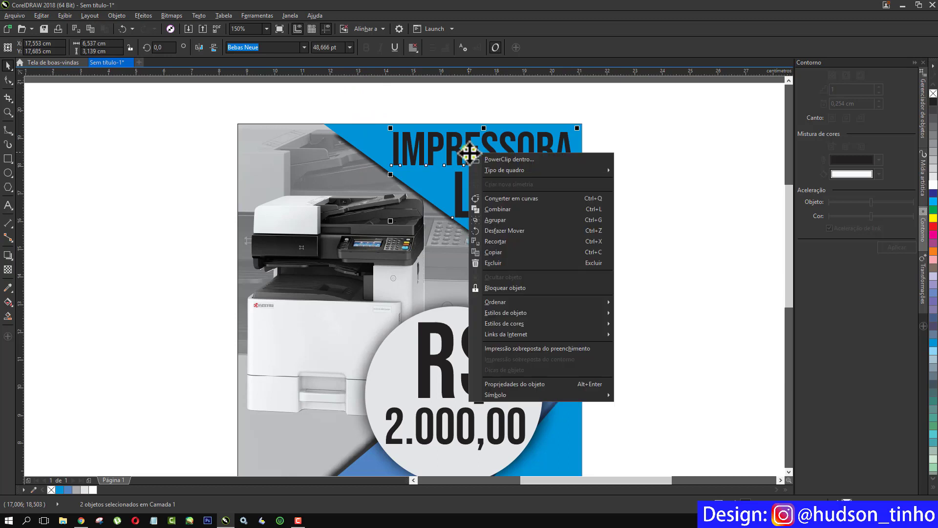
{"action": "left_click", "coordinate": [586, 220]}
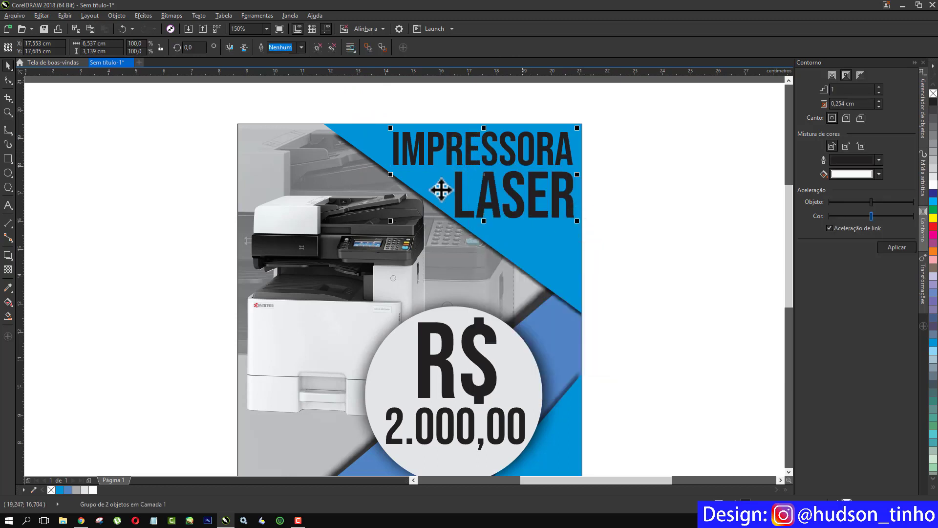
Step: Add a "Plano inferior direito" drop shadow to the title group, offset about 0.09 cm right and 0.08 cm down with opacity about 77
{"action": "left_click", "coordinate": [8, 254]}
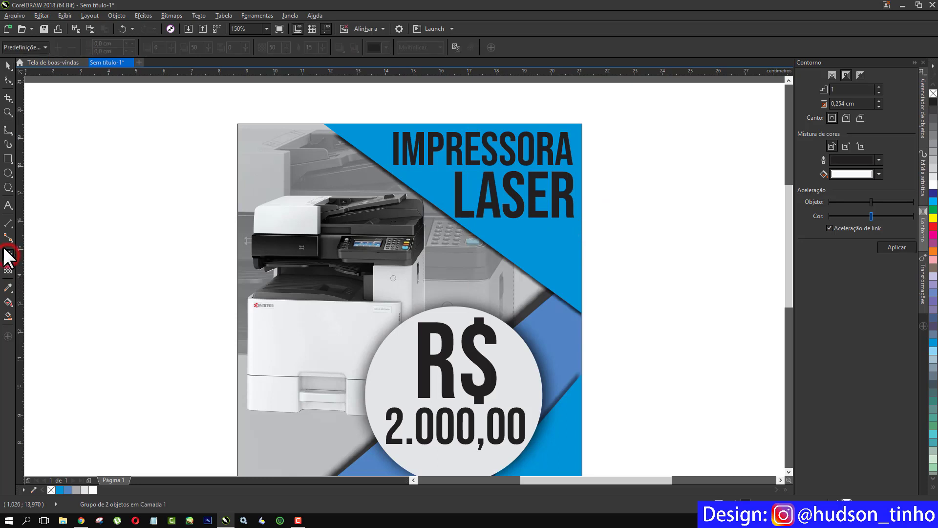
{"action": "left_click", "coordinate": [45, 47]}
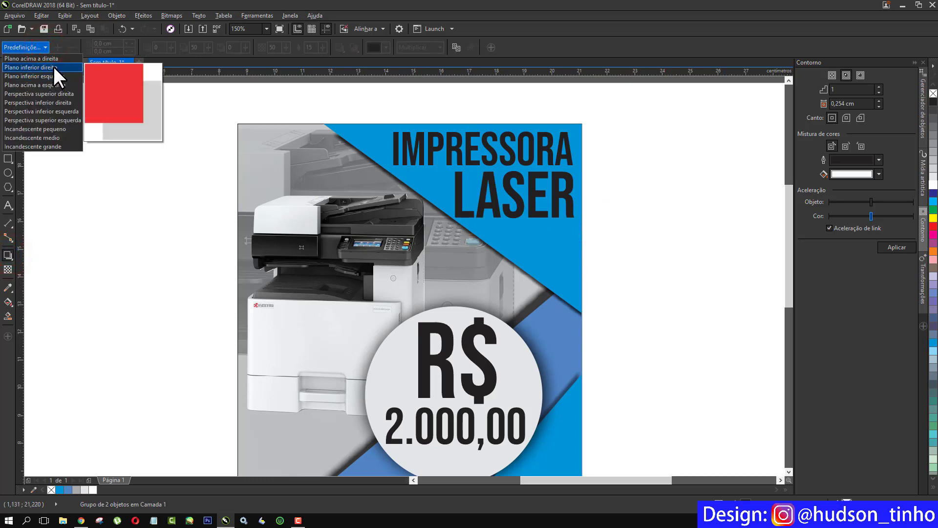
{"action": "left_click", "coordinate": [54, 67]}
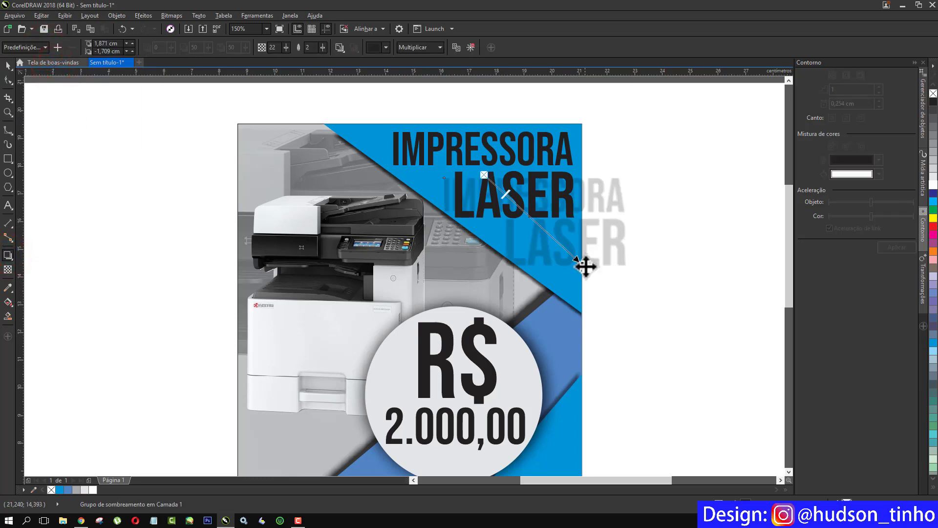
{"action": "left_click_drag", "start_coordinate": [583, 266], "coordinate": [530, 217]}
{"action": "left_click_drag", "start_coordinate": [495, 184], "coordinate": [535, 221]}
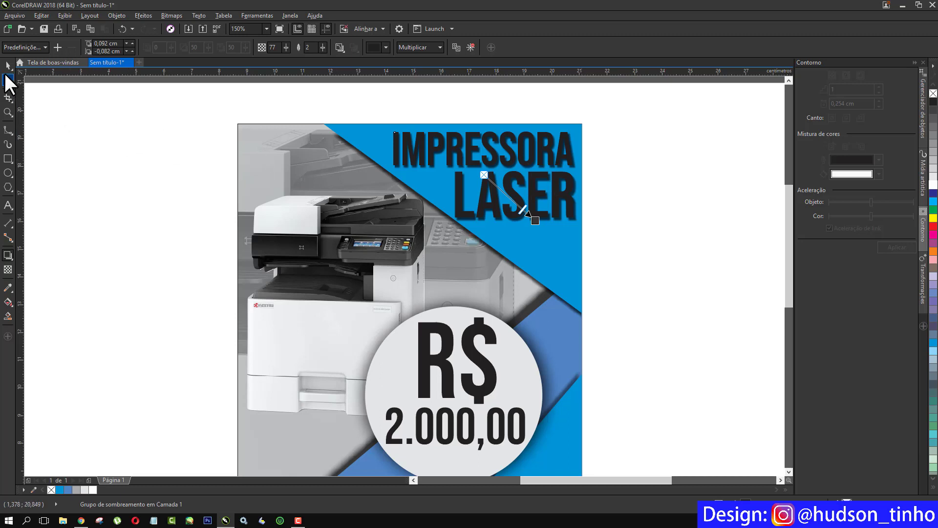
Step: Fill the shadowed "IMPRESSORA LASER" title group with white
{"action": "left_click", "coordinate": [7, 66]}
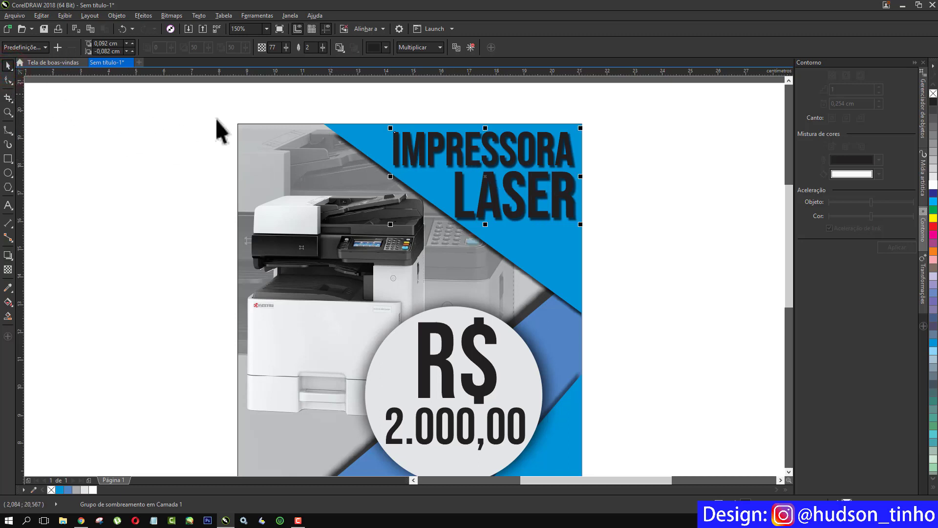
{"action": "left_click", "coordinate": [933, 184]}
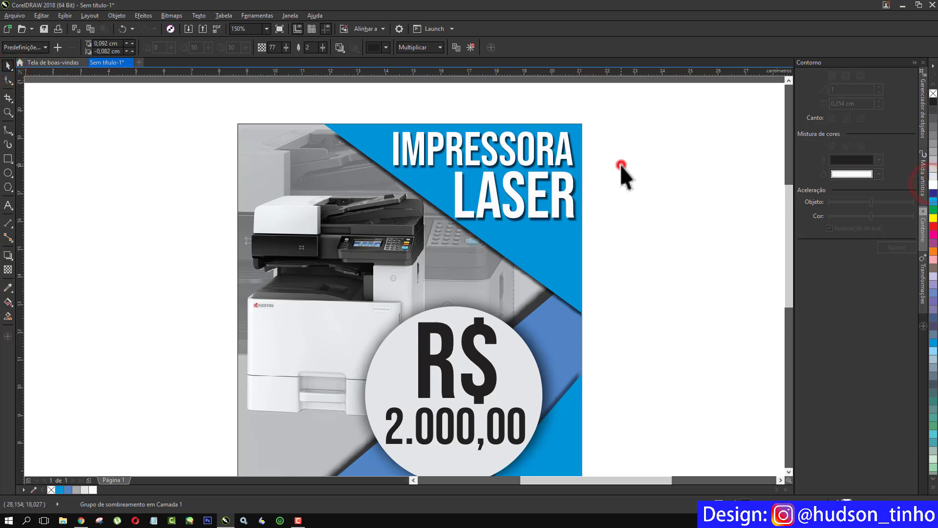
{"action": "left_click", "coordinate": [620, 165]}
Step: Examine the overall advertisement layout and the two price texts inside the circle
{"action": "scroll", "coordinate": [597, 185], "scroll_direction": "down", "scroll_amount": 1}
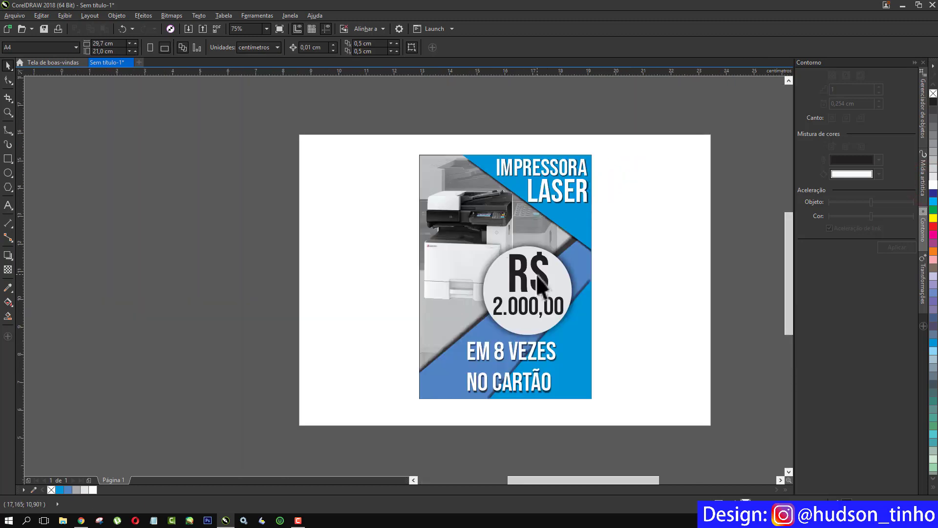
{"action": "scroll", "coordinate": [549, 286], "scroll_direction": "up", "scroll_amount": 1}
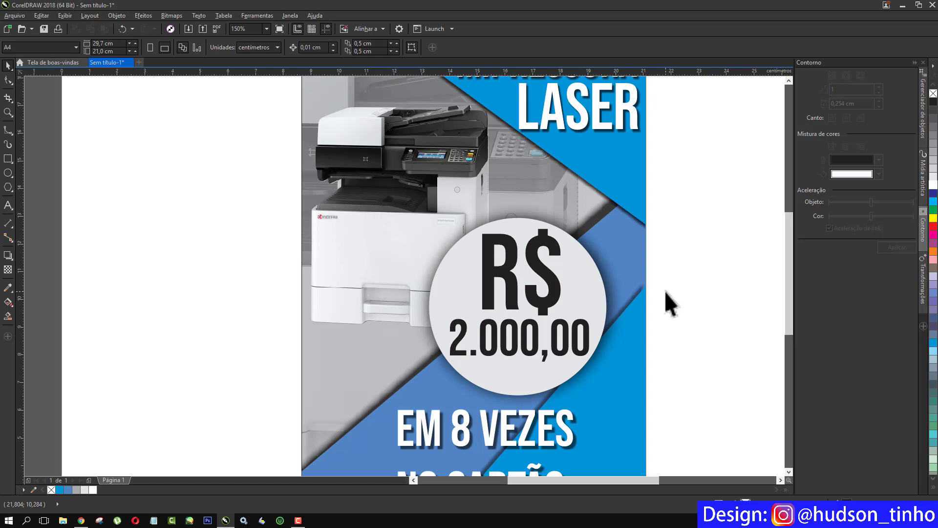
{"action": "scroll", "coordinate": [593, 286], "scroll_direction": "down", "scroll_amount": 2}
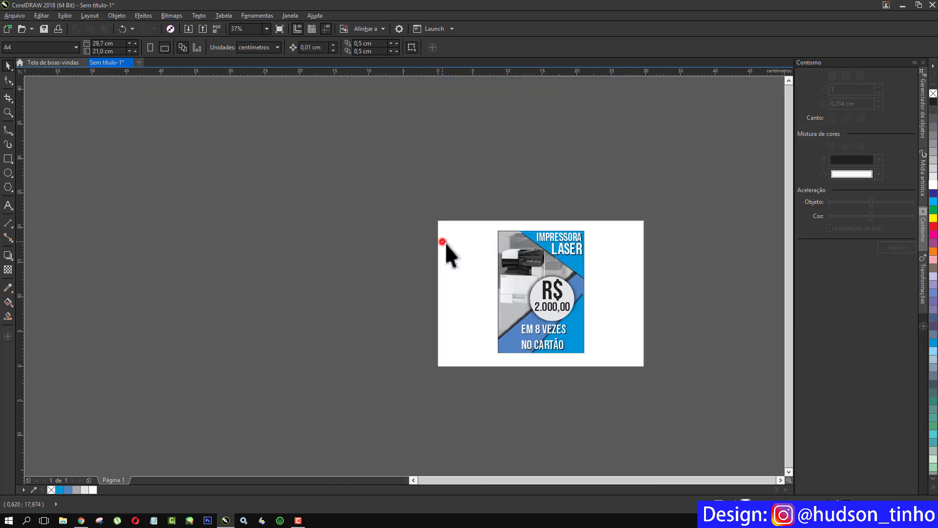
{"action": "scroll", "coordinate": [556, 262], "scroll_direction": "up", "scroll_amount": 1}
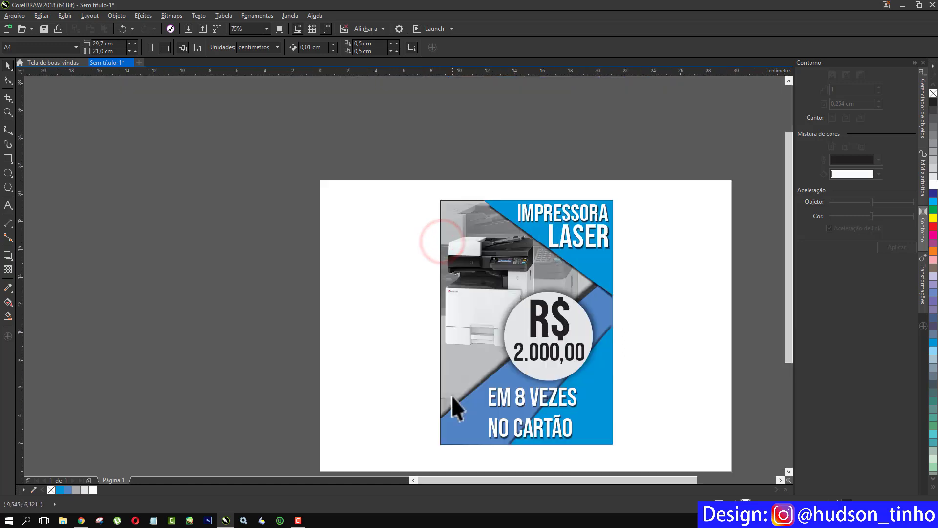
{"action": "left_click", "coordinate": [548, 318]}
{"action": "left_click", "coordinate": [550, 350]}
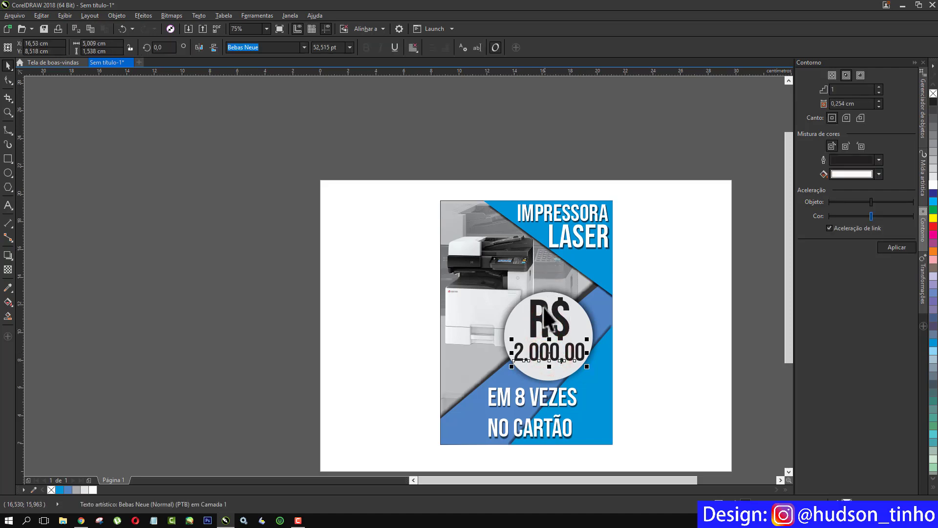
{"action": "left_click", "coordinate": [650, 319]}
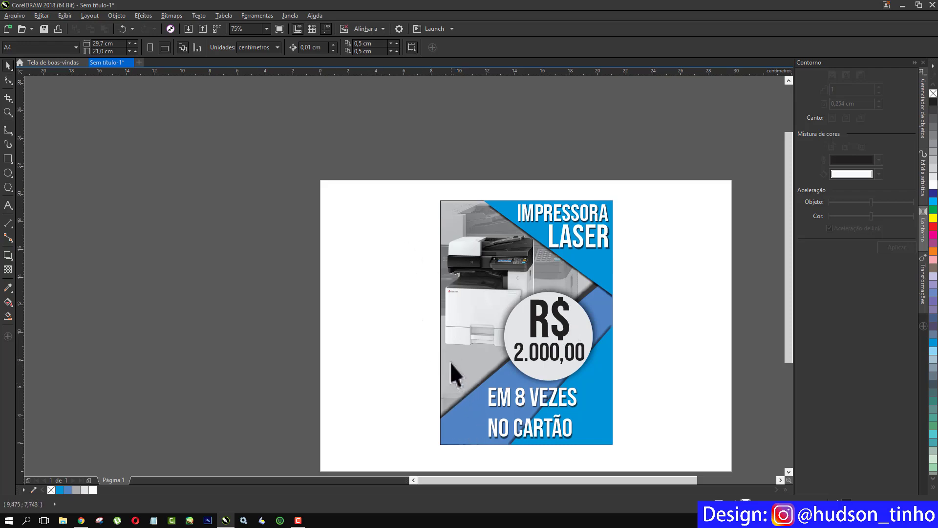
Step: Remove the outline from the PowerClip rectangle that frames the advertisement
{"action": "left_click", "coordinate": [451, 206]}
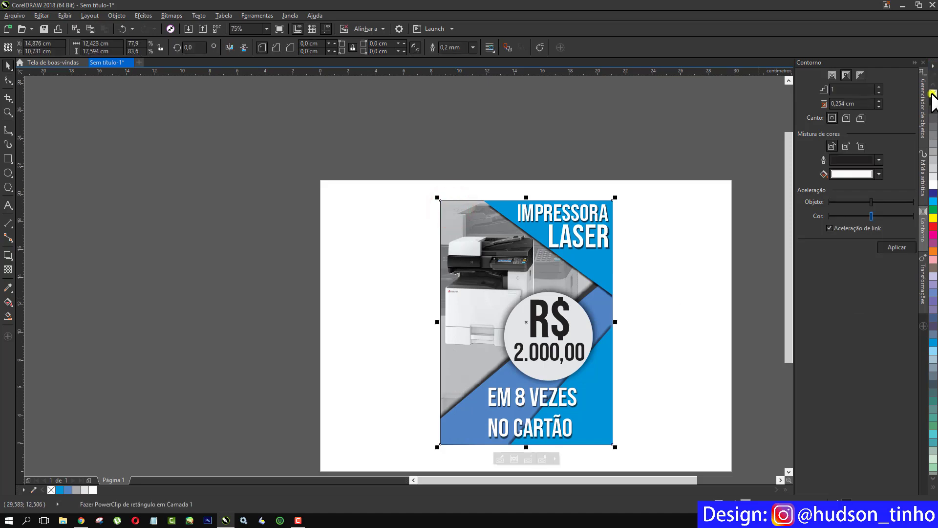
{"action": "left_click", "coordinate": [345, 244]}
{"action": "scroll", "coordinate": [465, 225], "scroll_direction": "down", "scroll_amount": 2}
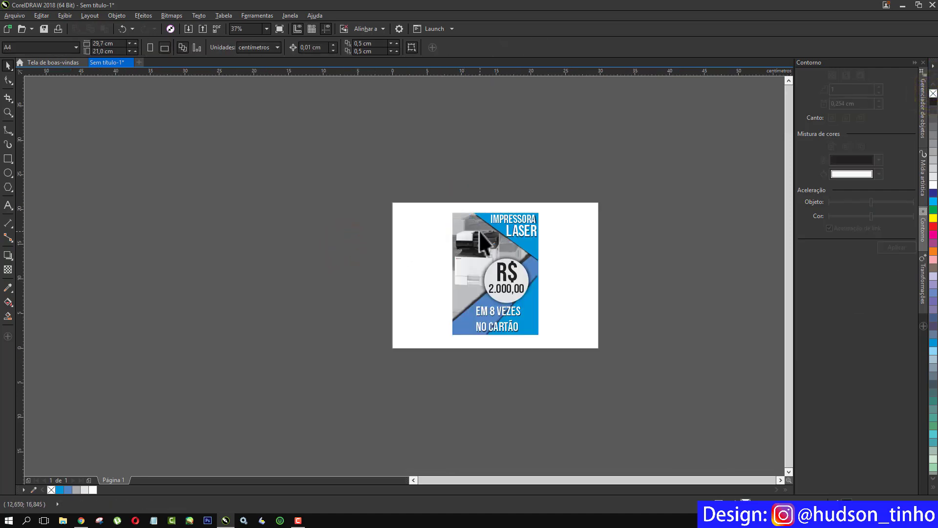
{"action": "scroll", "coordinate": [479, 232], "scroll_direction": "up", "scroll_amount": 2}
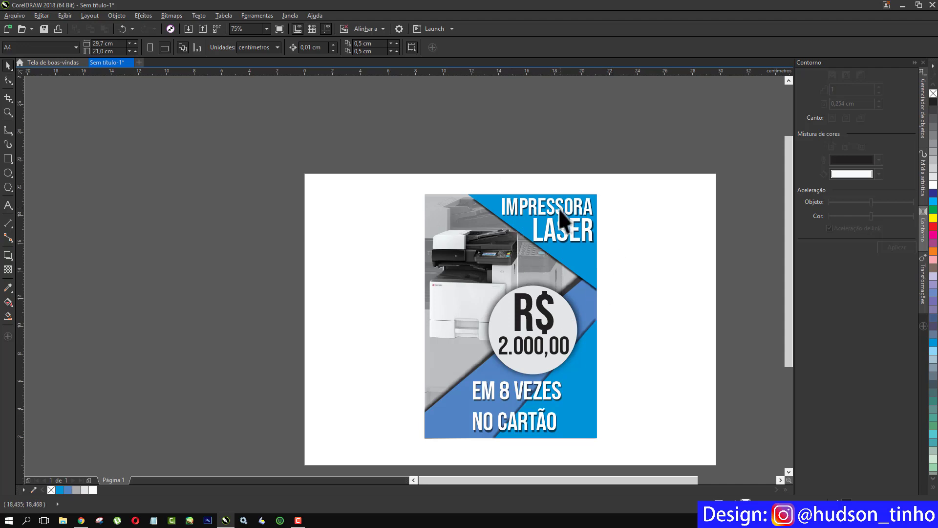
Step: Inspect the shadowed "IMPRESSORA LASER" title group and the shadowed "EM 8 VEZES NO CARTÃO" payment text by selecting each one
{"action": "left_click", "coordinate": [387, 159]}
{"action": "scroll", "coordinate": [559, 227], "scroll_direction": "down", "scroll_amount": 2}
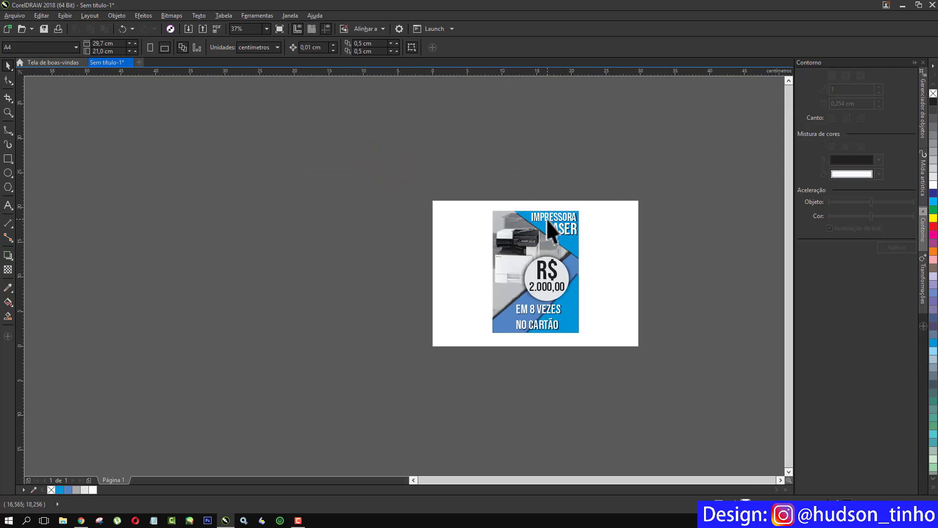
{"action": "scroll", "coordinate": [572, 211], "scroll_direction": "up", "scroll_amount": 2}
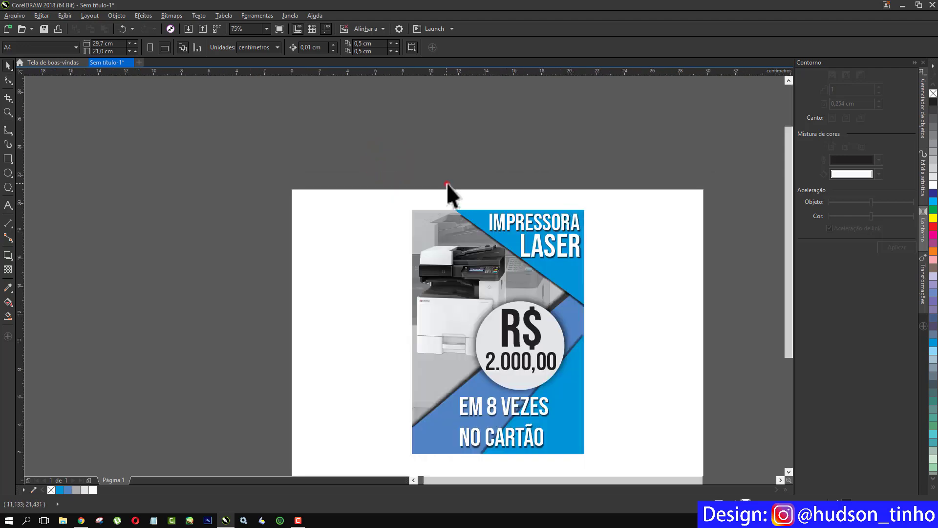
{"action": "left_click_drag", "start_coordinate": [447, 183], "coordinate": [618, 283]}
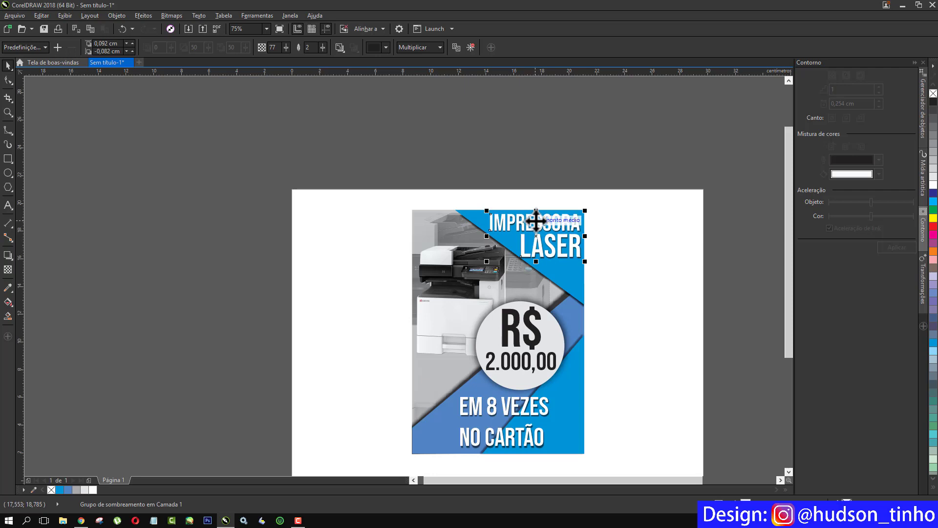
{"action": "scroll", "coordinate": [555, 215], "scroll_direction": "up", "scroll_amount": 1}
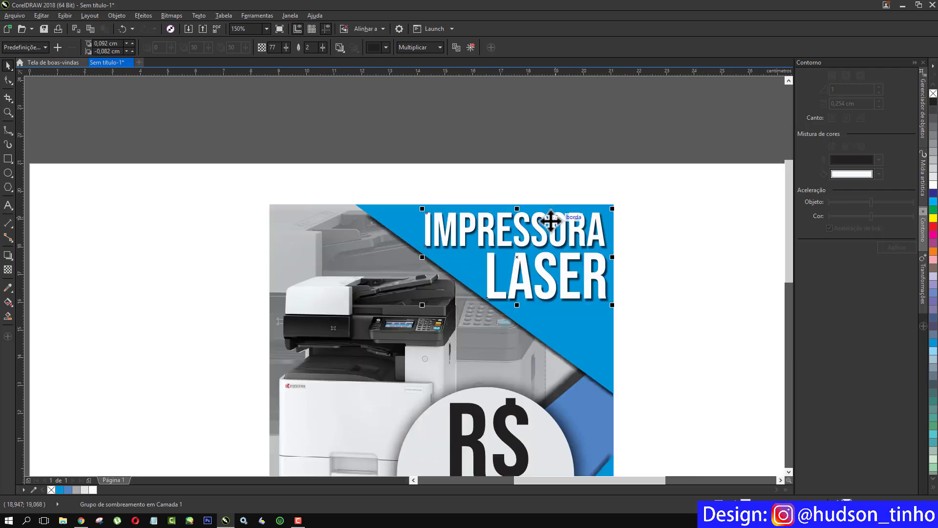
{"action": "left_click", "coordinate": [600, 228]}
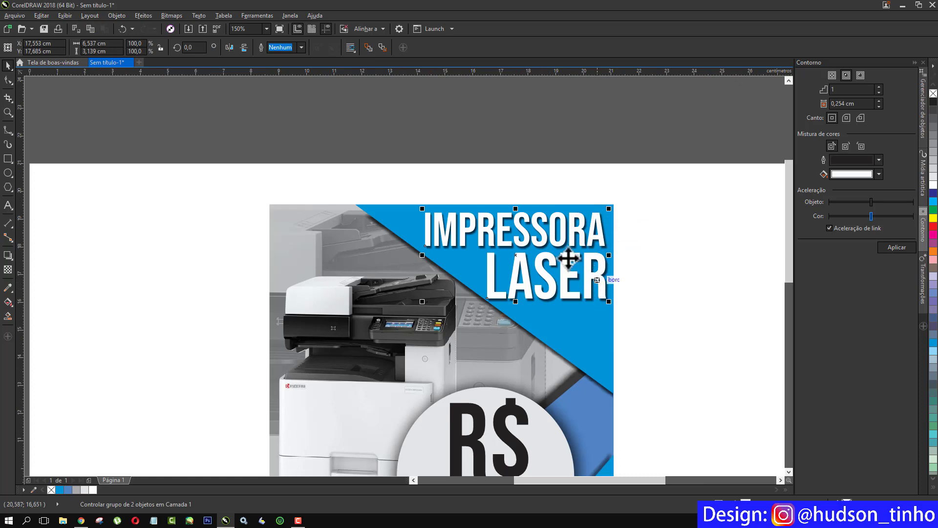
{"action": "scroll", "coordinate": [557, 255], "scroll_direction": "down", "scroll_amount": 1}
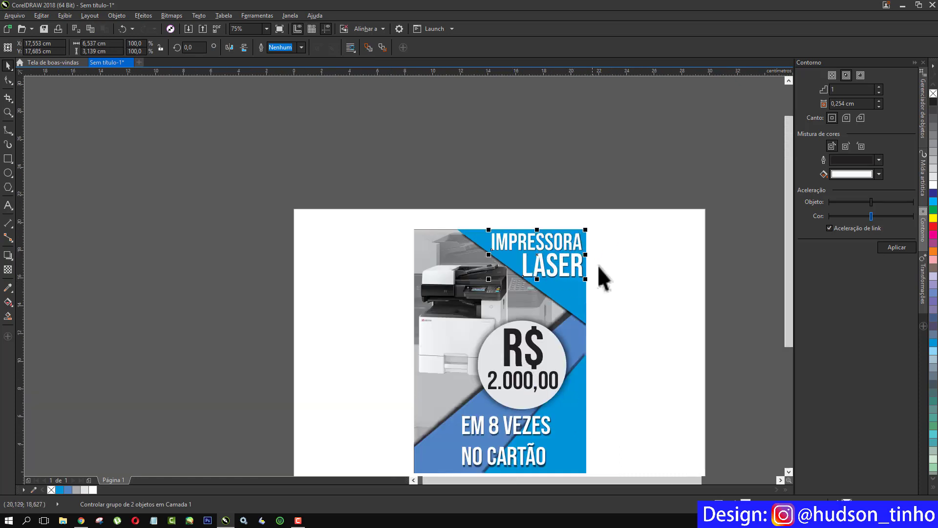
{"action": "scroll", "coordinate": [564, 211], "scroll_direction": "down", "scroll_amount": 1}
{"action": "scroll", "coordinate": [570, 288], "scroll_direction": "up", "scroll_amount": 1}
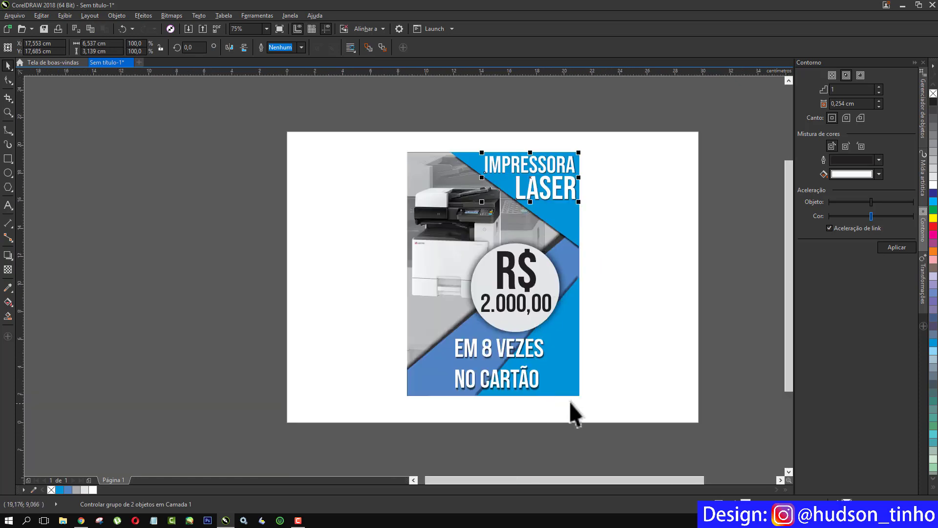
{"action": "left_click_drag", "start_coordinate": [571, 401], "coordinate": [425, 326]}
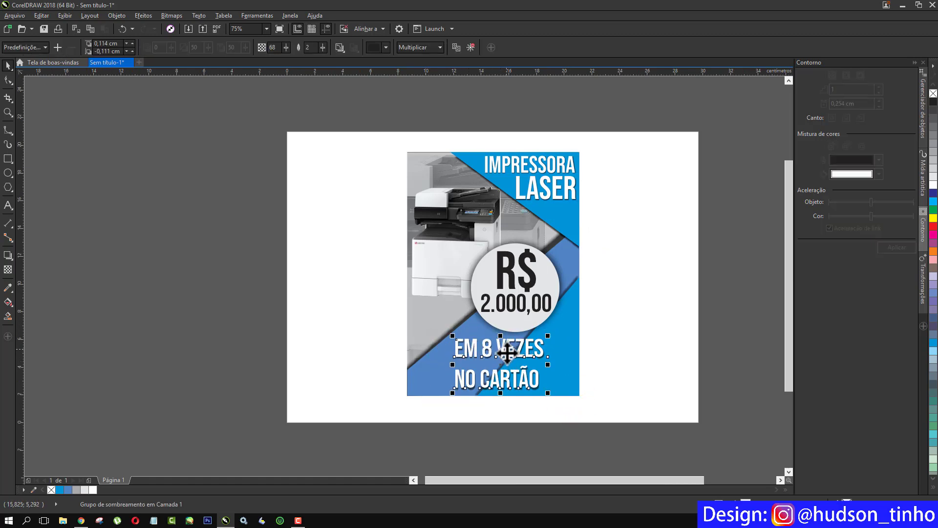
{"action": "scroll", "coordinate": [506, 352], "scroll_direction": "up", "scroll_amount": 1}
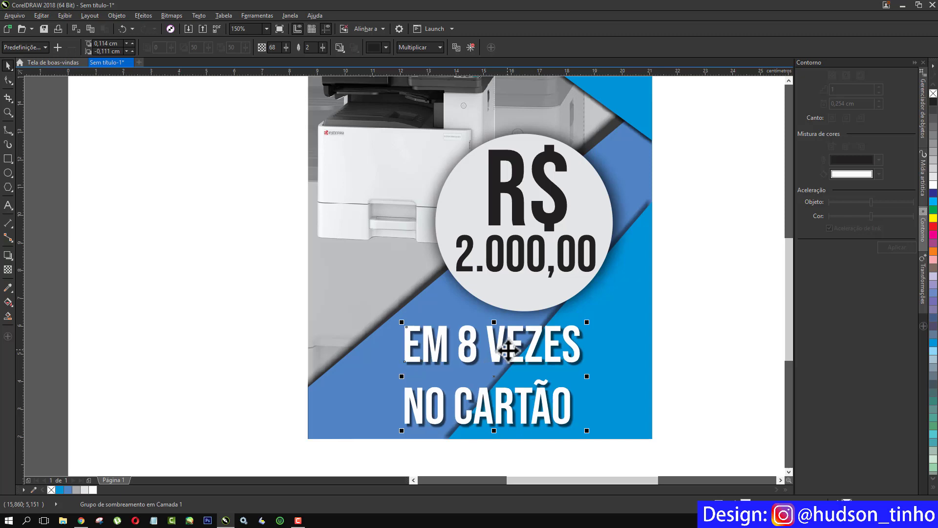
Step: Convert the "2.000,00" and "R$" price texts to curves
{"action": "left_click", "coordinate": [580, 264]}
{"action": "key", "text": "ctrl+q"}
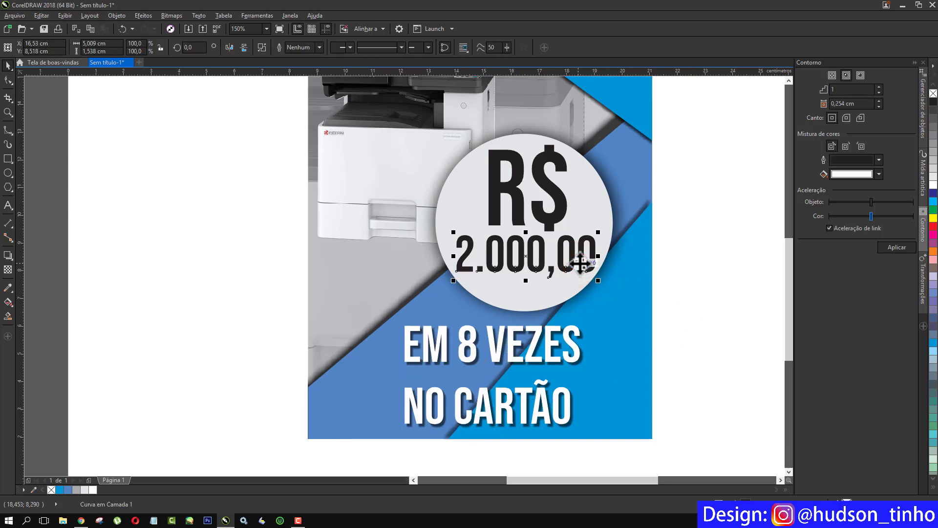
{"action": "left_click", "coordinate": [549, 200]}
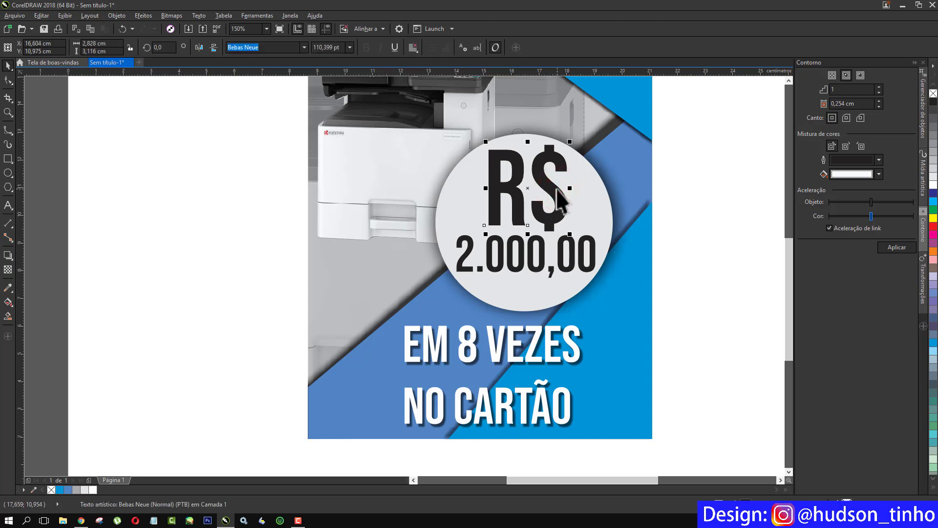
{"action": "key", "text": "ctrl+q"}
{"action": "scroll", "coordinate": [437, 266], "scroll_direction": "down", "scroll_amount": 2}
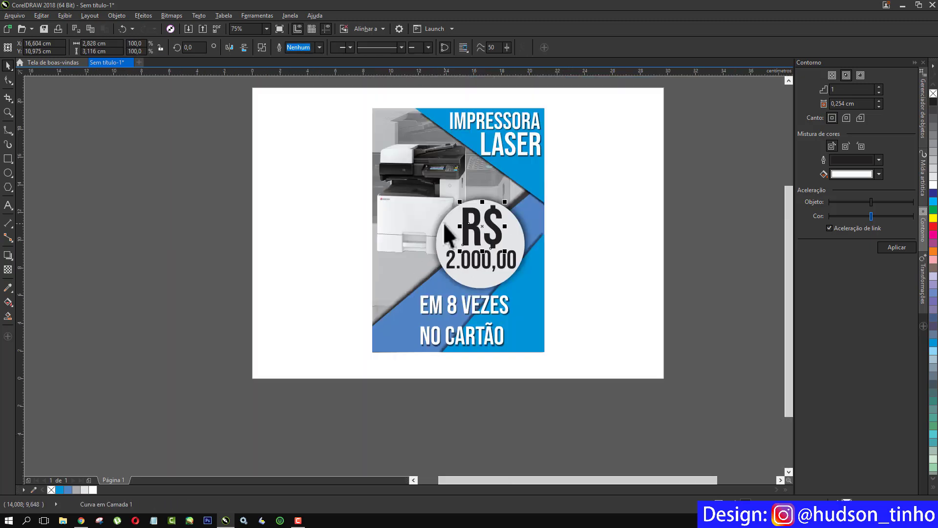
{"action": "left_click", "coordinate": [329, 126]}
{"action": "scroll", "coordinate": [489, 185], "scroll_direction": "down", "scroll_amount": 1}
{"action": "scroll", "coordinate": [498, 186], "scroll_direction": "up", "scroll_amount": 1}
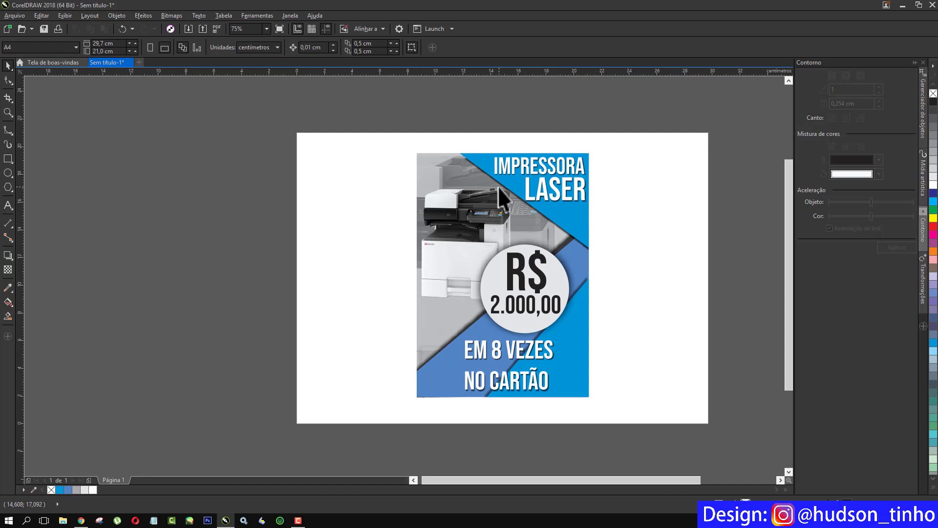
{"action": "scroll", "coordinate": [497, 186], "scroll_direction": "up", "scroll_amount": 2}
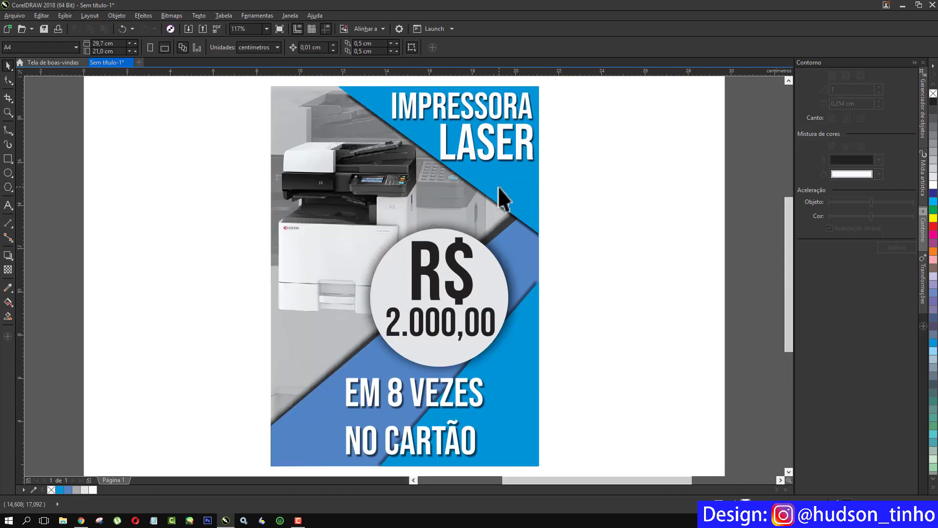